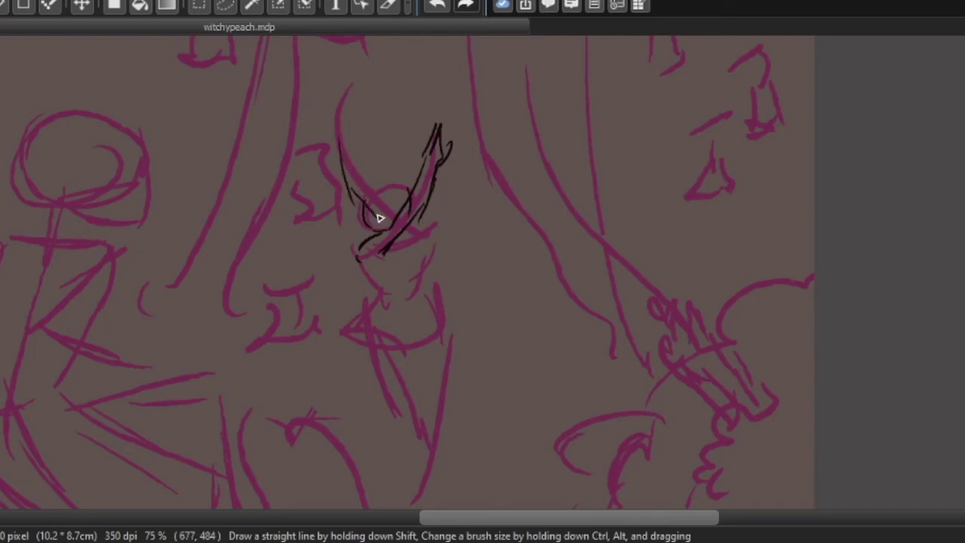
Step: Undo the last arm strokes and redraw the dark outline of the dancer's left raised arm and hand over the magenta sketch
{"action": "left_click_drag", "start_coordinate": [352, 151], "coordinate": [381, 199]}
{"action": "key", "text": "ctrl+z"}
{"action": "key", "text": "ctrl+z"}
{"action": "key", "text": "ctrl+z"}
{"action": "key", "text": "ctrl+z"}
{"action": "key", "text": "ctrl+z"}
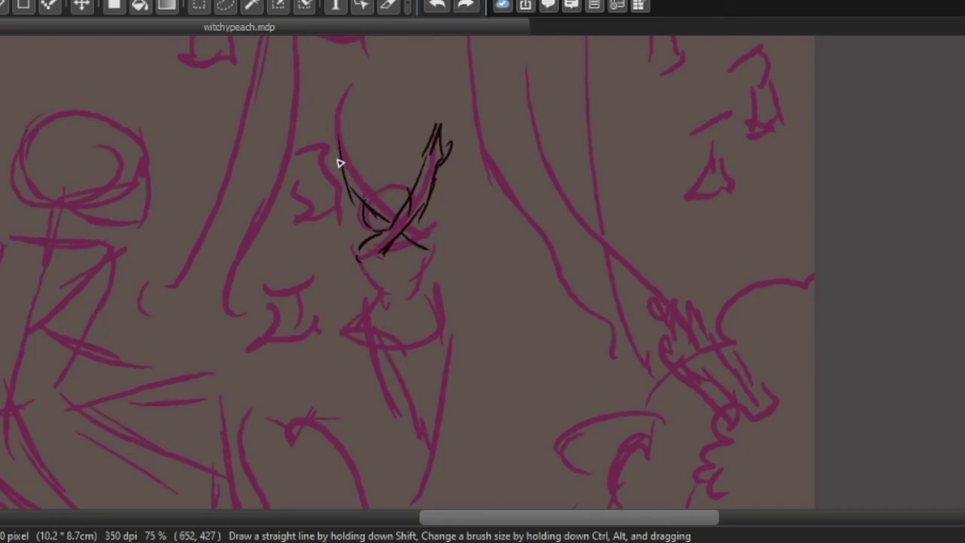
{"action": "left_click_drag", "start_coordinate": [336, 146], "coordinate": [362, 199]}
{"action": "mouse_move", "coordinate": [354, 160]}
{"action": "left_mouse_down"}
{"action": "mouse_move", "coordinate": [409, 217]}
{"action": "mouse_move", "coordinate": [382, 192]}
{"action": "mouse_move", "coordinate": [374, 214]}
{"action": "mouse_move", "coordinate": [419, 242]}
{"action": "left_mouse_up"}
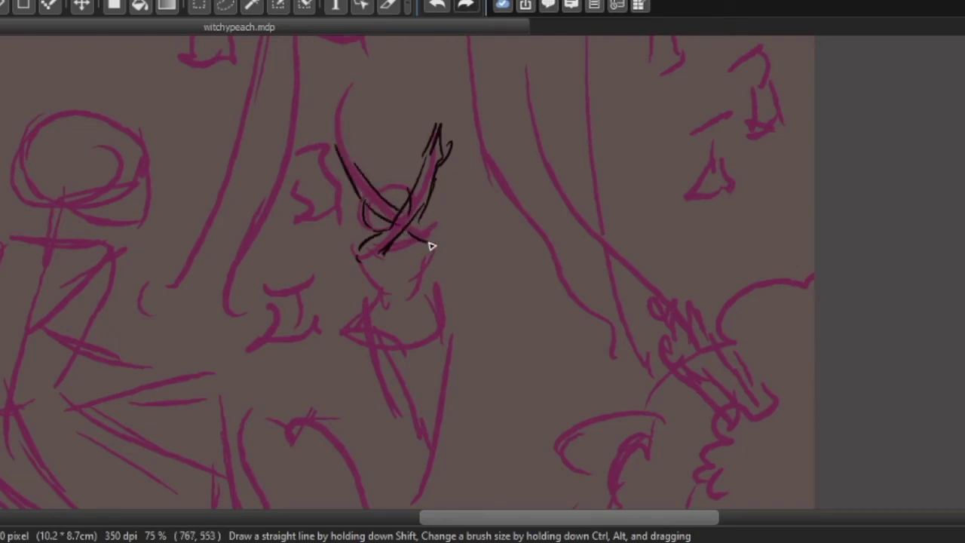
{"action": "mouse_move", "coordinate": [335, 115]}
{"action": "left_mouse_down"}
{"action": "mouse_move", "coordinate": [330, 150]}
{"action": "mouse_move", "coordinate": [357, 164]}
{"action": "left_mouse_up"}
{"action": "left_click_drag", "start_coordinate": [317, 129], "coordinate": [336, 154]}
Step: Outline the dancer's right shoulder edge and sketch the curling wisp rising between and above the raised hands
{"action": "left_click_drag", "start_coordinate": [427, 266], "coordinate": [417, 228]}
{"action": "scroll", "coordinate": [391, 158], "scroll_direction": "up", "scroll_amount": 1}
{"action": "mouse_move", "coordinate": [391, 158]}
{"action": "left_mouse_down"}
{"action": "mouse_move", "coordinate": [396, 199]}
{"action": "mouse_move", "coordinate": [391, 173]}
{"action": "mouse_move", "coordinate": [412, 104]}
{"action": "left_mouse_up"}
{"action": "scroll", "coordinate": [370, 200], "scroll_direction": "down", "scroll_amount": 2}
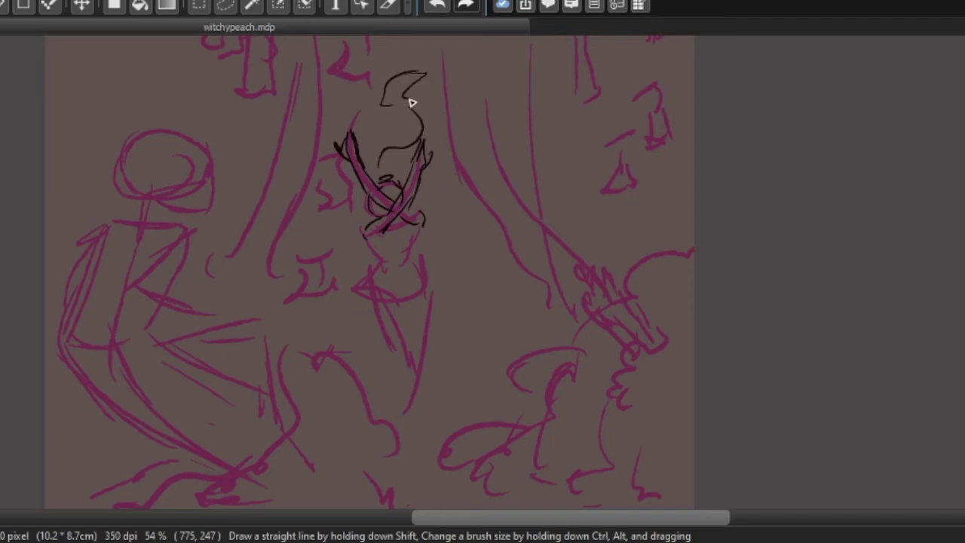
{"action": "left_click_drag", "start_coordinate": [410, 162], "coordinate": [392, 183]}
Step: Outline the dancer's torso, hips and hem, and sketch the bent leg over the magenta guide
{"action": "scroll", "coordinate": [413, 237], "scroll_direction": "up", "scroll_amount": 2}
{"action": "mouse_move", "coordinate": [422, 241]}
{"action": "left_mouse_down"}
{"action": "mouse_move", "coordinate": [370, 265]}
{"action": "mouse_move", "coordinate": [334, 309]}
{"action": "mouse_move", "coordinate": [443, 304]}
{"action": "left_mouse_up"}
{"action": "mouse_move", "coordinate": [422, 260]}
{"action": "left_mouse_down"}
{"action": "mouse_move", "coordinate": [441, 286]}
{"action": "mouse_move", "coordinate": [433, 263]}
{"action": "left_mouse_up"}
{"action": "mouse_move", "coordinate": [342, 241]}
{"action": "left_mouse_down"}
{"action": "mouse_move", "coordinate": [318, 250]}
{"action": "mouse_move", "coordinate": [358, 307]}
{"action": "left_mouse_up"}
{"action": "left_click_drag", "start_coordinate": [304, 281], "coordinate": [375, 323]}
{"action": "key", "text": "ctrl+z"}
{"action": "mouse_move", "coordinate": [329, 262]}
{"action": "left_mouse_down"}
{"action": "mouse_move", "coordinate": [365, 296]}
{"action": "mouse_move", "coordinate": [377, 343]}
{"action": "left_mouse_up"}
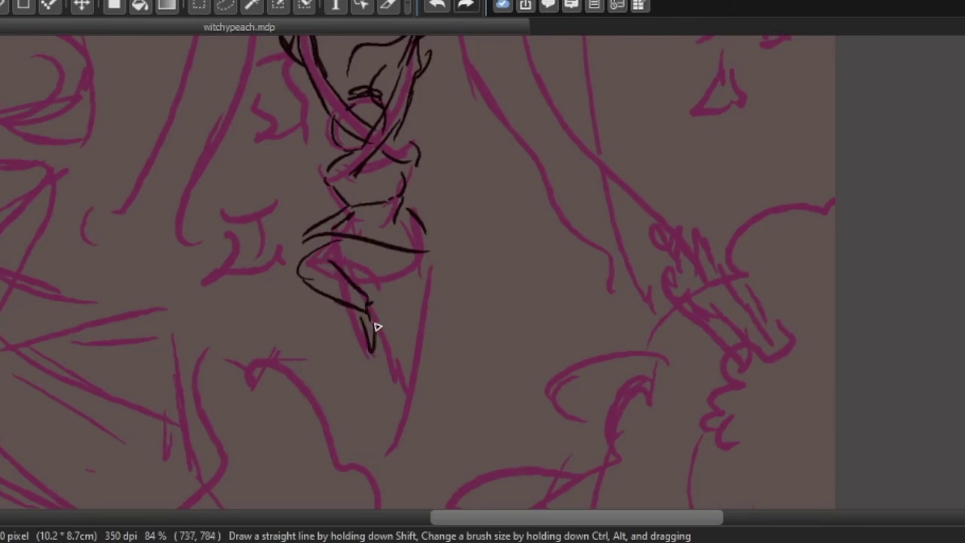
Step: Sketch the dancer's straight standing leg down to the pointed foot and refine the foot of the bent leg
{"action": "left_click_drag", "start_coordinate": [369, 252], "coordinate": [389, 350]}
{"action": "left_click_drag", "start_coordinate": [341, 247], "coordinate": [412, 328]}
{"action": "key", "text": "ctrl+z"}
{"action": "left_click_drag", "start_coordinate": [407, 254], "coordinate": [408, 325]}
{"action": "mouse_move", "coordinate": [389, 325]}
{"action": "left_mouse_down"}
{"action": "mouse_move", "coordinate": [405, 316]}
{"action": "mouse_move", "coordinate": [405, 379]}
{"action": "left_mouse_up"}
{"action": "left_click_drag", "start_coordinate": [389, 350], "coordinate": [397, 421]}
{"action": "left_click_drag", "start_coordinate": [395, 385], "coordinate": [407, 428]}
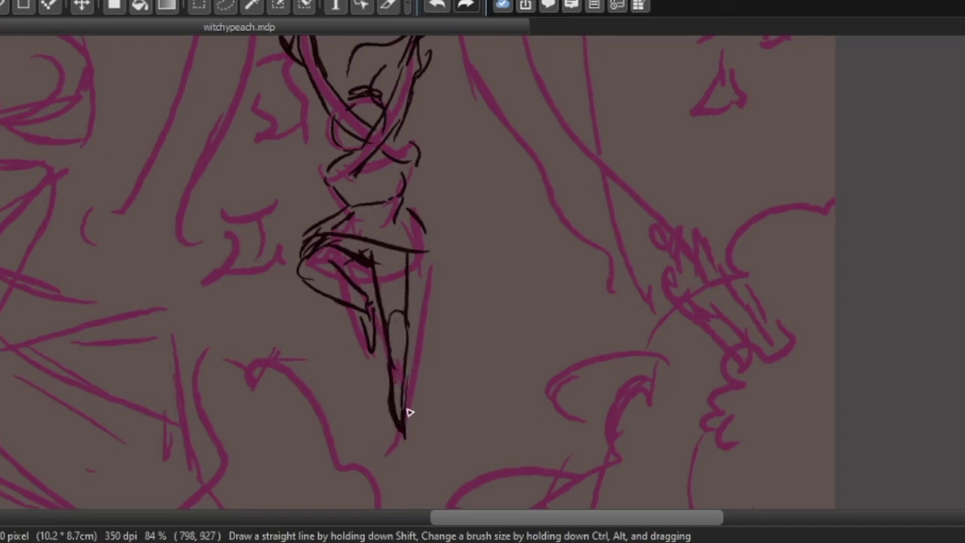
{"action": "key", "text": "ctrl+z"}
{"action": "left_click_drag", "start_coordinate": [369, 334], "coordinate": [372, 370]}
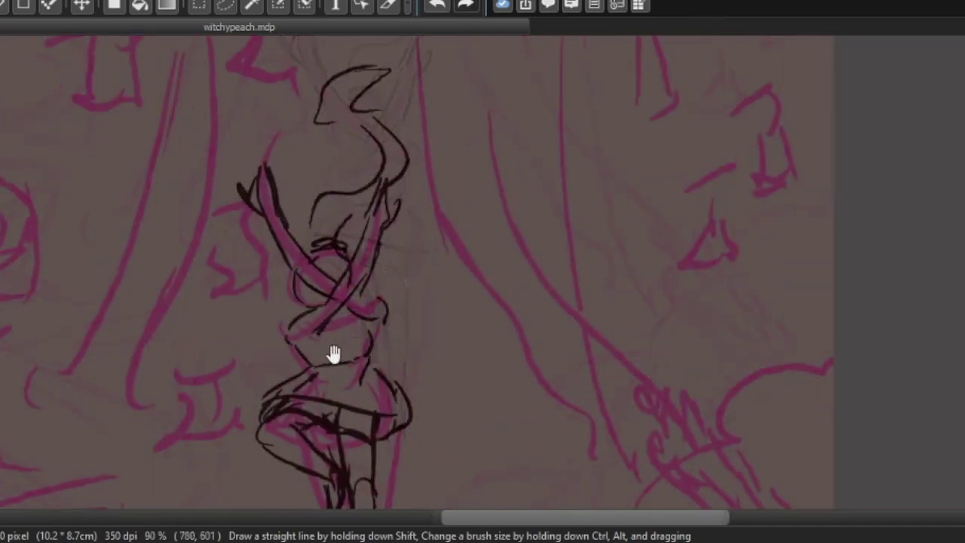
Step: Draw the corset's upper edge and the seam lines running down the dancer's waist and skirt
{"action": "mouse_move", "coordinate": [322, 331]}
{"action": "left_mouse_down"}
{"action": "mouse_move", "coordinate": [356, 326]}
{"action": "mouse_move", "coordinate": [305, 346]}
{"action": "mouse_move", "coordinate": [379, 344]}
{"action": "left_mouse_up"}
{"action": "key", "text": "ctrl+z"}
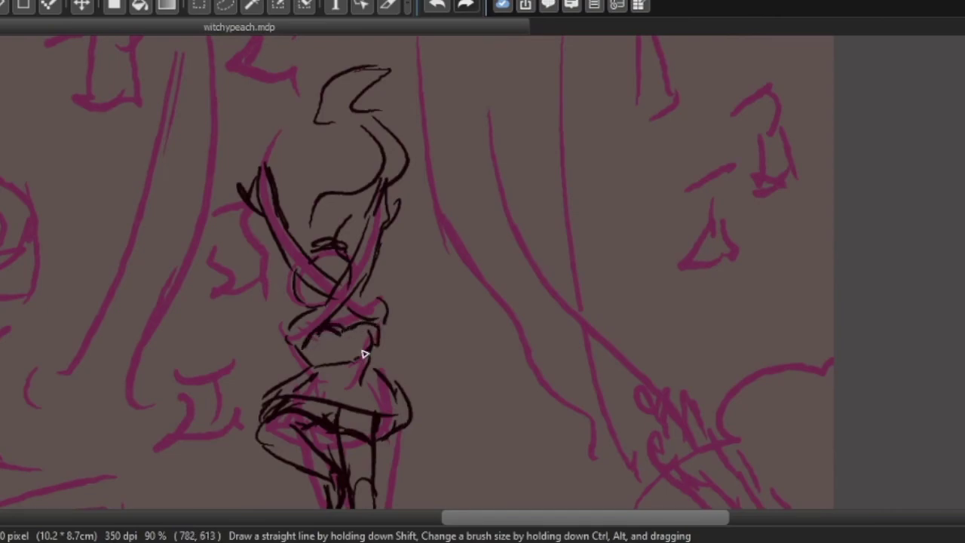
{"action": "left_click_drag", "start_coordinate": [333, 366], "coordinate": [330, 400]}
{"action": "mouse_move", "coordinate": [348, 368]}
{"action": "left_mouse_down"}
{"action": "mouse_move", "coordinate": [352, 408]}
{"action": "mouse_move", "coordinate": [372, 410]}
{"action": "left_mouse_up"}
{"action": "mouse_move", "coordinate": [376, 371]}
{"action": "left_mouse_down"}
{"action": "mouse_move", "coordinate": [407, 409]}
{"action": "mouse_move", "coordinate": [413, 324]}
{"action": "left_mouse_up"}
Step: Sketch three dark fruit-core shapes over the magenta placeholders in the upper left half of the canvas
{"action": "scroll", "coordinate": [414, 413], "scroll_direction": "down", "scroll_amount": 3}
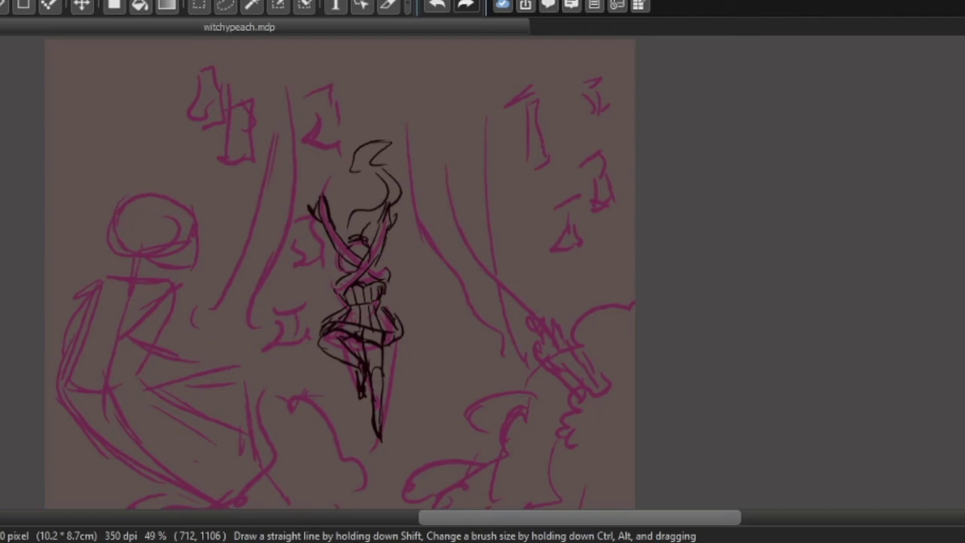
{"action": "scroll", "coordinate": [400, 316], "scroll_direction": "up", "scroll_amount": 4}
{"action": "scroll", "coordinate": [402, 349], "scroll_direction": "down", "scroll_amount": 5}
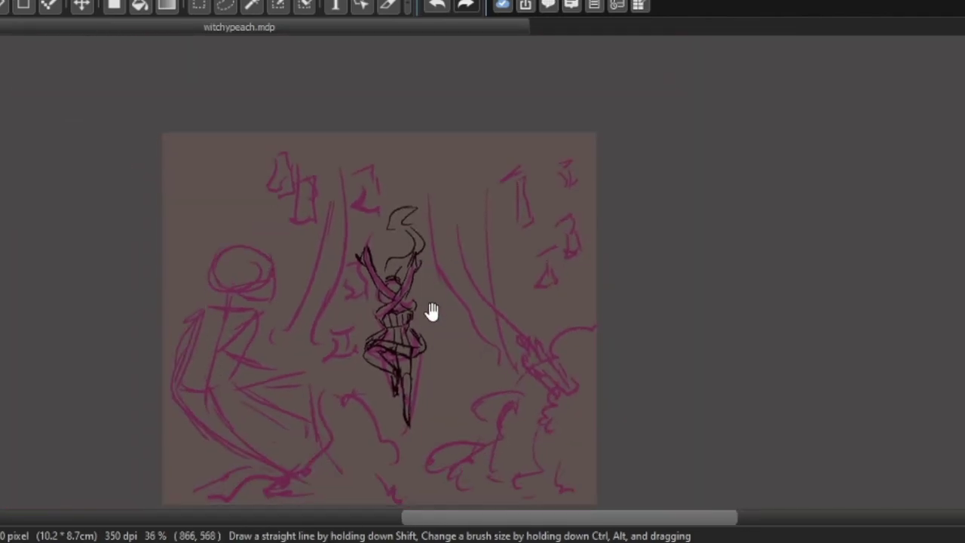
{"action": "left_click_drag", "start_coordinate": [422, 314], "coordinate": [384, 271]}
{"action": "scroll", "coordinate": [405, 269], "scroll_direction": "up", "scroll_amount": 2}
{"action": "mouse_move", "coordinate": [175, 82]}
{"action": "left_mouse_down"}
{"action": "mouse_move", "coordinate": [203, 85]}
{"action": "mouse_move", "coordinate": [206, 75]}
{"action": "mouse_move", "coordinate": [185, 107]}
{"action": "mouse_move", "coordinate": [223, 112]}
{"action": "mouse_move", "coordinate": [211, 118]}
{"action": "mouse_move", "coordinate": [225, 120]}
{"action": "mouse_move", "coordinate": [216, 129]}
{"action": "mouse_move", "coordinate": [228, 157]}
{"action": "left_mouse_up"}
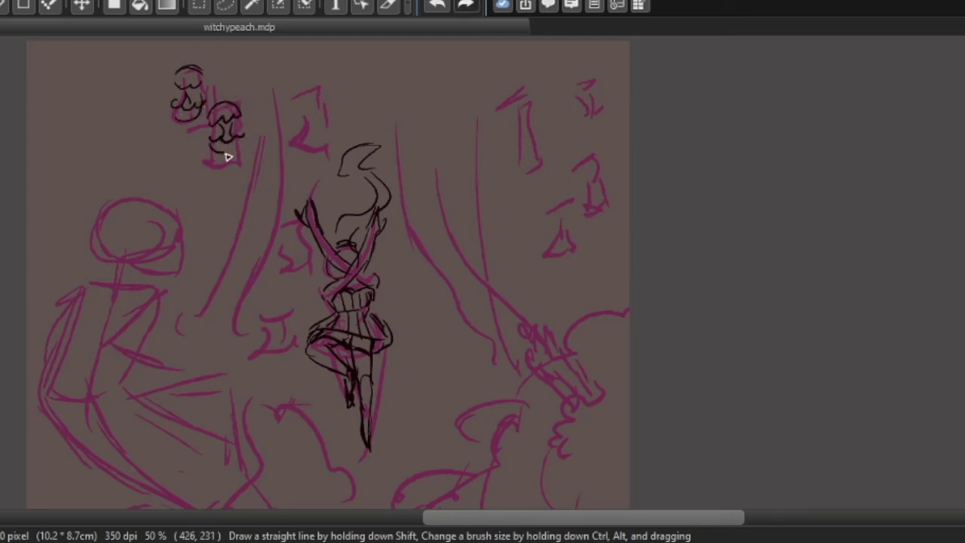
{"action": "left_click", "coordinate": [314, 123], "text": "ctrl"}
{"action": "mouse_move", "coordinate": [299, 125]}
{"action": "left_mouse_down"}
{"action": "mouse_move", "coordinate": [293, 137]}
{"action": "mouse_move", "coordinate": [329, 135]}
{"action": "mouse_move", "coordinate": [334, 118]}
{"action": "mouse_move", "coordinate": [305, 123]}
{"action": "left_mouse_up"}
Step: Lasso the fruit core above the dancer's left hand and paste a copy over the upper right placeholder
{"action": "key", "text": "l"}
{"action": "mouse_move", "coordinate": [316, 166]}
{"action": "left_mouse_down"}
{"action": "mouse_move", "coordinate": [344, 95]}
{"action": "mouse_move", "coordinate": [339, 101]}
{"action": "mouse_move", "coordinate": [465, 189]}
{"action": "mouse_move", "coordinate": [528, 152]}
{"action": "left_mouse_up"}
{"action": "key", "text": "ctrl+c"}
{"action": "key", "text": "ctrl+v"}
{"action": "key", "text": "ctrl+t"}
{"action": "key", "text": "Return"}
{"action": "key", "text": "ctrl+d"}
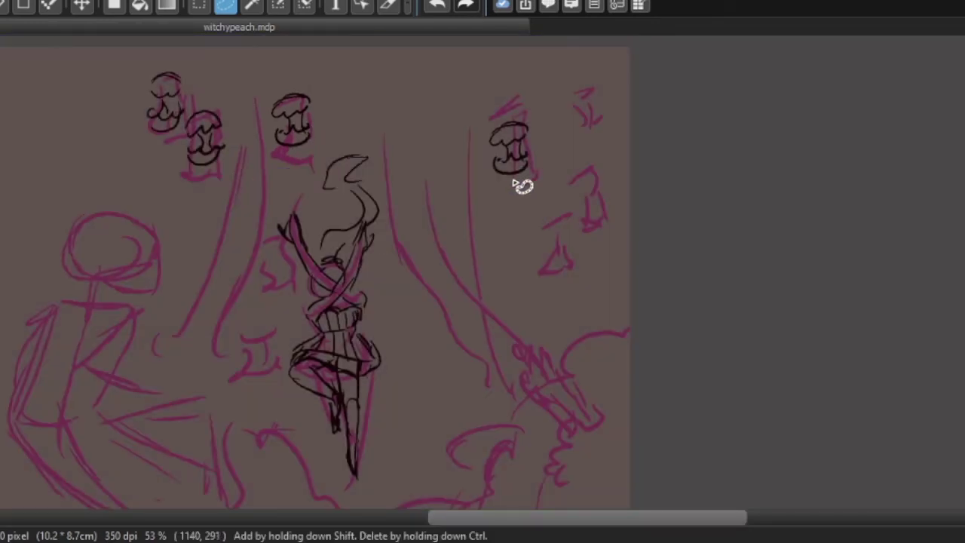
Step: Paste scaled-down copies of the fruit cores, singly and in pairs, across the right side of the canvas
{"action": "key", "text": "ctrl+v"}
{"action": "key", "text": "ctrl+t"}
{"action": "left_click_drag", "start_coordinate": [305, 108], "coordinate": [600, 192]}
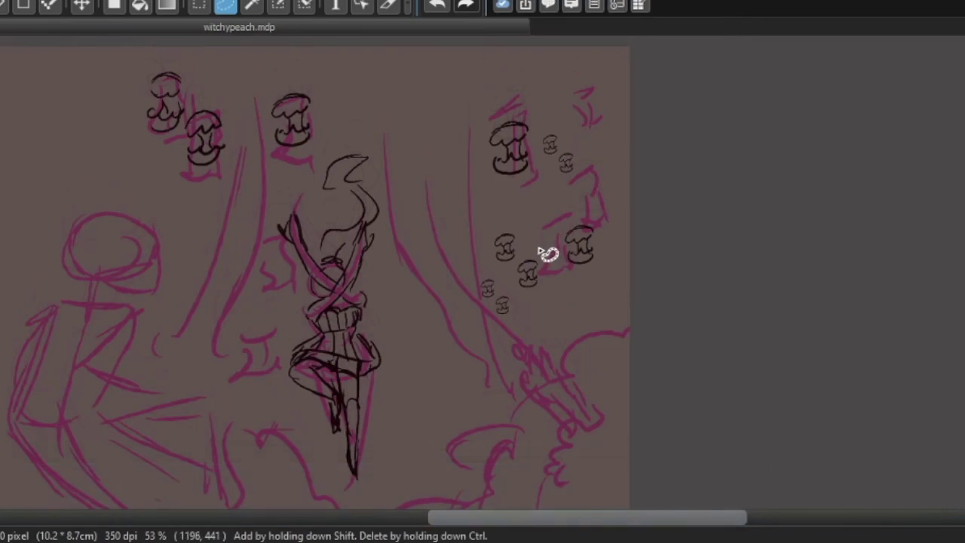
{"action": "key", "text": "ctrl+v"}
{"action": "mouse_move", "coordinate": [538, 217]}
{"action": "left_mouse_down"}
{"action": "mouse_move", "coordinate": [603, 168]}
{"action": "mouse_move", "coordinate": [587, 173]}
{"action": "mouse_move", "coordinate": [610, 274]}
{"action": "left_mouse_up"}
{"action": "key", "text": "Return"}
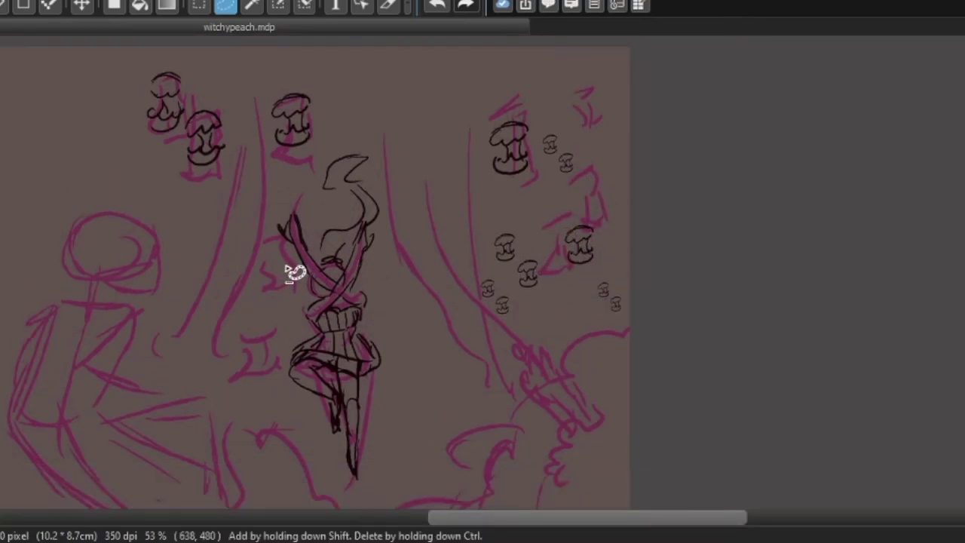
Step: Paste a pair of small fruit cores below the two large cores in the canvas's upper left area
{"action": "key", "text": "ctrl+v"}
{"action": "key", "text": "ctrl+t"}
{"action": "left_click_drag", "start_coordinate": [513, 235], "coordinate": [162, 158]}
{"action": "key", "text": "Return"}
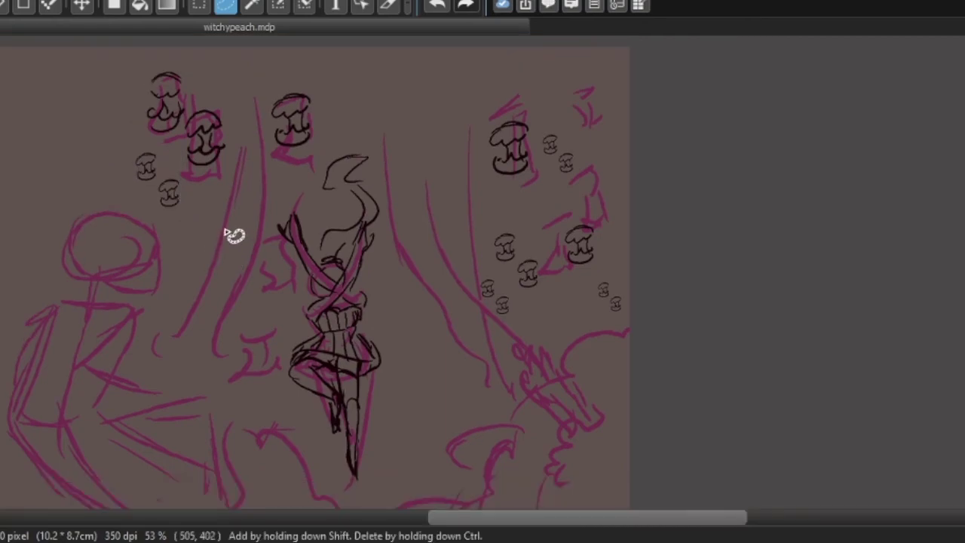
Step: Paste an even smaller pair of fruit cores between the upper left cores and the dancer's raised arm
{"action": "key", "text": "ctrl+v"}
{"action": "left_click_drag", "start_coordinate": [487, 209], "coordinate": [211, 197]}
{"action": "left_click_drag", "start_coordinate": [245, 234], "coordinate": [239, 183]}
{"action": "key", "text": "Return"}
{"action": "key", "text": "ctrl+t"}
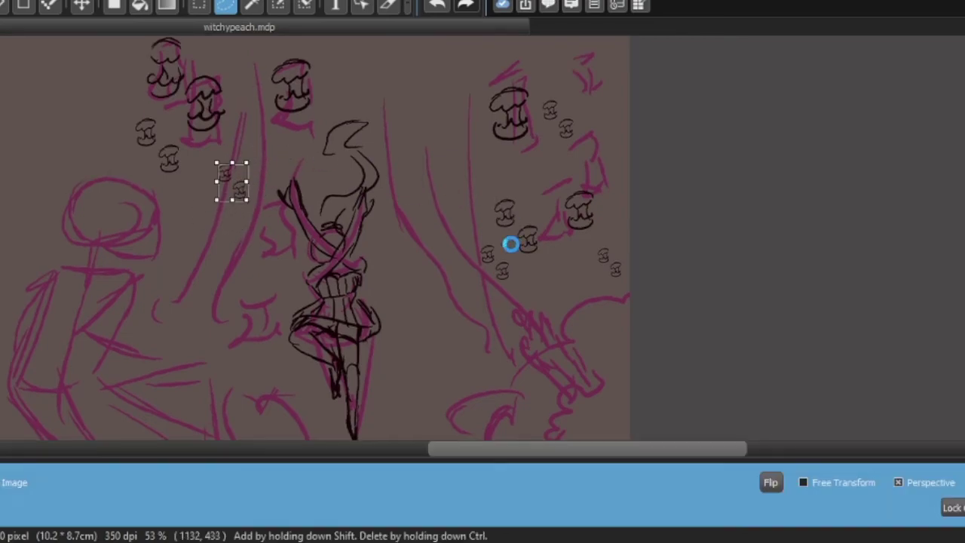
{"action": "key", "text": "Return"}
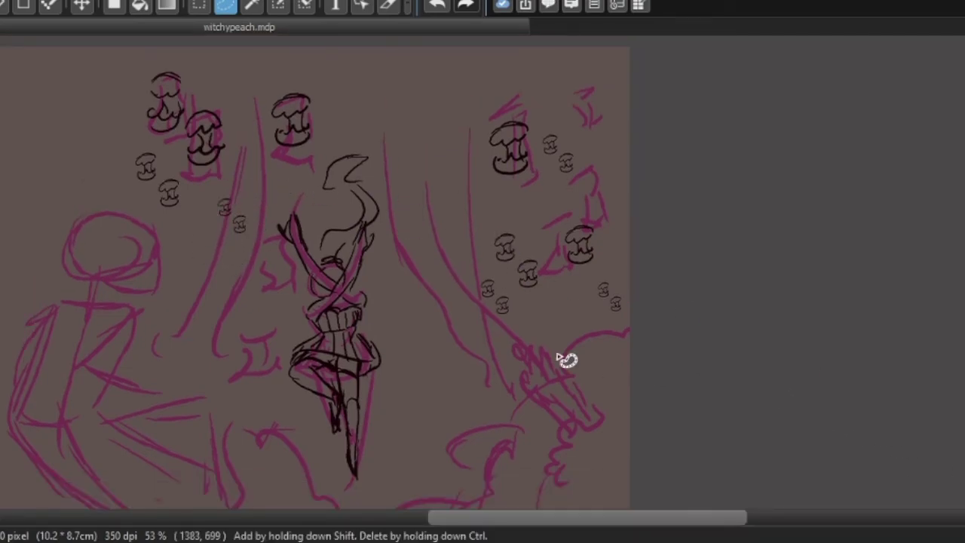
Step: Transform and position further copies of the fruit-core group around the dancer and across the left side of the scene
{"action": "key", "text": "ctrl+t"}
{"action": "left_click_drag", "start_coordinate": [501, 220], "coordinate": [224, 74]}
{"action": "scroll", "coordinate": [408, 286], "scroll_direction": "down", "scroll_amount": 2}
{"action": "left_click_drag", "start_coordinate": [296, 144], "coordinate": [265, 263]}
{"action": "key", "text": "Return"}
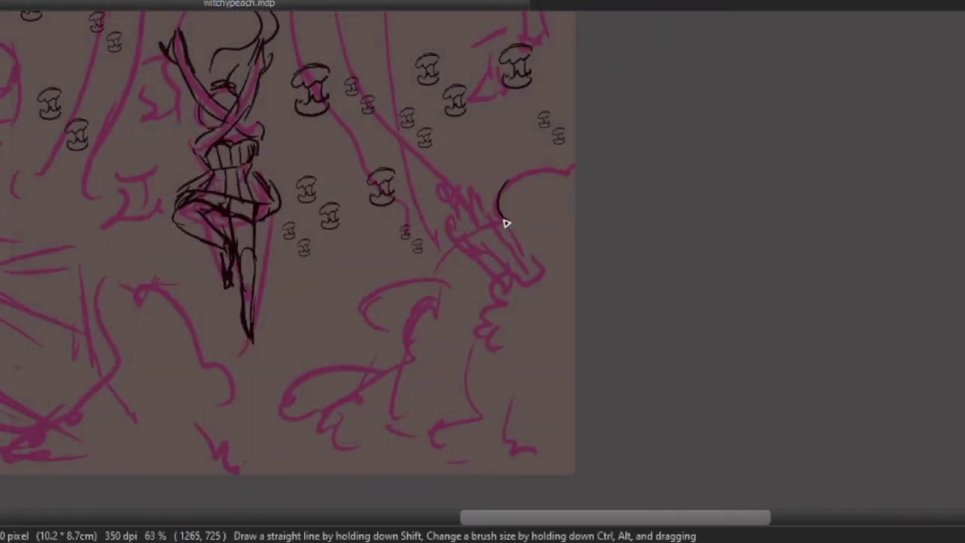
Step: Draw two adjoining fruit cores over the magenta curve at the canvas's right edge
{"action": "key", "text": "ctrl+z"}
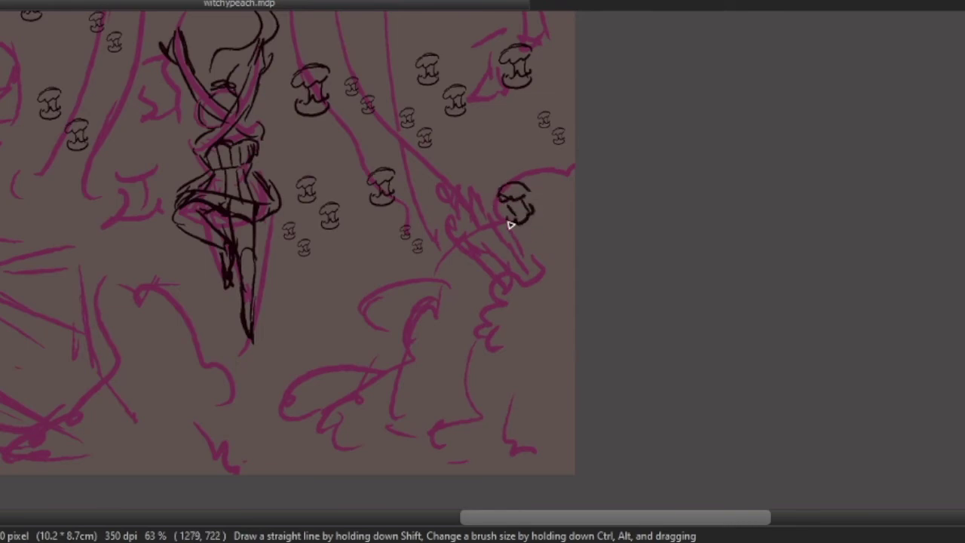
{"action": "left_click_drag", "start_coordinate": [527, 177], "coordinate": [563, 177]}
{"action": "key", "text": "ctrl+z"}
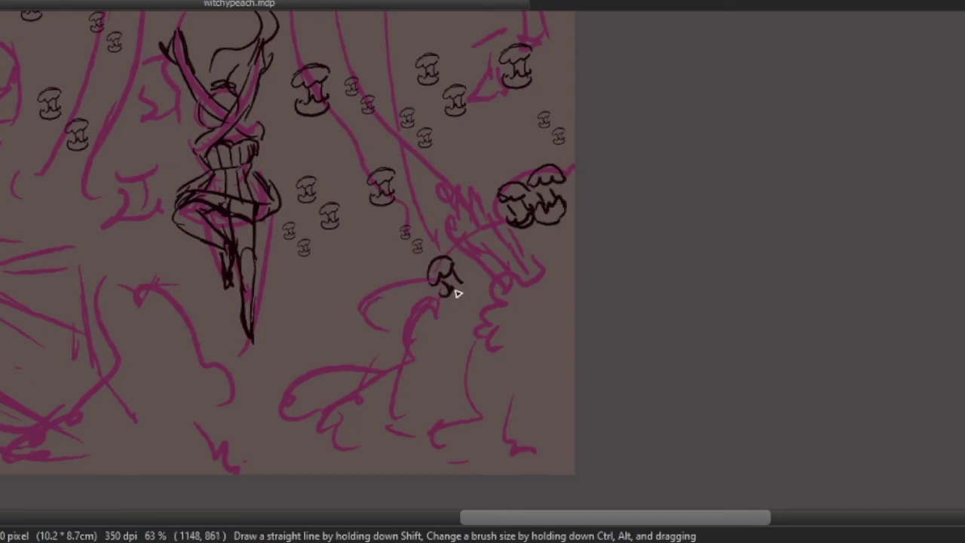
Step: Draw four more separate fruit cores down the lower right area to start the pile
{"action": "key", "text": "ctrl+z"}
{"action": "left_click_drag", "start_coordinate": [520, 327], "coordinate": [557, 321]}
{"action": "left_click_drag", "start_coordinate": [532, 334], "coordinate": [530, 353]}
{"action": "mouse_move", "coordinate": [537, 426]}
{"action": "left_mouse_down"}
{"action": "mouse_move", "coordinate": [551, 410]}
{"action": "mouse_move", "coordinate": [541, 447]}
{"action": "left_mouse_up"}
{"action": "mouse_move", "coordinate": [364, 387]}
{"action": "left_mouse_down"}
{"action": "mouse_move", "coordinate": [390, 362]}
{"action": "mouse_move", "coordinate": [396, 370]}
{"action": "left_mouse_up"}
{"action": "left_click_drag", "start_coordinate": [389, 402], "coordinate": [404, 389]}
{"action": "left_click_drag", "start_coordinate": [379, 407], "coordinate": [407, 389]}
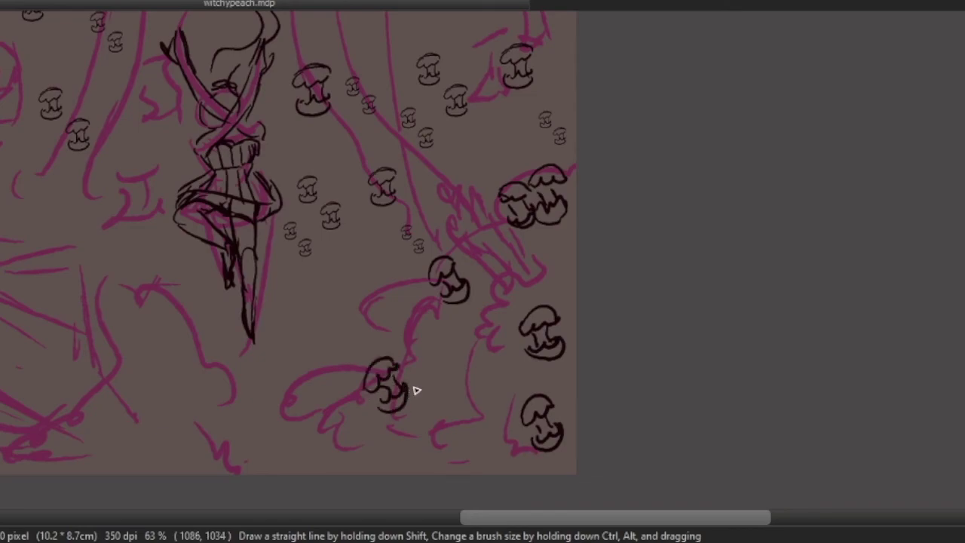
Step: Fill gaps in the lower right pile with four more hand-drawn fruit cores, extending it toward the bottom centre
{"action": "key", "text": "ctrl+z"}
{"action": "mouse_move", "coordinate": [403, 348]}
{"action": "left_mouse_down"}
{"action": "mouse_move", "coordinate": [434, 339]}
{"action": "mouse_move", "coordinate": [425, 332]}
{"action": "left_mouse_up"}
{"action": "left_click_drag", "start_coordinate": [410, 349], "coordinate": [426, 338]}
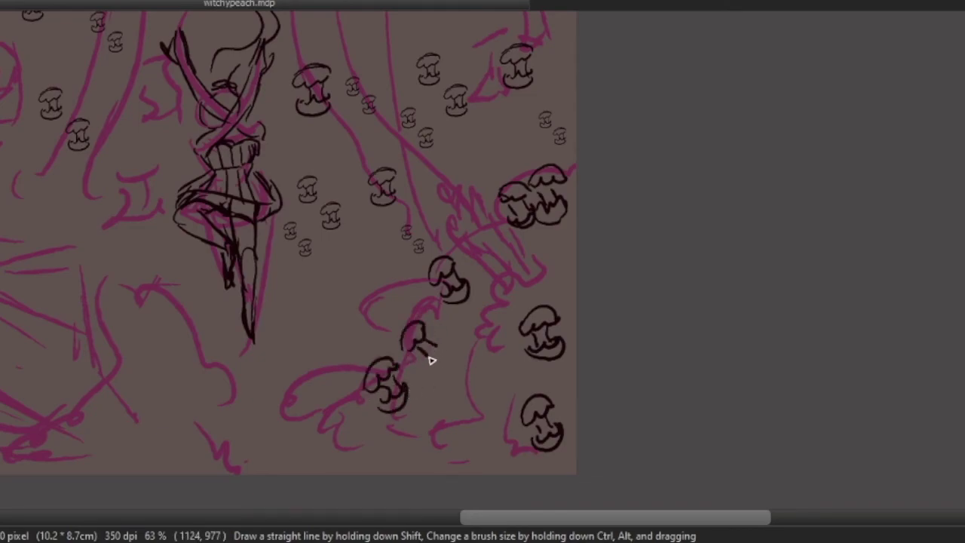
{"action": "mouse_move", "coordinate": [467, 432]}
{"action": "left_mouse_down"}
{"action": "mouse_move", "coordinate": [493, 424]}
{"action": "mouse_move", "coordinate": [486, 445]}
{"action": "left_mouse_up"}
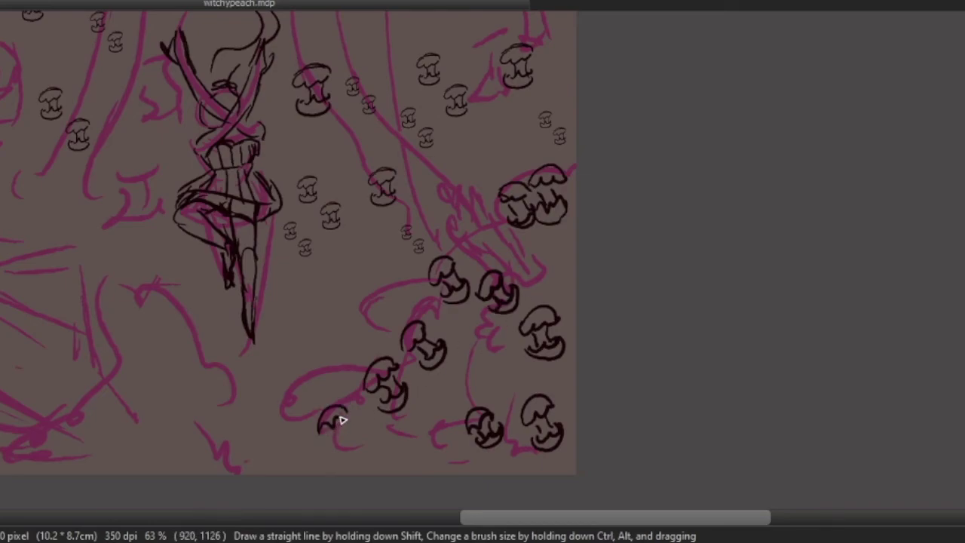
{"action": "left_click_drag", "start_coordinate": [339, 445], "coordinate": [358, 432]}
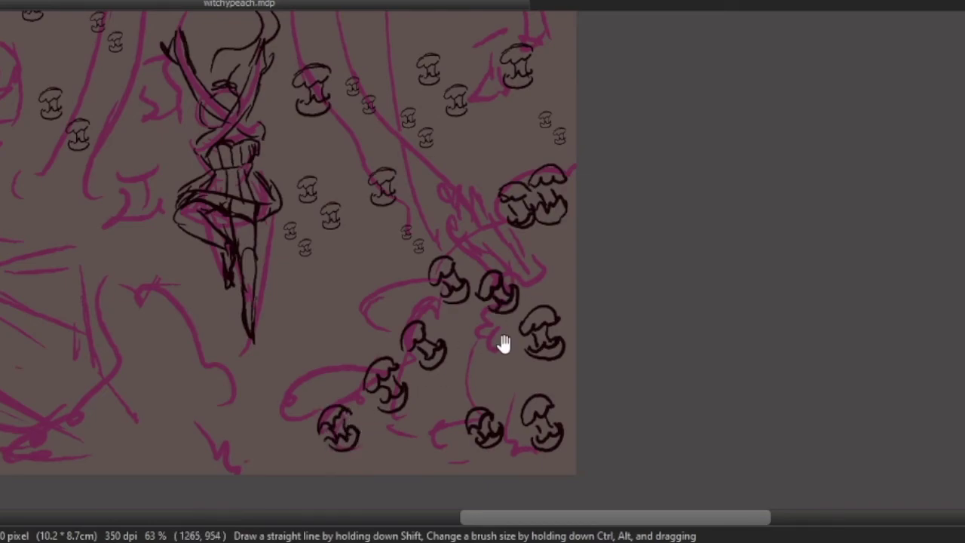
Step: Add fruit cores along the pile's bottom edge, in its middle and beside the canvas's right edge
{"action": "left_click_drag", "start_coordinate": [504, 343], "coordinate": [465, 337]}
{"action": "left_click_drag", "start_coordinate": [366, 437], "coordinate": [386, 430]}
{"action": "key", "text": "ctrl+z"}
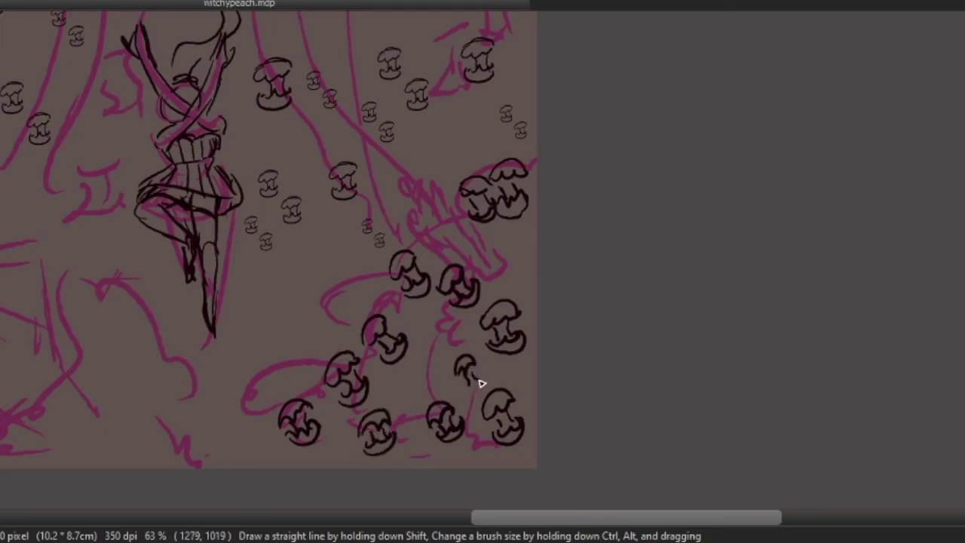
{"action": "key", "text": "ctrl+z"}
{"action": "left_click_drag", "start_coordinate": [505, 263], "coordinate": [526, 255]}
{"action": "left_click_drag", "start_coordinate": [505, 264], "coordinate": [526, 259]}
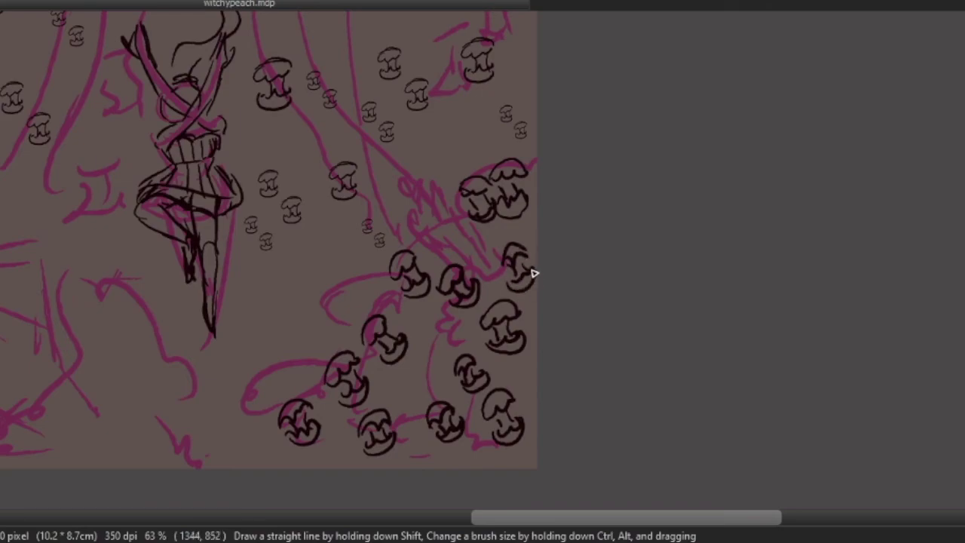
Step: Lasso the whole lower right pile of fruit cores, paste a copy, and scale it down inside the pile
{"action": "scroll", "coordinate": [520, 354], "scroll_direction": "down", "scroll_amount": 2}
{"action": "left_click_drag", "start_coordinate": [477, 377], "coordinate": [457, 395]}
{"action": "key", "text": "l"}
{"action": "mouse_move", "coordinate": [540, 239]}
{"action": "left_mouse_down"}
{"action": "mouse_move", "coordinate": [415, 302]}
{"action": "mouse_move", "coordinate": [370, 520]}
{"action": "mouse_move", "coordinate": [610, 339]}
{"action": "left_mouse_up"}
{"action": "key", "text": "ctrl+c"}
{"action": "key", "text": "ctrl+v"}
{"action": "key", "text": "ctrl+t"}
{"action": "left_click_drag", "start_coordinate": [515, 436], "coordinate": [475, 395]}
{"action": "left_click_drag", "start_coordinate": [467, 364], "coordinate": [486, 402]}
{"action": "key", "text": "Return"}
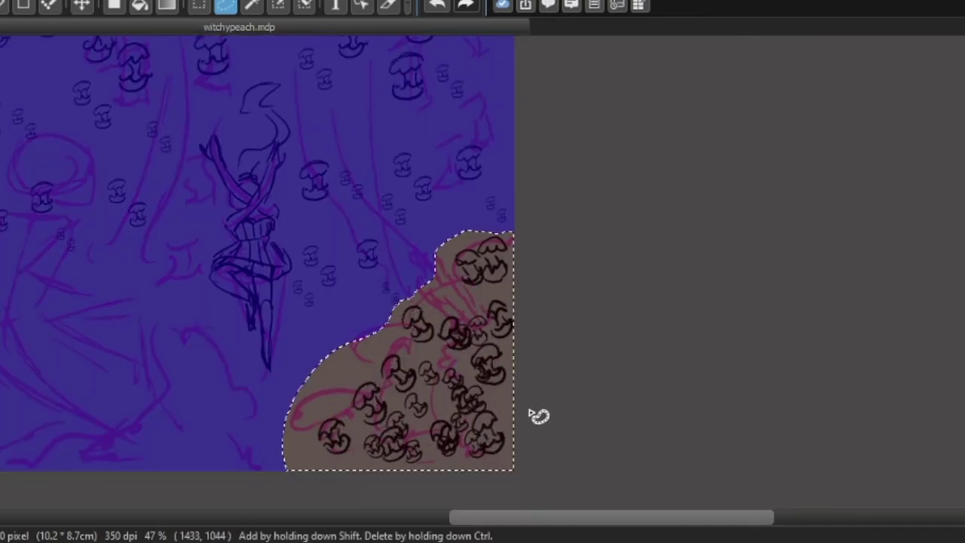
Step: Shrink and place another copy of the core pile over the pile's lower left portion
{"action": "key", "text": "ctrl+t"}
{"action": "left_click_drag", "start_coordinate": [509, 425], "coordinate": [457, 380]}
{"action": "left_click_drag", "start_coordinate": [446, 352], "coordinate": [426, 408]}
{"action": "key", "text": "Return"}
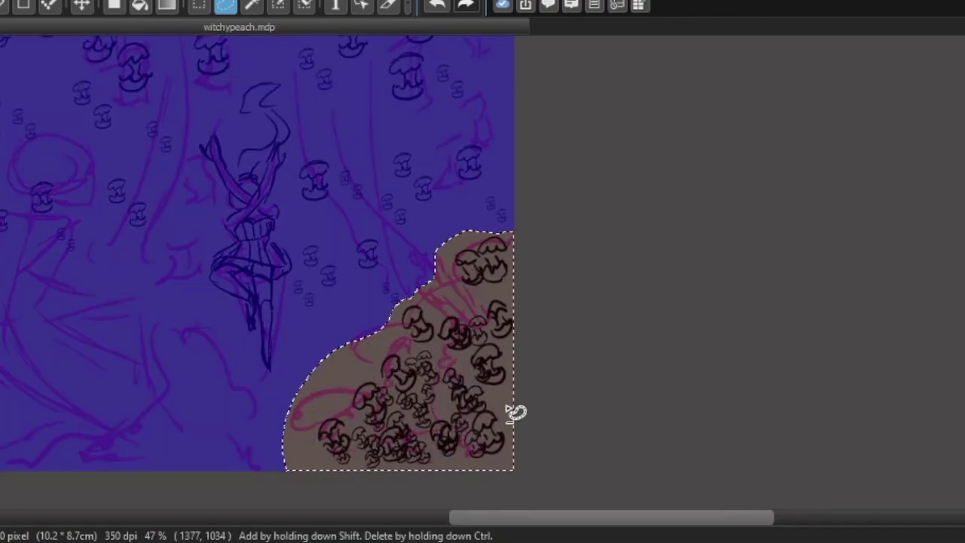
Step: Place two more scaled copies of the core pile to fill its upper and right portions
{"action": "key", "text": "ctrl+t"}
{"action": "mouse_move", "coordinate": [479, 413]}
{"action": "left_mouse_down"}
{"action": "mouse_move", "coordinate": [491, 404]}
{"action": "mouse_move", "coordinate": [489, 380]}
{"action": "mouse_move", "coordinate": [520, 394]}
{"action": "mouse_move", "coordinate": [514, 352]}
{"action": "mouse_move", "coordinate": [508, 372]}
{"action": "left_mouse_up"}
{"action": "key", "text": "Return"}
{"action": "key", "text": "ctrl+v"}
{"action": "key", "text": "ctrl+t"}
{"action": "left_click_drag", "start_coordinate": [514, 436], "coordinate": [465, 342]}
{"action": "key", "text": "Return"}
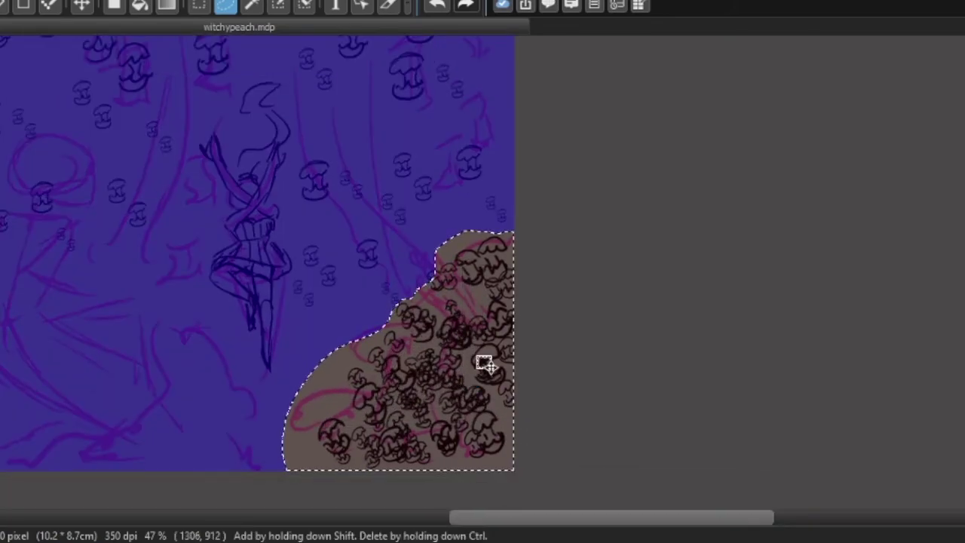
Step: Paste another copy of the core pile, then scale, rotate and move it to fill the pile's lower left edge
{"action": "key", "text": "ctrl+v"}
{"action": "key", "text": "ctrl+t"}
{"action": "left_click_drag", "start_coordinate": [454, 386], "coordinate": [421, 399]}
{"action": "left_click_drag", "start_coordinate": [484, 210], "coordinate": [445, 249]}
{"action": "left_click_drag", "start_coordinate": [420, 353], "coordinate": [378, 391]}
{"action": "left_click_drag", "start_coordinate": [399, 430], "coordinate": [389, 439]}
{"action": "left_click_drag", "start_coordinate": [383, 404], "coordinate": [396, 403]}
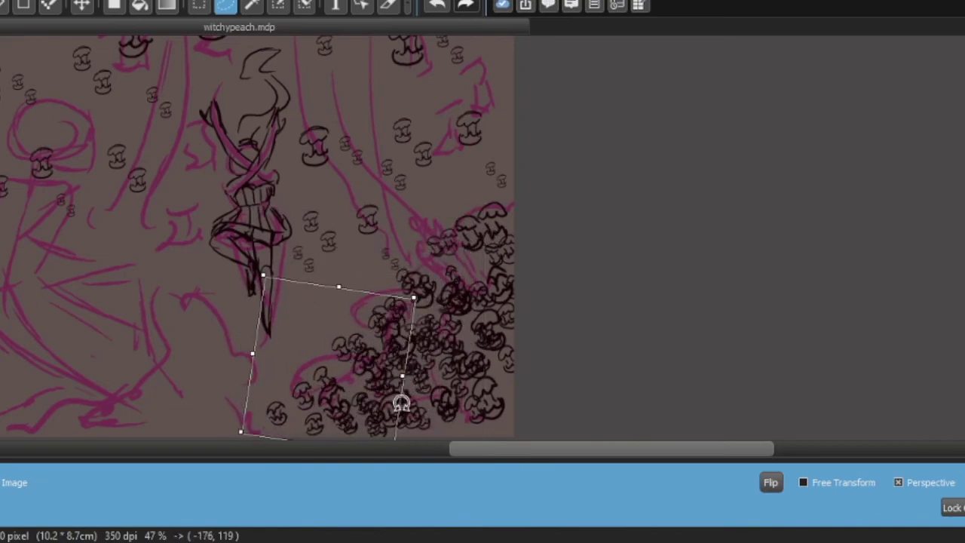
{"action": "key", "text": "Return"}
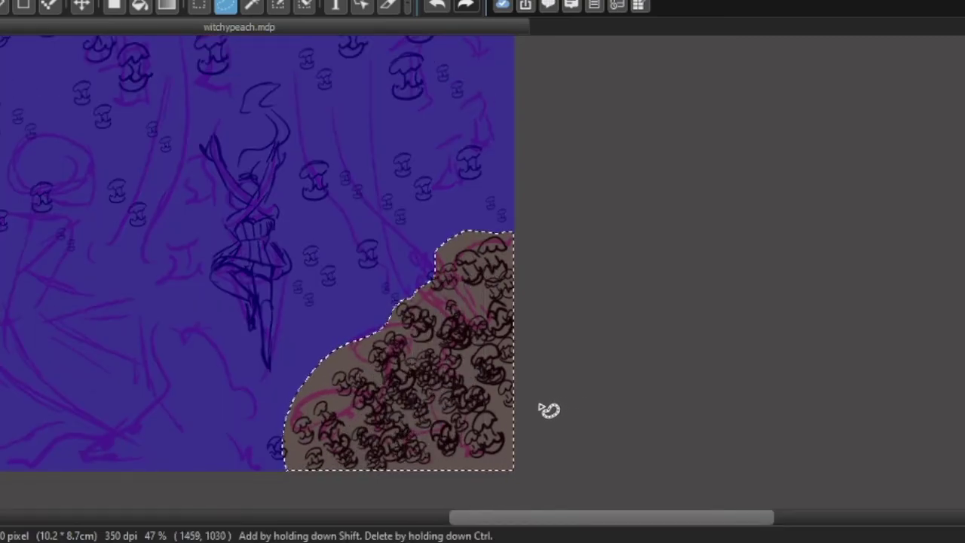
{"action": "key", "text": "g"}
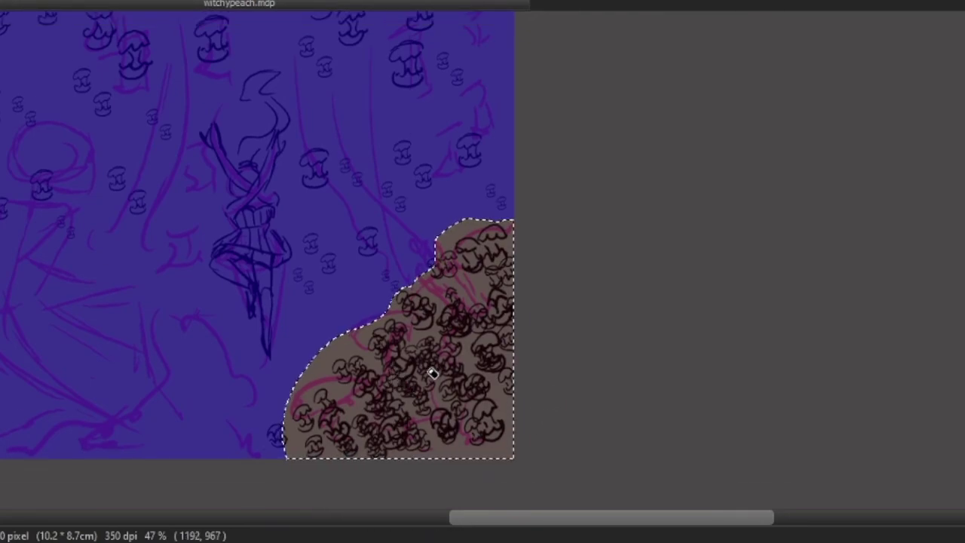
{"action": "key", "text": "Tab"}
{"action": "key", "text": "Tab"}
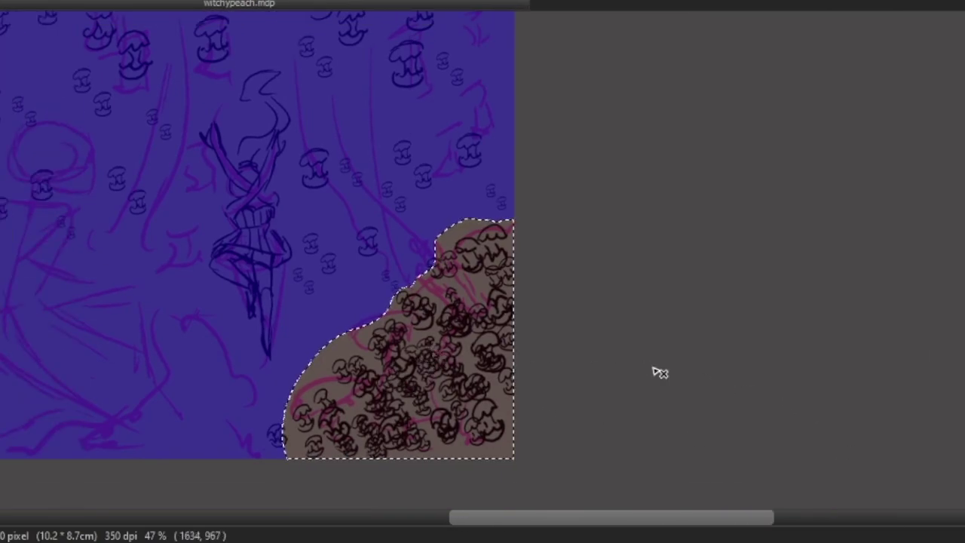
{"action": "key", "text": "Tab"}
{"action": "key", "text": "Tab"}
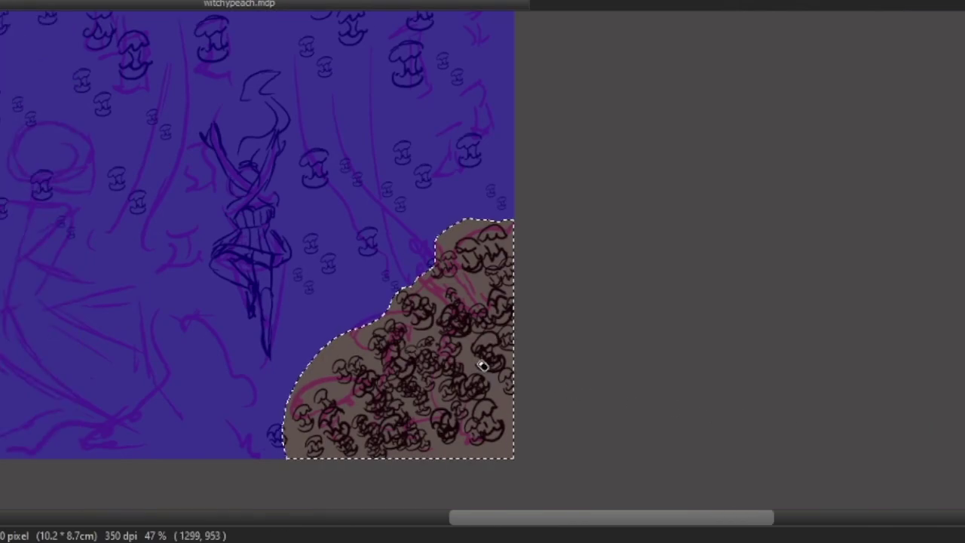
{"action": "key", "text": "Tab"}
{"action": "key", "text": "Tab"}
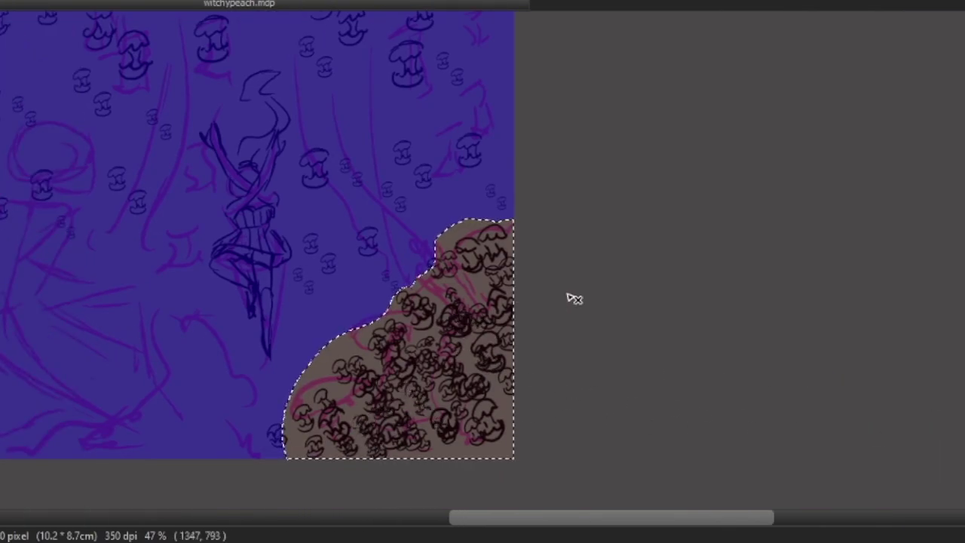
{"action": "key", "text": "Tab"}
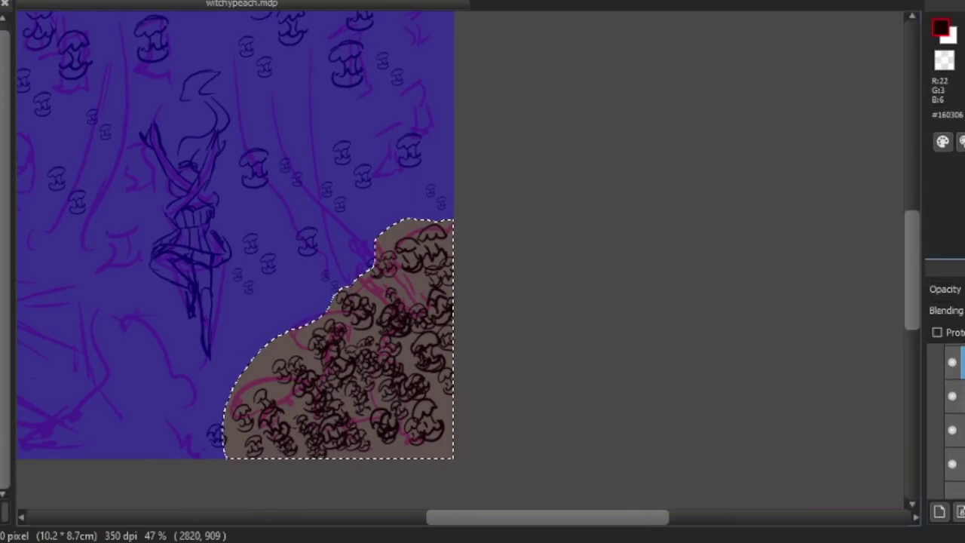
{"action": "key", "text": "Tab"}
Step: Rotate another copy of the core pile and place it over the lower right corner of the pile
{"action": "key", "text": "ctrl+t"}
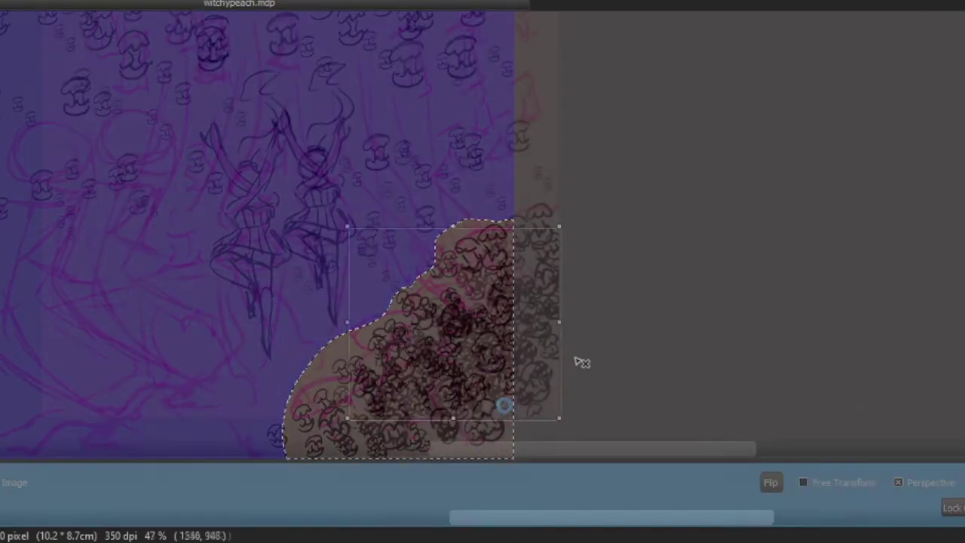
{"action": "left_click_drag", "start_coordinate": [517, 446], "coordinate": [560, 388]}
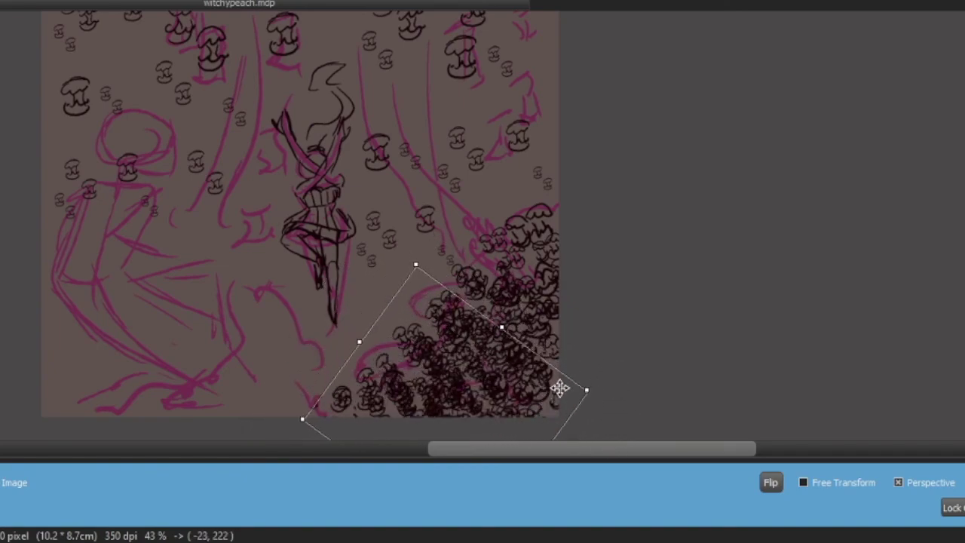
{"action": "key", "text": "Return"}
{"action": "mouse_move", "coordinate": [570, 426]}
{"action": "left_mouse_down"}
{"action": "mouse_move", "coordinate": [570, 447]}
{"action": "mouse_move", "coordinate": [587, 418]}
{"action": "left_mouse_up"}
Step: Place an enlarged, rotated copy of the core pile along the canvas's lower left edge and draw bold cores along the mound's crest
{"action": "key", "text": "Tab"}
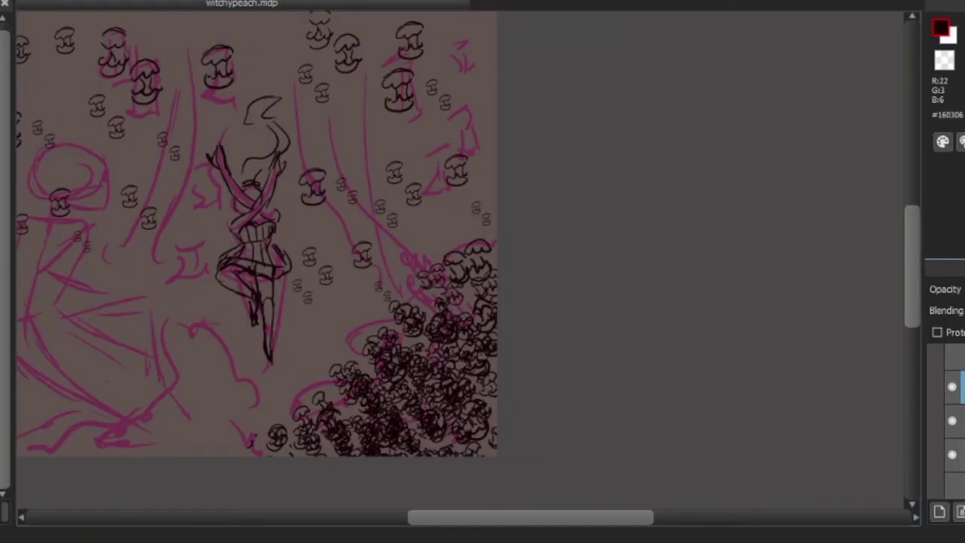
{"action": "key", "text": "ctrl+t"}
{"action": "left_click_drag", "start_coordinate": [462, 400], "coordinate": [207, 416]}
{"action": "left_click_drag", "start_coordinate": [341, 323], "coordinate": [341, 354]}
{"action": "left_click_drag", "start_coordinate": [341, 354], "coordinate": [404, 347]}
{"action": "left_click_drag", "start_coordinate": [320, 411], "coordinate": [99, 422]}
{"action": "left_click_drag", "start_coordinate": [393, 350], "coordinate": [352, 359]}
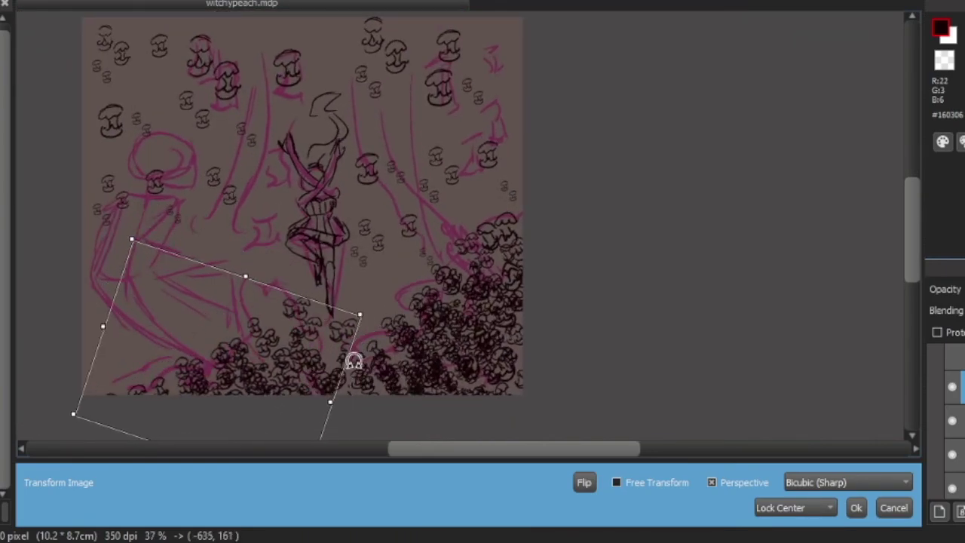
{"action": "key", "text": "Return"}
{"action": "left_click", "coordinate": [596, 401], "text": "ctrl"}
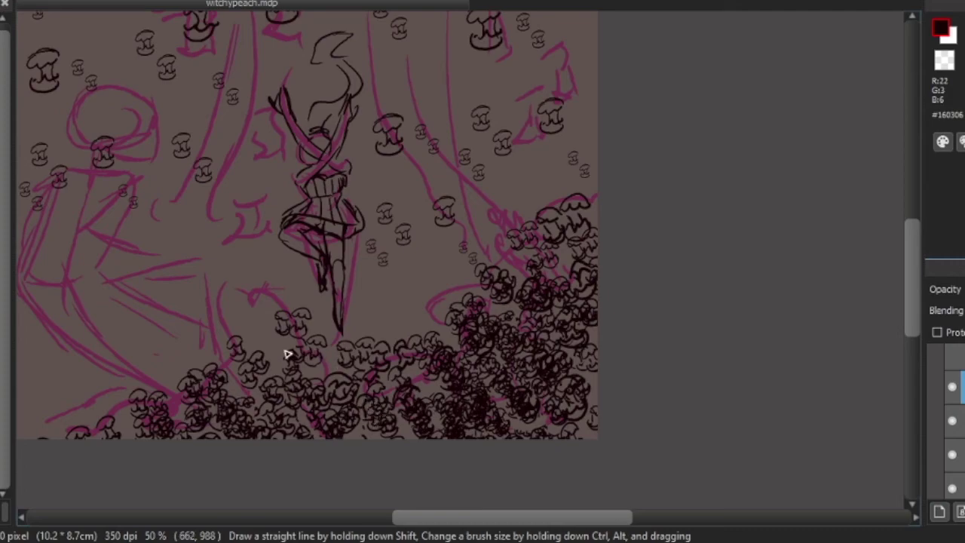
{"action": "left_click_drag", "start_coordinate": [263, 344], "coordinate": [272, 367]}
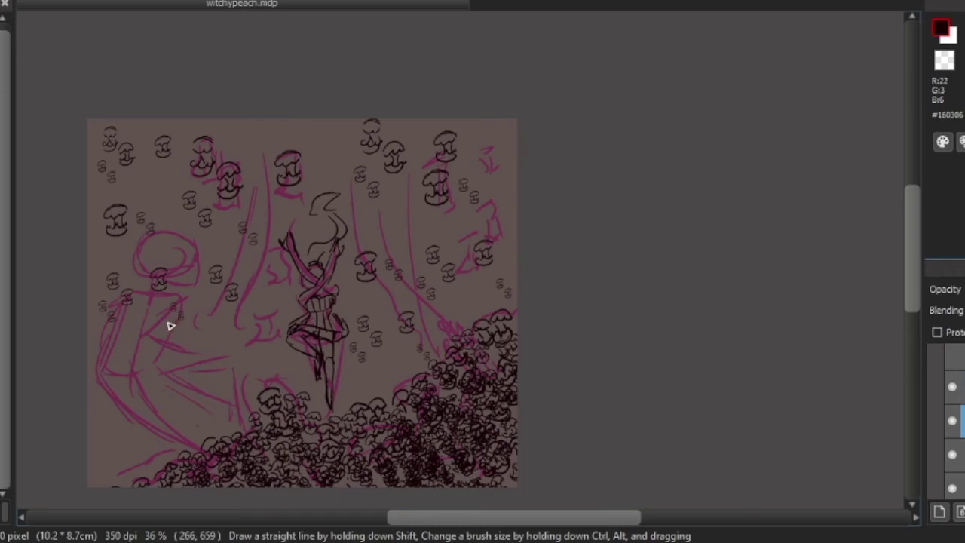
Step: Draw the crouching figure's face profile, jaw, neck and ear over the round head sketch
{"action": "left_click_drag", "start_coordinate": [174, 317], "coordinate": [166, 296]}
{"action": "scroll", "coordinate": [166, 294], "scroll_direction": "up", "scroll_amount": 2}
{"action": "key", "text": "Tab"}
{"action": "scroll", "coordinate": [238, 228], "scroll_direction": "up", "scroll_amount": 2}
{"action": "left_click_drag", "start_coordinate": [260, 198], "coordinate": [254, 268]}
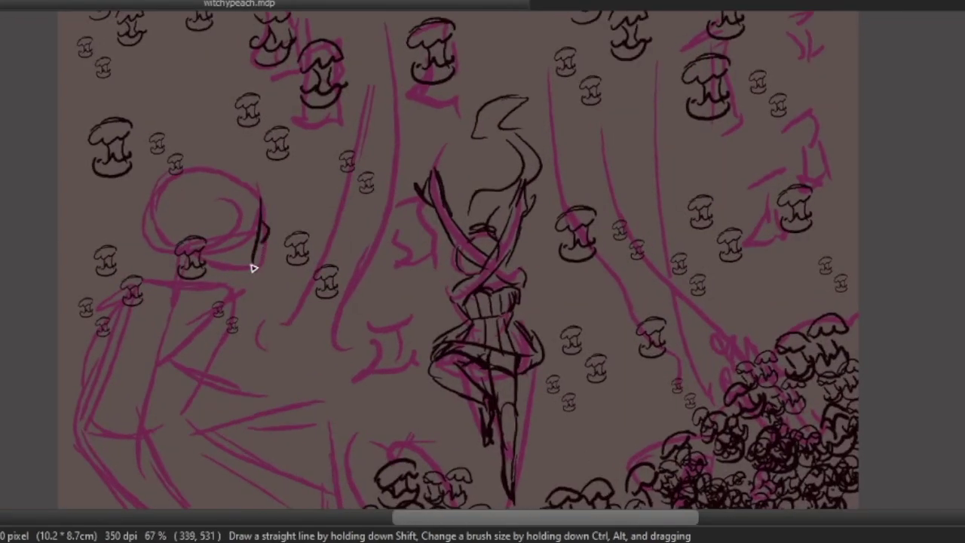
{"action": "left_click_drag", "start_coordinate": [184, 259], "coordinate": [156, 285]}
{"action": "left_click_drag", "start_coordinate": [220, 203], "coordinate": [215, 240]}
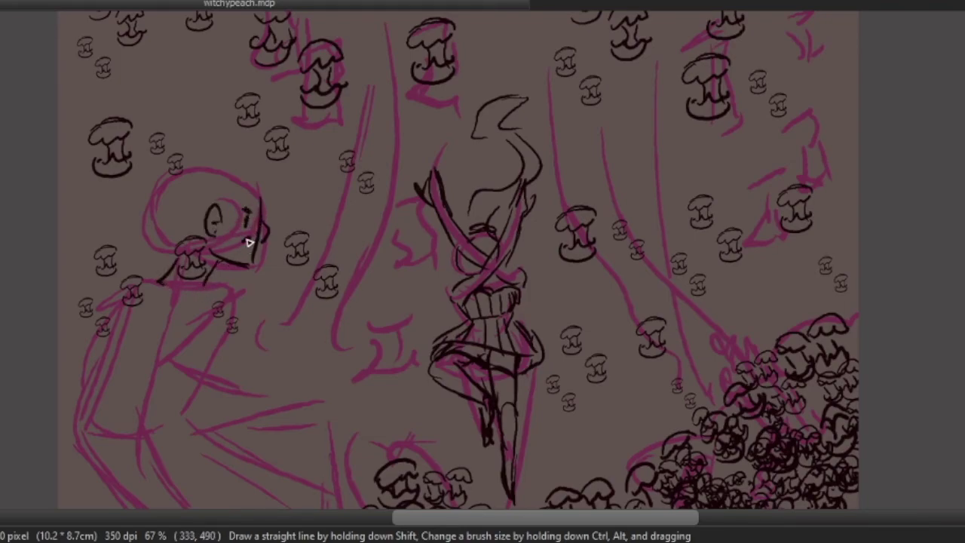
Step: Draw the front of the crouching figure's hair around the forehead and ear, undoing the stray strokes
{"action": "left_click_drag", "start_coordinate": [260, 172], "coordinate": [272, 198]}
{"action": "left_click_drag", "start_coordinate": [267, 168], "coordinate": [265, 206]}
{"action": "left_click_drag", "start_coordinate": [248, 197], "coordinate": [239, 178]}
{"action": "left_click_drag", "start_coordinate": [232, 213], "coordinate": [229, 250]}
{"action": "left_click_drag", "start_coordinate": [225, 233], "coordinate": [214, 264]}
{"action": "mouse_move", "coordinate": [246, 152]}
{"action": "left_mouse_down"}
{"action": "mouse_move", "coordinate": [158, 221]}
{"action": "mouse_move", "coordinate": [229, 195]}
{"action": "left_mouse_up"}
{"action": "key", "text": "ctrl+z"}
{"action": "key", "text": "ctrl+z"}
Step: Redraw the back and top of the crouching figure's hair and add a small knot on top
{"action": "mouse_move", "coordinate": [129, 194]}
{"action": "left_mouse_down"}
{"action": "mouse_move", "coordinate": [221, 138]}
{"action": "mouse_move", "coordinate": [136, 271]}
{"action": "mouse_move", "coordinate": [156, 292]}
{"action": "left_mouse_up"}
{"action": "key", "text": "ctrl+z"}
{"action": "key", "text": "ctrl+z"}
{"action": "key", "text": "ctrl+z"}
{"action": "mouse_move", "coordinate": [163, 176]}
{"action": "left_mouse_down"}
{"action": "mouse_move", "coordinate": [141, 245]}
{"action": "mouse_move", "coordinate": [155, 249]}
{"action": "left_mouse_up"}
{"action": "left_click_drag", "start_coordinate": [161, 212], "coordinate": [173, 251]}
{"action": "left_click_drag", "start_coordinate": [201, 155], "coordinate": [257, 156]}
{"action": "left_click_drag", "start_coordinate": [154, 160], "coordinate": [177, 157]}
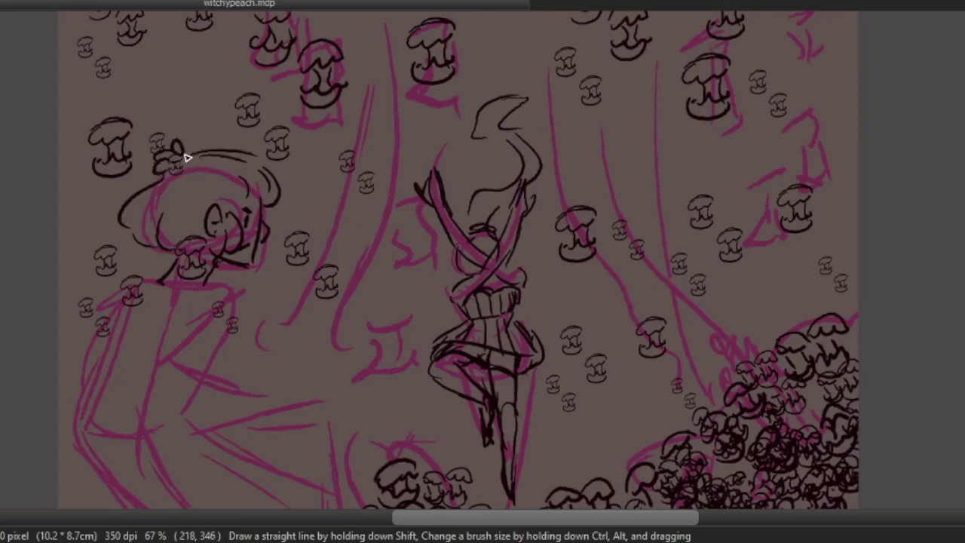
Step: Draw the crouching figure's shoulders and the bent arm with its hand reaching forward over the knee
{"action": "scroll", "coordinate": [216, 194], "scroll_direction": "down", "scroll_amount": 2}
{"action": "scroll", "coordinate": [226, 226], "scroll_direction": "up", "scroll_amount": 1}
{"action": "key", "text": "ctrl+z"}
{"action": "left_click_drag", "start_coordinate": [139, 216], "coordinate": [208, 221]}
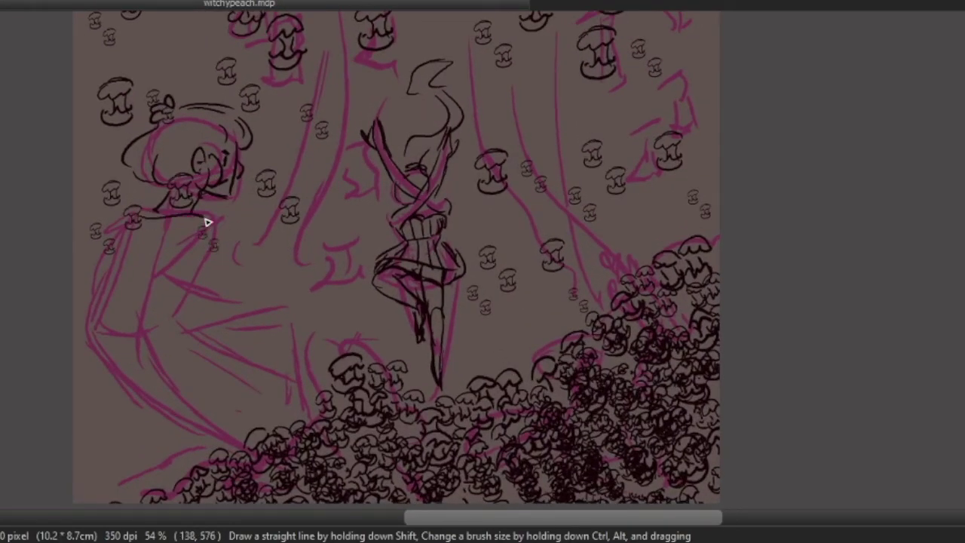
{"action": "mouse_move", "coordinate": [119, 226]}
{"action": "left_mouse_down"}
{"action": "mouse_move", "coordinate": [74, 364]}
{"action": "mouse_move", "coordinate": [74, 342]}
{"action": "left_mouse_up"}
{"action": "key", "text": "ctrl+z"}
{"action": "key", "text": "ctrl+z"}
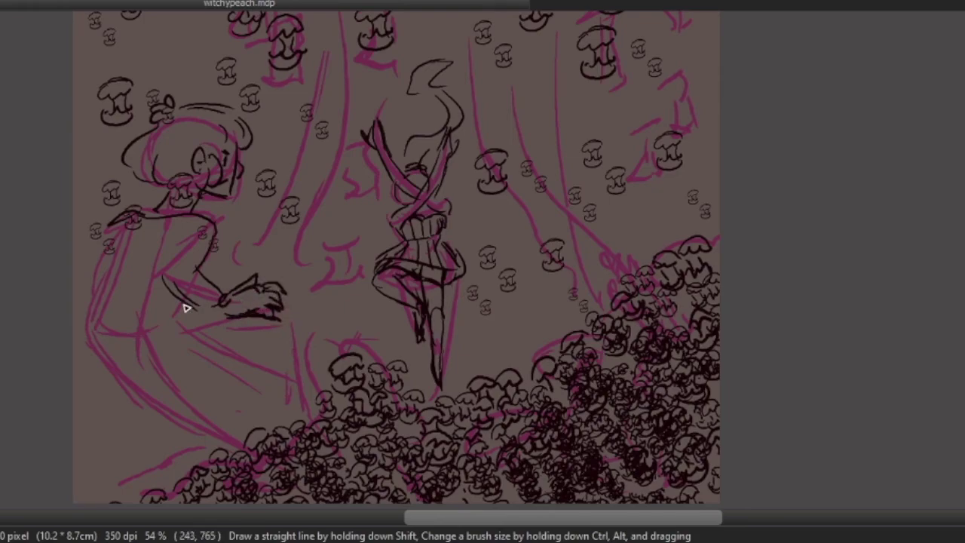
{"action": "left_click_drag", "start_coordinate": [175, 296], "coordinate": [188, 324]}
Step: Draw the crouching figure's back line and the waistband, and refine the elbow
{"action": "left_click_drag", "start_coordinate": [115, 246], "coordinate": [96, 312]}
{"action": "mouse_move", "coordinate": [91, 326]}
{"action": "left_mouse_down"}
{"action": "mouse_move", "coordinate": [127, 339]}
{"action": "mouse_move", "coordinate": [180, 320]}
{"action": "left_mouse_up"}
{"action": "mouse_move", "coordinate": [170, 306]}
{"action": "left_mouse_down"}
{"action": "mouse_move", "coordinate": [101, 322]}
{"action": "mouse_move", "coordinate": [180, 315]}
{"action": "left_mouse_up"}
{"action": "left_click_drag", "start_coordinate": [171, 306], "coordinate": [178, 322]}
Step: Outline the crouching figure's bent legs from the hips down to the core pile
{"action": "mouse_move", "coordinate": [94, 343]}
{"action": "left_mouse_down"}
{"action": "mouse_move", "coordinate": [144, 367]}
{"action": "mouse_move", "coordinate": [163, 387]}
{"action": "mouse_move", "coordinate": [287, 365]}
{"action": "mouse_move", "coordinate": [271, 422]}
{"action": "left_mouse_up"}
{"action": "mouse_move", "coordinate": [287, 359]}
{"action": "left_mouse_down"}
{"action": "mouse_move", "coordinate": [271, 401]}
{"action": "mouse_move", "coordinate": [280, 390]}
{"action": "mouse_move", "coordinate": [281, 403]}
{"action": "mouse_move", "coordinate": [280, 392]}
{"action": "mouse_move", "coordinate": [257, 383]}
{"action": "mouse_move", "coordinate": [259, 406]}
{"action": "mouse_move", "coordinate": [291, 390]}
{"action": "left_mouse_up"}
{"action": "left_click_drag", "start_coordinate": [260, 417], "coordinate": [293, 411]}
{"action": "mouse_move", "coordinate": [135, 402]}
{"action": "left_mouse_down"}
{"action": "mouse_move", "coordinate": [189, 438]}
{"action": "mouse_move", "coordinate": [178, 435]}
{"action": "mouse_move", "coordinate": [202, 416]}
{"action": "mouse_move", "coordinate": [197, 446]}
{"action": "left_mouse_up"}
Step: Draw bands around the crouching figure's lower legs and add fold lines to the seat of the trousers
{"action": "left_click_drag", "start_coordinate": [181, 430], "coordinate": [194, 409]}
{"action": "left_click_drag", "start_coordinate": [198, 427], "coordinate": [208, 406]}
{"action": "mouse_move", "coordinate": [202, 443]}
{"action": "left_mouse_down"}
{"action": "mouse_move", "coordinate": [233, 425]}
{"action": "mouse_move", "coordinate": [251, 448]}
{"action": "left_mouse_up"}
{"action": "scroll", "coordinate": [451, 322], "scroll_direction": "down", "scroll_amount": 2}
{"action": "left_click_drag", "start_coordinate": [455, 315], "coordinate": [364, 388]}
{"action": "key", "text": "ctrl+plus"}
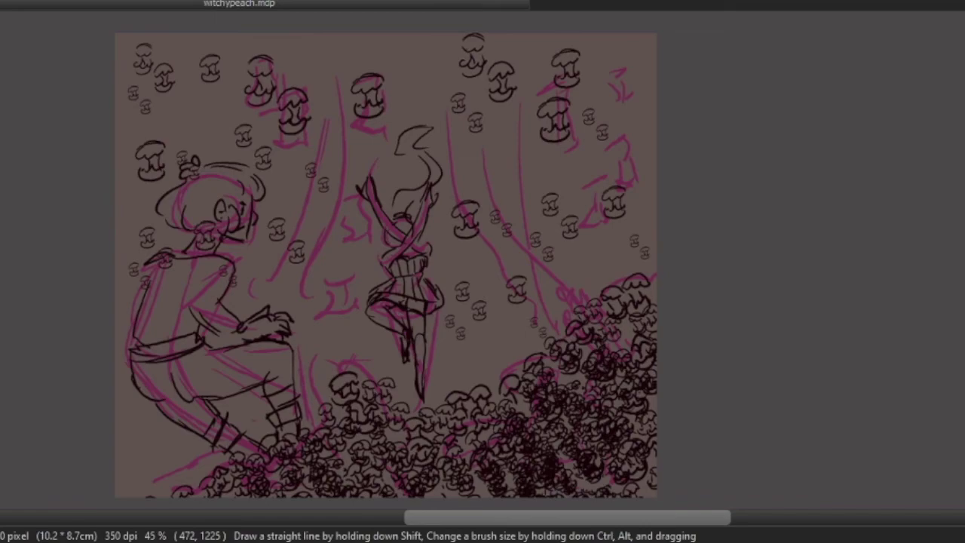
{"action": "key", "text": "ctrl+minus"}
{"action": "key", "text": "ctrl+plus"}
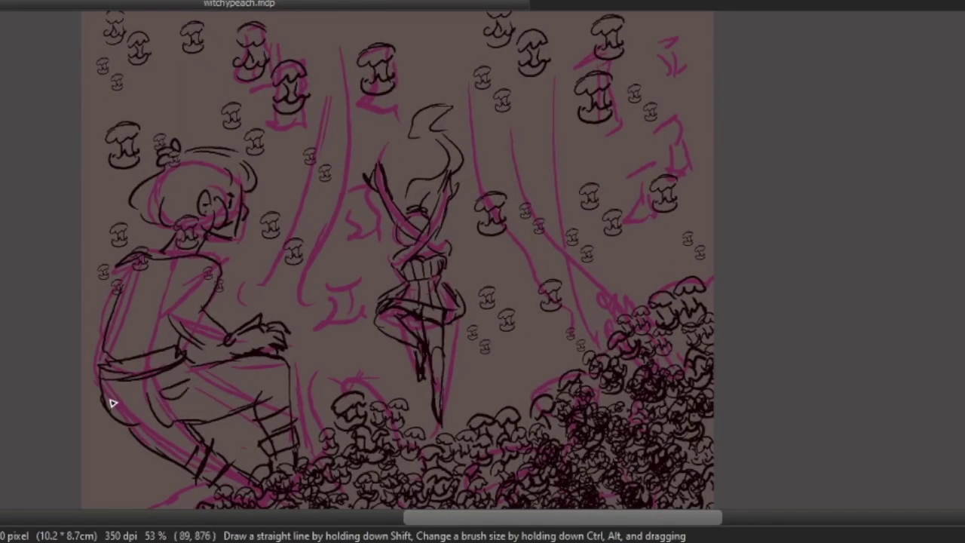
{"action": "key", "text": "ctrl+minus"}
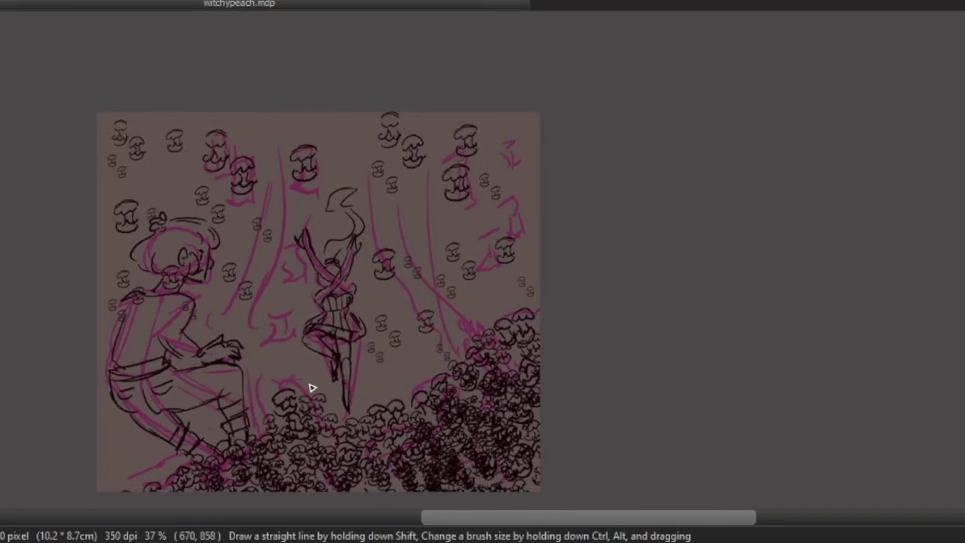
Step: Draw a cuff at the crouching figure's wrist and a loose far sleeve hanging behind the back
{"action": "scroll", "coordinate": [314, 323], "scroll_direction": "down", "scroll_amount": 1}
{"action": "scroll", "coordinate": [311, 349], "scroll_direction": "up", "scroll_amount": 3}
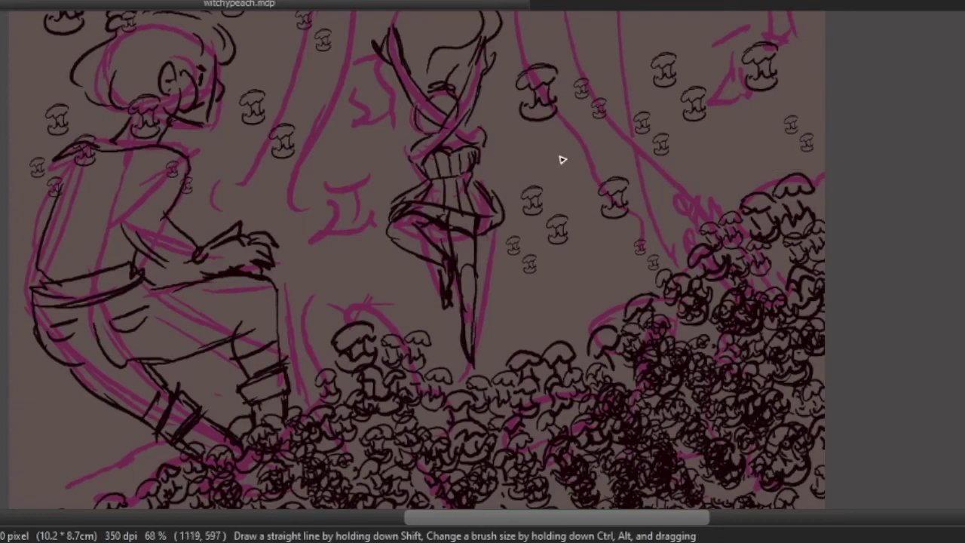
{"action": "left_click_drag", "start_coordinate": [477, 285], "coordinate": [715, 284]}
{"action": "left_click_drag", "start_coordinate": [568, 246], "coordinate": [622, 291]}
{"action": "scroll", "coordinate": [622, 291], "scroll_direction": "up", "scroll_amount": 6}
{"action": "mouse_move", "coordinate": [415, 284]}
{"action": "left_mouse_down"}
{"action": "mouse_move", "coordinate": [386, 331]}
{"action": "mouse_move", "coordinate": [412, 294]}
{"action": "left_mouse_up"}
{"action": "mouse_move", "coordinate": [372, 345]}
{"action": "left_mouse_down"}
{"action": "mouse_move", "coordinate": [413, 301]}
{"action": "mouse_move", "coordinate": [355, 343]}
{"action": "mouse_move", "coordinate": [425, 344]}
{"action": "left_mouse_up"}
{"action": "scroll", "coordinate": [601, 314], "scroll_direction": "down", "scroll_amount": 6}
{"action": "scroll", "coordinate": [539, 299], "scroll_direction": "up", "scroll_amount": 5}
{"action": "left_click_drag", "start_coordinate": [300, 207], "coordinate": [242, 309]}
{"action": "left_click_drag", "start_coordinate": [245, 314], "coordinate": [272, 323]}
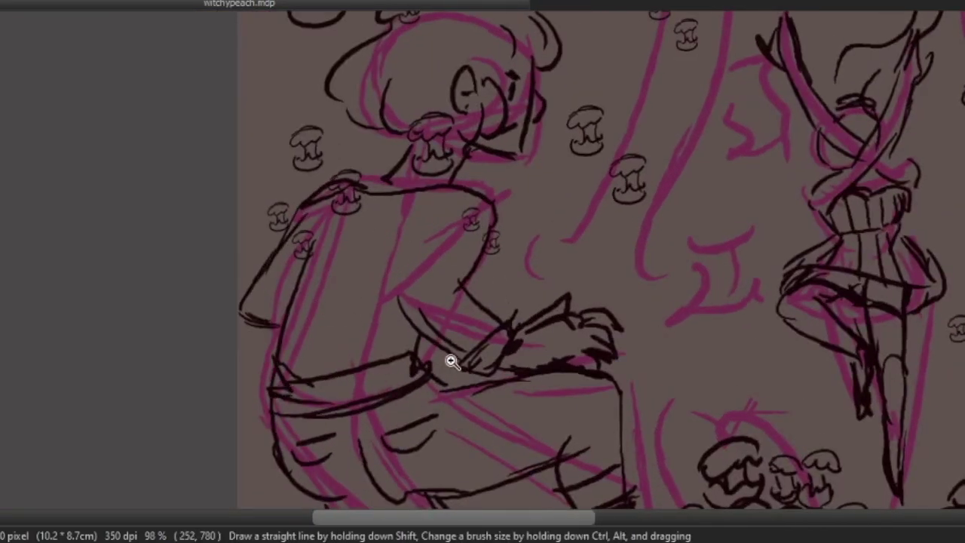
Step: Draw hair locks beside the crouching figure's jaw and at the nape of the neck
{"action": "scroll", "coordinate": [490, 240], "scroll_direction": "down", "scroll_amount": 4}
{"action": "left_click_drag", "start_coordinate": [490, 240], "coordinate": [401, 280]}
{"action": "scroll", "coordinate": [342, 246], "scroll_direction": "up", "scroll_amount": 2}
{"action": "left_click_drag", "start_coordinate": [448, 189], "coordinate": [413, 239]}
{"action": "left_click_drag", "start_coordinate": [305, 192], "coordinate": [328, 226]}
Step: Erase the lines overlapping the lock beside the jaw, then redraw the side locks and fringe over the face
{"action": "key", "text": "e"}
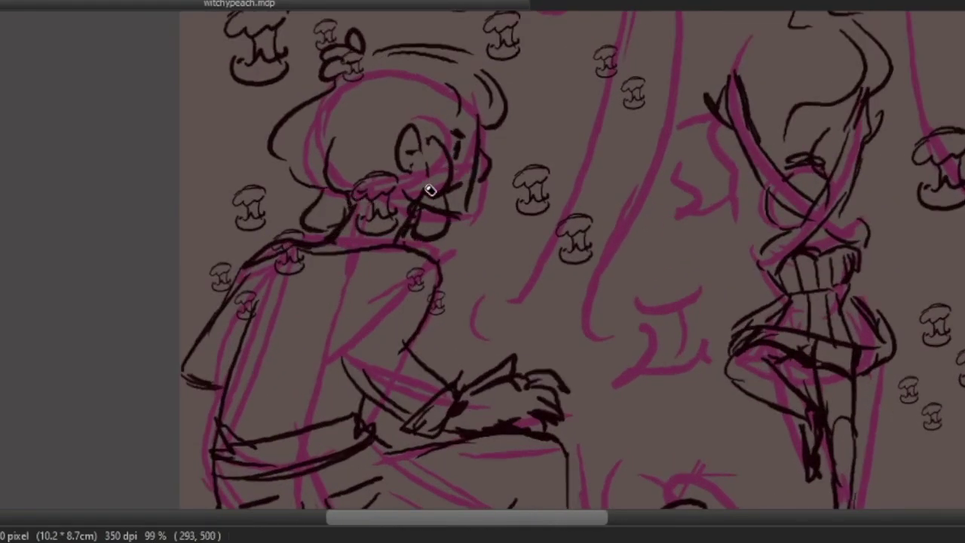
{"action": "left_click_drag", "start_coordinate": [430, 189], "coordinate": [423, 226]}
{"action": "key", "text": "b"}
{"action": "left_click_drag", "start_coordinate": [419, 155], "coordinate": [409, 199]}
{"action": "left_click_drag", "start_coordinate": [450, 159], "coordinate": [444, 202]}
{"action": "left_click_drag", "start_coordinate": [455, 101], "coordinate": [428, 137]}
{"action": "left_click_drag", "start_coordinate": [487, 114], "coordinate": [470, 106]}
Step: Draw a cluster of pointed leaf shapes rising from the crest of the right core pile
{"action": "scroll", "coordinate": [606, 259], "scroll_direction": "down", "scroll_amount": 4}
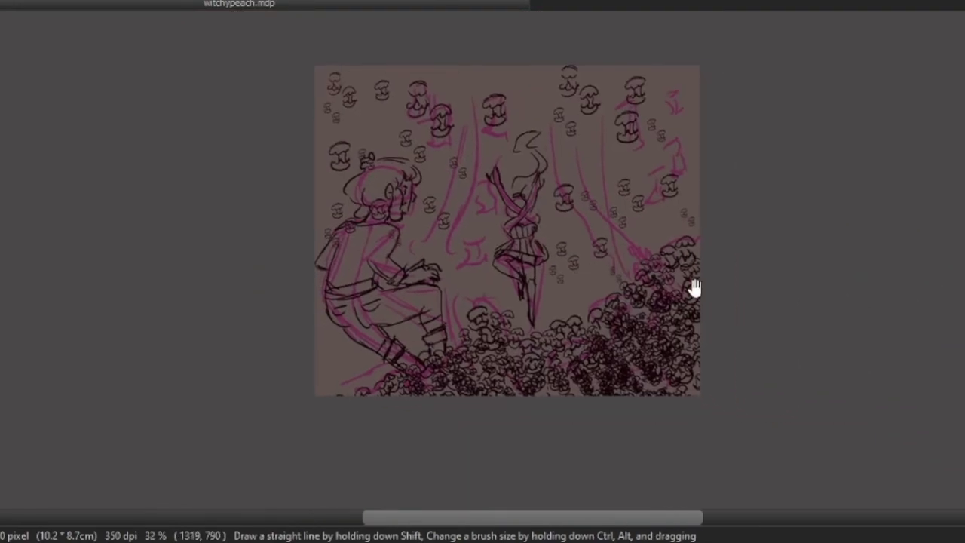
{"action": "scroll", "coordinate": [544, 291], "scroll_direction": "up", "scroll_amount": 4}
{"action": "scroll", "coordinate": [518, 223], "scroll_direction": "down", "scroll_amount": 1}
{"action": "mouse_move", "coordinate": [549, 224]}
{"action": "left_mouse_down"}
{"action": "mouse_move", "coordinate": [520, 173]}
{"action": "mouse_move", "coordinate": [539, 199]}
{"action": "left_mouse_up"}
{"action": "key", "text": "ctrl+z"}
{"action": "left_click_drag", "start_coordinate": [548, 210], "coordinate": [562, 215]}
{"action": "mouse_move", "coordinate": [525, 248]}
{"action": "left_mouse_down"}
{"action": "mouse_move", "coordinate": [530, 256]}
{"action": "mouse_move", "coordinate": [528, 222]}
{"action": "mouse_move", "coordinate": [508, 191]}
{"action": "left_mouse_up"}
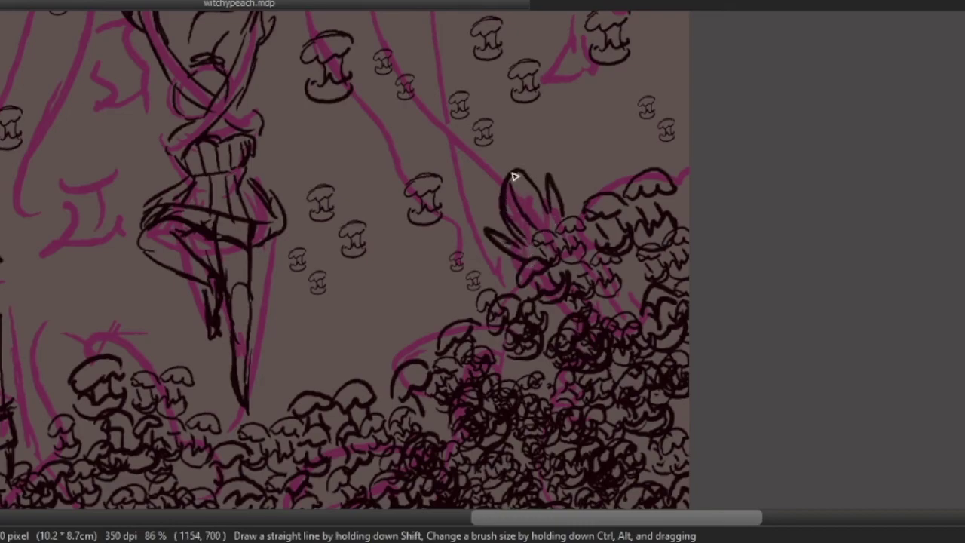
Step: Draw the two long edges of a laced panel on the crouching figure's back and its first cross lace
{"action": "scroll", "coordinate": [531, 271], "scroll_direction": "down", "scroll_amount": 3}
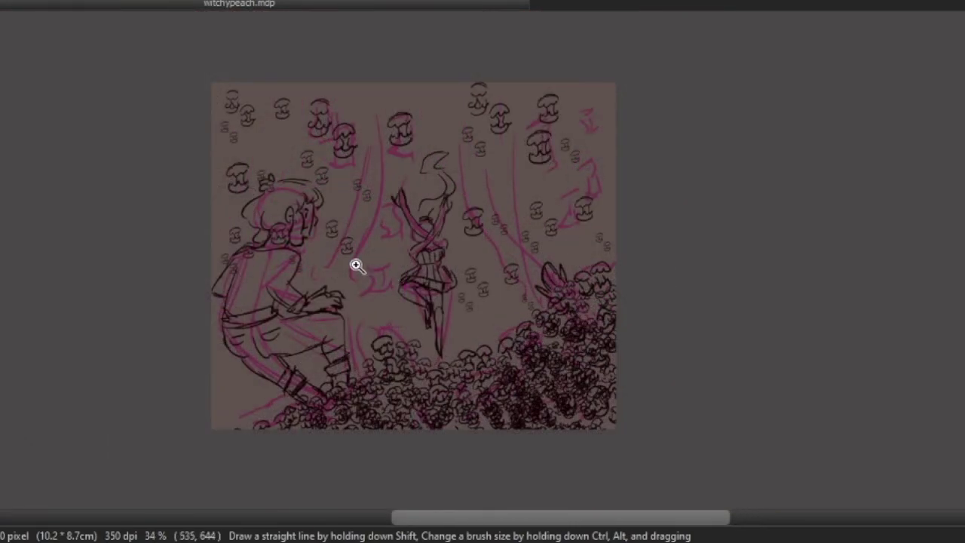
{"action": "scroll", "coordinate": [266, 251], "scroll_direction": "up", "scroll_amount": 2}
{"action": "scroll", "coordinate": [265, 250], "scroll_direction": "up", "scroll_amount": 2}
{"action": "left_click_drag", "start_coordinate": [282, 216], "coordinate": [240, 344]}
{"action": "left_click_drag", "start_coordinate": [249, 208], "coordinate": [197, 348]}
{"action": "left_click_drag", "start_coordinate": [277, 223], "coordinate": [232, 256]}
Step: Fill the back panel with criss-cross lacing and add fold lines to the near sleeve
{"action": "mouse_move", "coordinate": [270, 242]}
{"action": "left_mouse_down"}
{"action": "mouse_move", "coordinate": [250, 255]}
{"action": "mouse_move", "coordinate": [249, 232]}
{"action": "mouse_move", "coordinate": [257, 279]}
{"action": "mouse_move", "coordinate": [208, 304]}
{"action": "left_mouse_up"}
{"action": "key", "text": "ctrl+z"}
{"action": "left_click_drag", "start_coordinate": [247, 275], "coordinate": [211, 303]}
{"action": "mouse_move", "coordinate": [254, 279]}
{"action": "left_mouse_down"}
{"action": "mouse_move", "coordinate": [228, 297]}
{"action": "mouse_move", "coordinate": [226, 287]}
{"action": "mouse_move", "coordinate": [250, 330]}
{"action": "mouse_move", "coordinate": [227, 333]}
{"action": "left_mouse_up"}
{"action": "left_click_drag", "start_coordinate": [238, 324], "coordinate": [190, 358]}
{"action": "left_click_drag", "start_coordinate": [222, 311], "coordinate": [211, 347]}
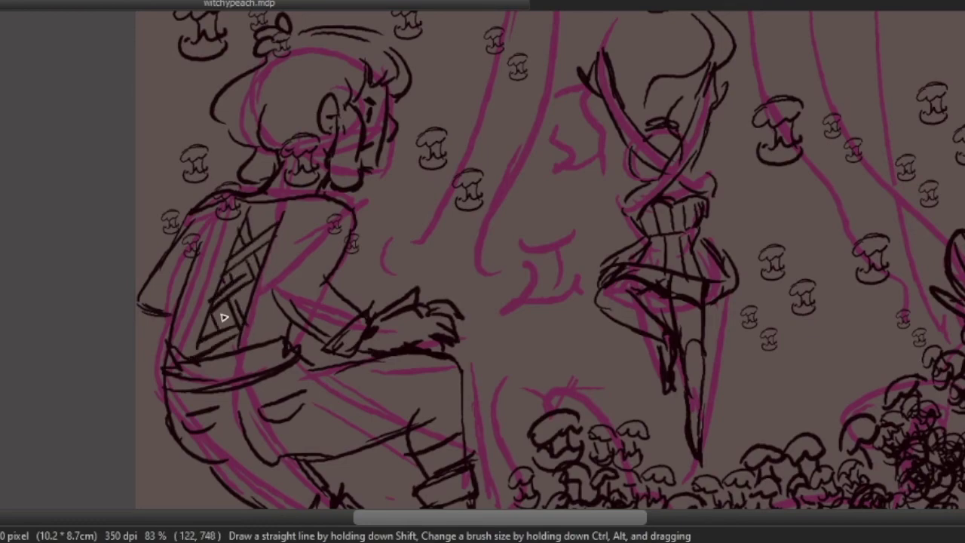
{"action": "left_click_drag", "start_coordinate": [287, 225], "coordinate": [254, 330]}
{"action": "left_click_drag", "start_coordinate": [245, 226], "coordinate": [196, 341]}
{"action": "key", "text": "ctrl+z"}
{"action": "left_click_drag", "start_coordinate": [294, 263], "coordinate": [283, 306]}
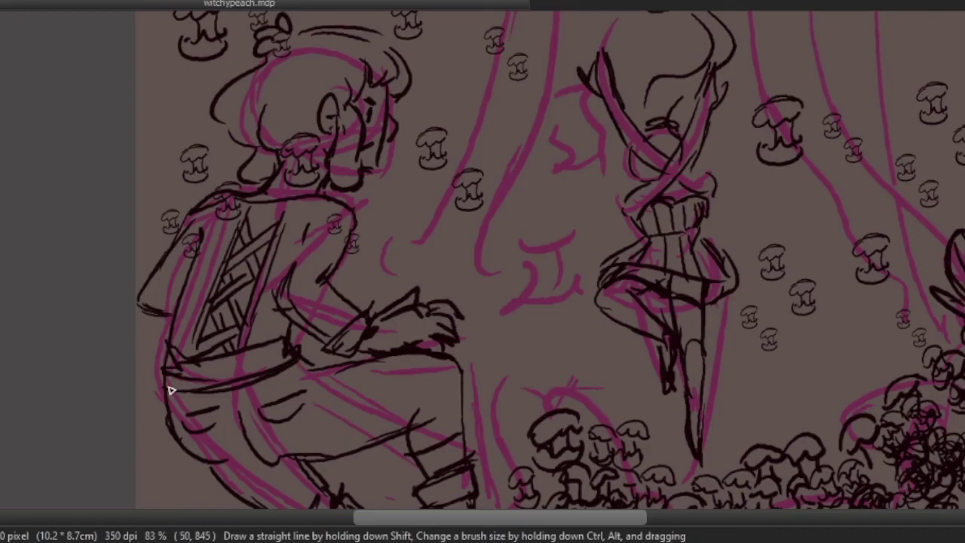
Step: Add short strokes along the lower edge of the crouching figure's hair
{"action": "scroll", "coordinate": [294, 366], "scroll_direction": "down", "scroll_amount": 3}
{"action": "scroll", "coordinate": [256, 370], "scroll_direction": "up", "scroll_amount": 2}
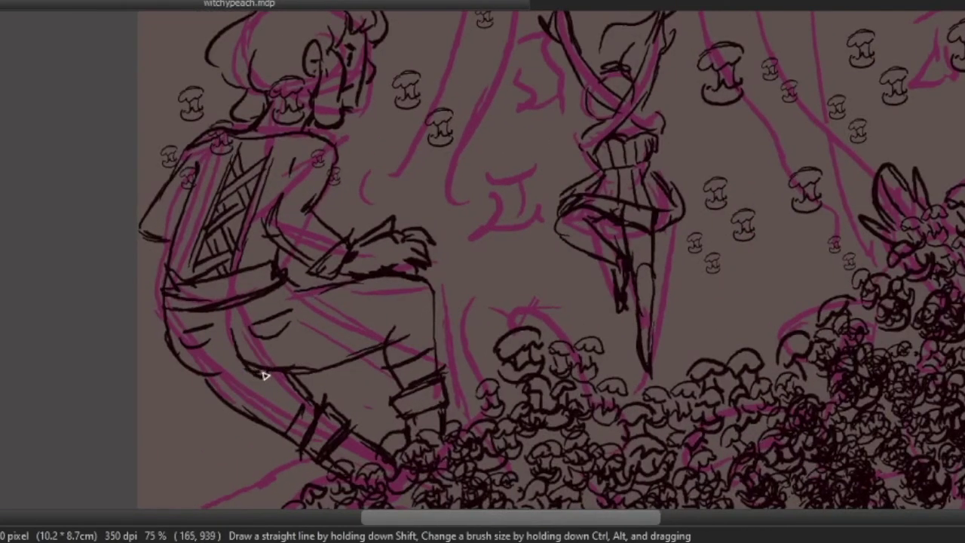
{"action": "scroll", "coordinate": [400, 373], "scroll_direction": "down", "scroll_amount": 3}
{"action": "scroll", "coordinate": [264, 199], "scroll_direction": "up", "scroll_amount": 3}
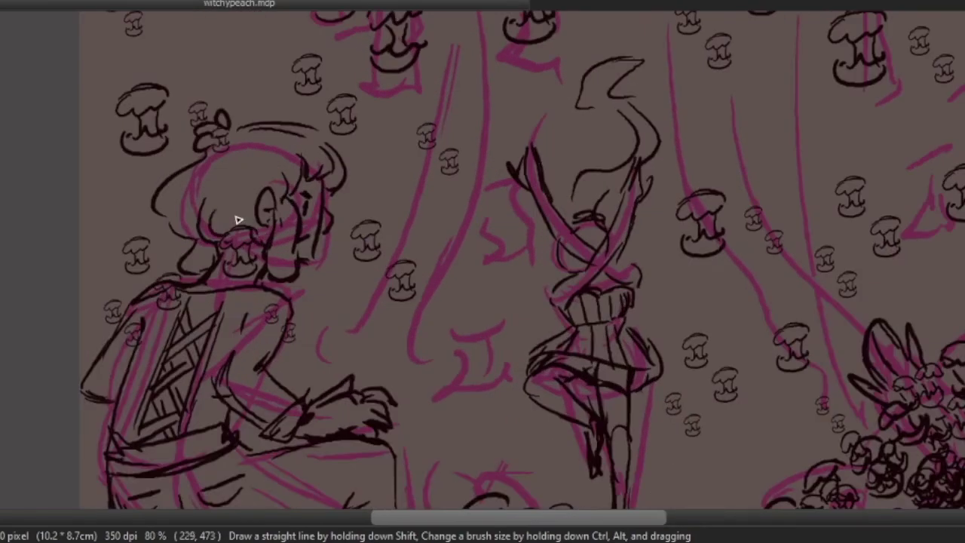
{"action": "scroll", "coordinate": [355, 312], "scroll_direction": "down", "scroll_amount": 3}
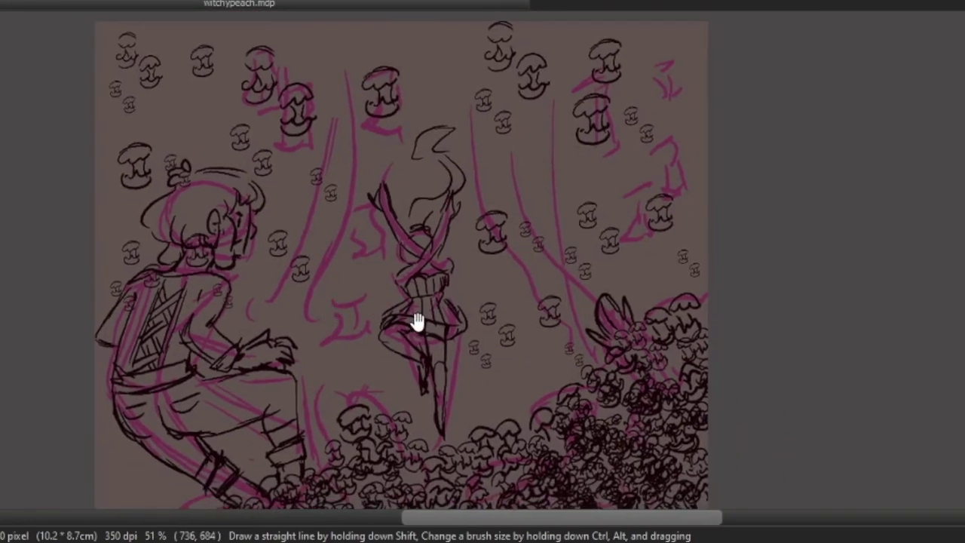
Step: Switch to the floating cores' layer and erase the small cores overlapping the crouching figure's head, neck and shoulders
{"action": "left_click_drag", "start_coordinate": [487, 334], "coordinate": [460, 307]}
{"action": "key", "text": "Tab"}
{"action": "left_click", "coordinate": [962, 456]}
{"action": "key", "text": "Tab"}
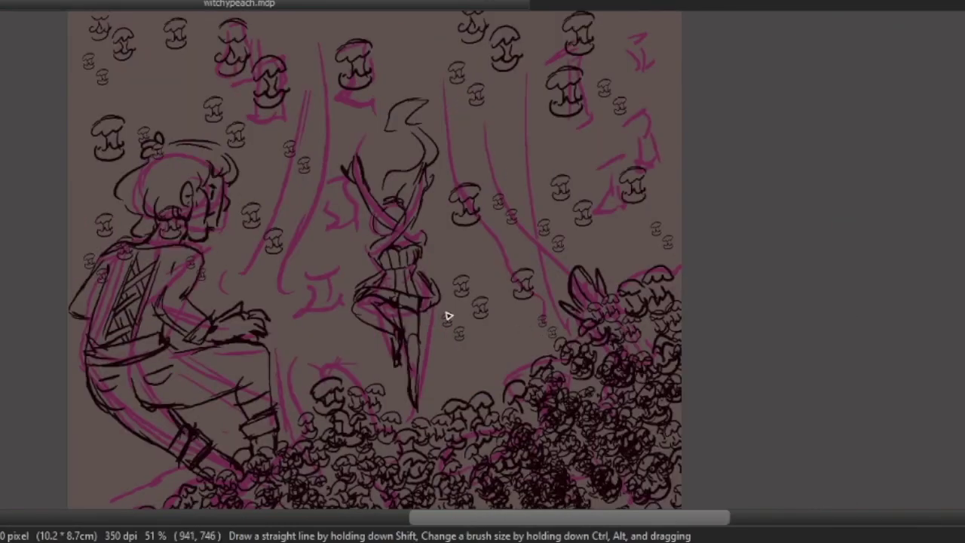
{"action": "scroll", "coordinate": [336, 298], "scroll_direction": "up", "scroll_amount": 2}
{"action": "left_click_drag", "start_coordinate": [298, 297], "coordinate": [335, 296]}
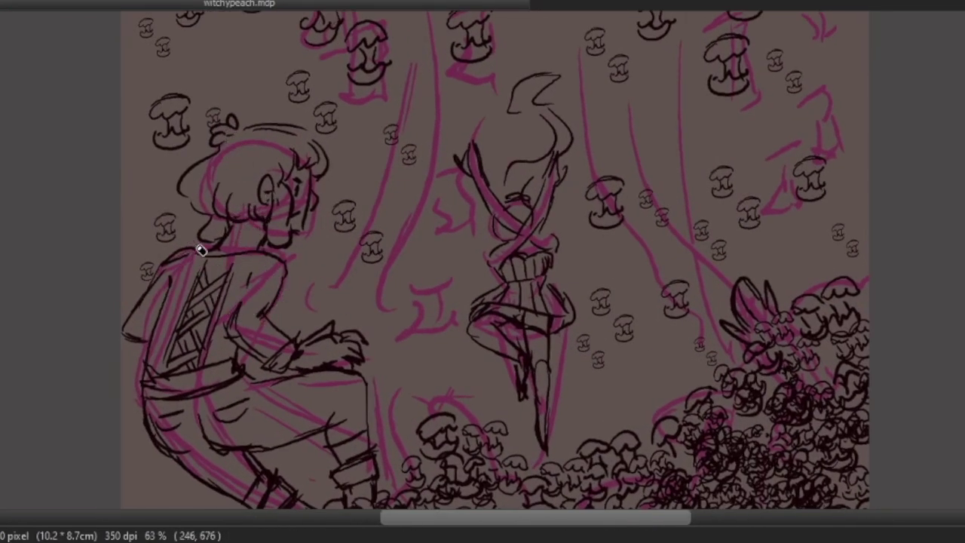
{"action": "left_click_drag", "start_coordinate": [213, 113], "coordinate": [217, 122]}
{"action": "left_click_drag", "start_coordinate": [499, 340], "coordinate": [407, 347]}
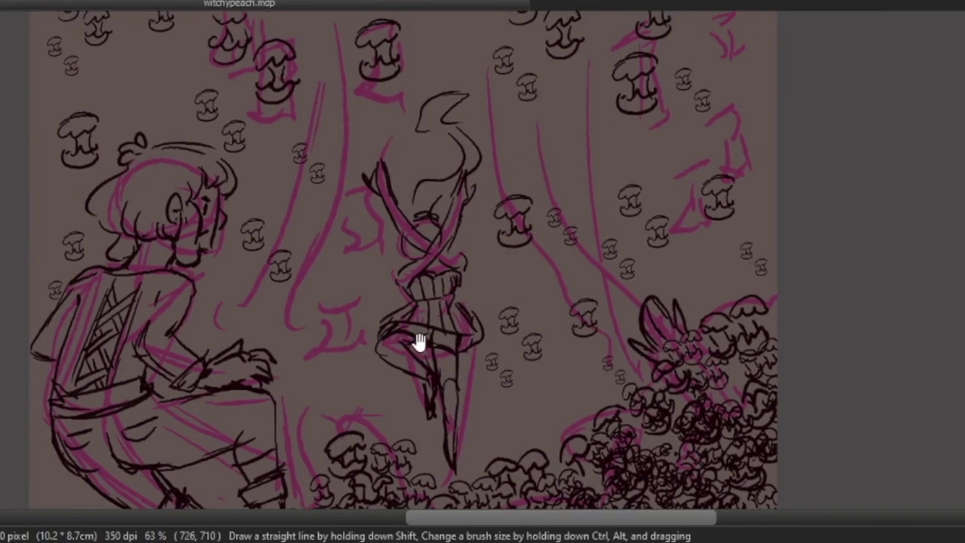
Step: Erase the dancing figure's crossed arms and redraw the round outline of the head
{"action": "left_click_drag", "start_coordinate": [489, 299], "coordinate": [486, 312]}
{"action": "scroll", "coordinate": [482, 287], "scroll_direction": "up", "scroll_amount": 1}
{"action": "mouse_move", "coordinate": [471, 213]}
{"action": "left_mouse_down"}
{"action": "mouse_move", "coordinate": [444, 258]}
{"action": "mouse_move", "coordinate": [409, 211]}
{"action": "mouse_move", "coordinate": [423, 262]}
{"action": "left_mouse_up"}
{"action": "left_click_drag", "start_coordinate": [387, 229], "coordinate": [395, 268]}
{"action": "key", "text": "ctrl+z"}
{"action": "left_click_drag", "start_coordinate": [388, 224], "coordinate": [405, 264]}
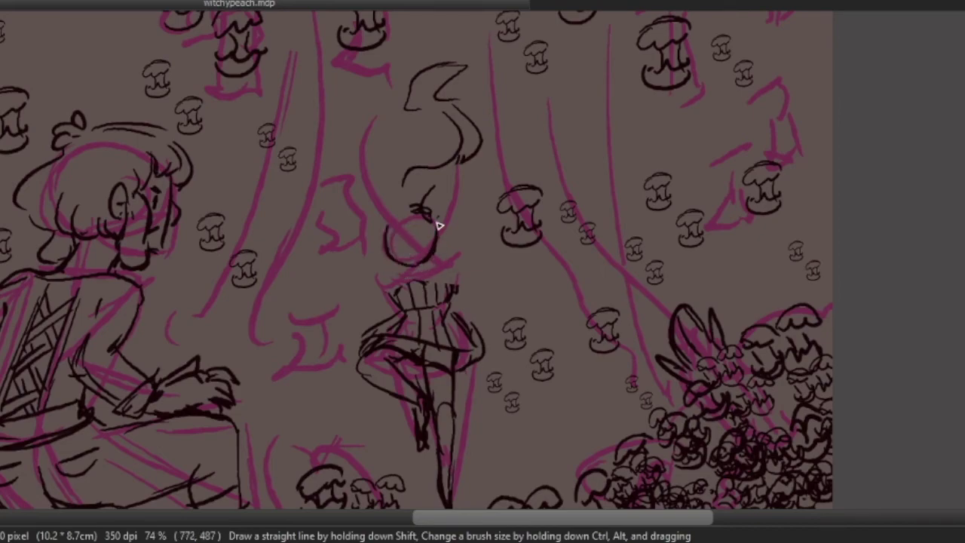
Step: Erase the floating core beside the dancing figure's shoulder and draw a bent, raised arm with an open hand there
{"action": "key", "text": "e"}
{"action": "mouse_move", "coordinate": [515, 188]}
{"action": "left_mouse_down"}
{"action": "mouse_move", "coordinate": [533, 199]}
{"action": "mouse_move", "coordinate": [532, 239]}
{"action": "left_mouse_up"}
{"action": "key", "text": "b"}
{"action": "left_click_drag", "start_coordinate": [451, 262], "coordinate": [475, 259]}
{"action": "mouse_move", "coordinate": [459, 291]}
{"action": "left_mouse_down"}
{"action": "mouse_move", "coordinate": [487, 266]}
{"action": "mouse_move", "coordinate": [480, 260]}
{"action": "mouse_move", "coordinate": [508, 211]}
{"action": "mouse_move", "coordinate": [505, 228]}
{"action": "left_mouse_up"}
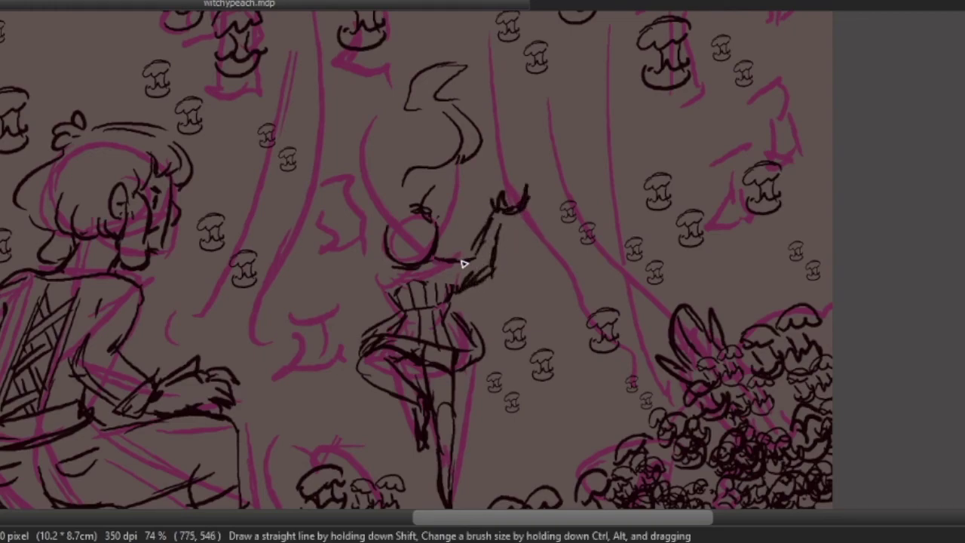
Step: Draw the dancing figure's second arm out from the shoulder and bent upward at the elbow
{"action": "key", "text": "ctrl+z"}
{"action": "left_click_drag", "start_coordinate": [360, 274], "coordinate": [348, 277]}
{"action": "mouse_move", "coordinate": [358, 232]}
{"action": "left_mouse_down"}
{"action": "mouse_move", "coordinate": [348, 272]}
{"action": "mouse_move", "coordinate": [335, 230]}
{"action": "left_mouse_up"}
{"action": "key", "text": "ctrl+z"}
{"action": "left_click_drag", "start_coordinate": [327, 208], "coordinate": [385, 305]}
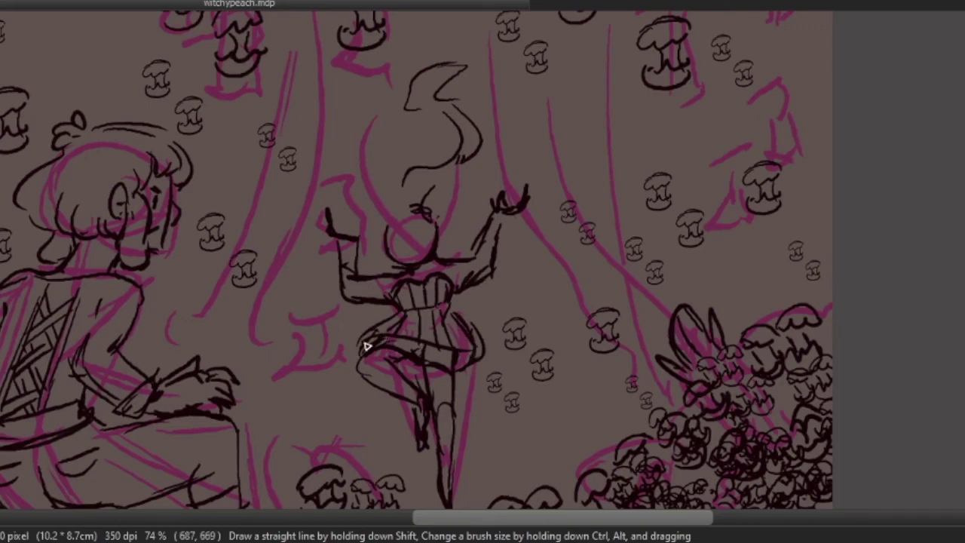
Step: Redraw the second arm's hand as a flat, open palm and darken the opposite forearm
{"action": "key", "text": "ctrl+z"}
{"action": "key", "text": "ctrl+z"}
{"action": "key", "text": "ctrl+z"}
{"action": "key", "text": "e"}
{"action": "mouse_move", "coordinate": [358, 255]}
{"action": "left_mouse_down"}
{"action": "mouse_move", "coordinate": [348, 242]}
{"action": "mouse_move", "coordinate": [355, 269]}
{"action": "left_mouse_up"}
{"action": "key", "text": "b"}
{"action": "key", "text": "ctrl+z"}
{"action": "key", "text": "ctrl+z"}
{"action": "left_click_drag", "start_coordinate": [313, 220], "coordinate": [322, 241]}
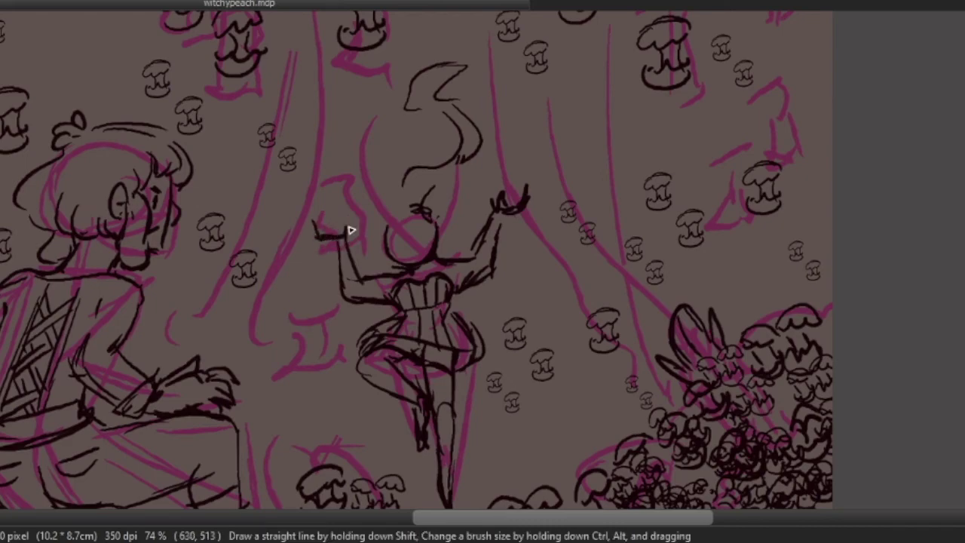
{"action": "left_click_drag", "start_coordinate": [493, 223], "coordinate": [488, 287]}
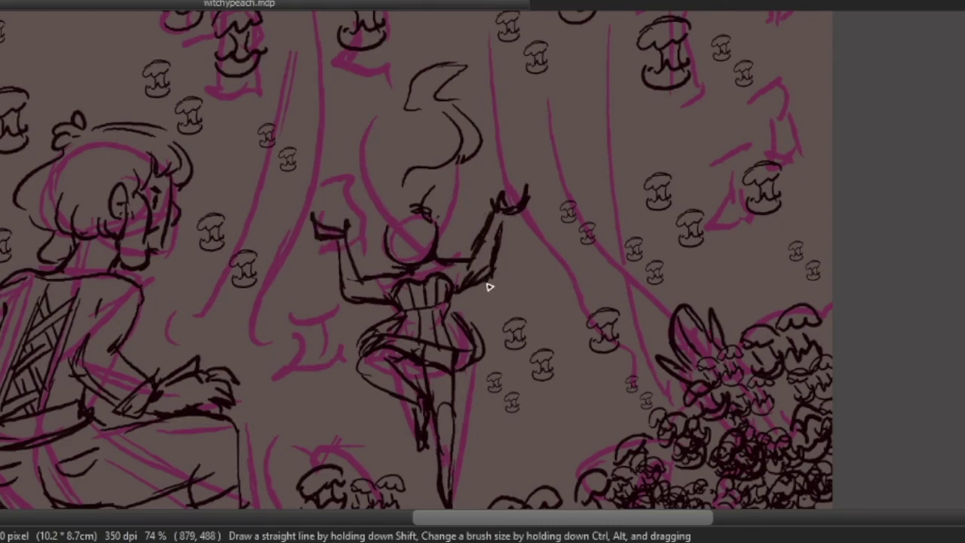
Step: Erase the dancing figure's round head outline and redraw it as a tapered face with a chin, neck and shoulder line
{"action": "scroll", "coordinate": [427, 237], "scroll_direction": "up", "scroll_amount": 4}
{"action": "key", "text": "e"}
{"action": "mouse_move", "coordinate": [343, 220]}
{"action": "left_mouse_down"}
{"action": "mouse_move", "coordinate": [397, 284]}
{"action": "mouse_move", "coordinate": [443, 270]}
{"action": "mouse_move", "coordinate": [362, 273]}
{"action": "mouse_move", "coordinate": [395, 297]}
{"action": "left_mouse_up"}
{"action": "key", "text": "b"}
{"action": "mouse_move", "coordinate": [405, 294]}
{"action": "left_mouse_down"}
{"action": "mouse_move", "coordinate": [442, 261]}
{"action": "mouse_move", "coordinate": [444, 191]}
{"action": "left_mouse_up"}
{"action": "left_click_drag", "start_coordinate": [393, 297], "coordinate": [384, 312]}
{"action": "left_click_drag", "start_coordinate": [433, 280], "coordinate": [455, 307]}
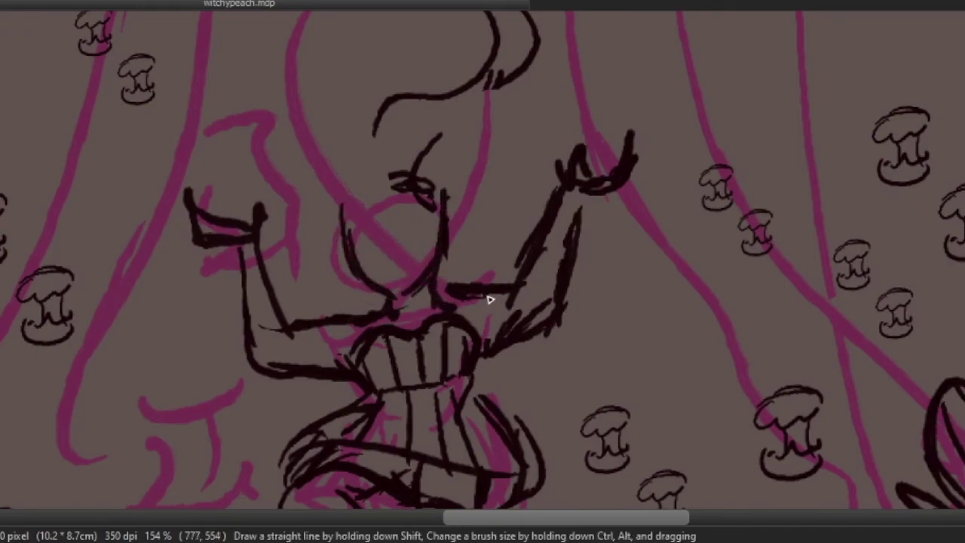
Step: Draw a nose, slanted eyes and brows, and pointed ears on the dancing figure's head
{"action": "left_click_drag", "start_coordinate": [480, 274], "coordinate": [572, 207]}
{"action": "left_click_drag", "start_coordinate": [573, 207], "coordinate": [784, 245]}
{"action": "left_click_drag", "start_coordinate": [784, 245], "coordinate": [874, 290]}
{"action": "left_click_drag", "start_coordinate": [713, 284], "coordinate": [701, 326]}
{"action": "left_click_drag", "start_coordinate": [715, 285], "coordinate": [731, 337]}
{"action": "key", "text": "ctrl+z"}
{"action": "key", "text": "ctrl+z"}
{"action": "mouse_move", "coordinate": [723, 297]}
{"action": "left_mouse_down"}
{"action": "mouse_move", "coordinate": [713, 335]}
{"action": "mouse_move", "coordinate": [743, 340]}
{"action": "mouse_move", "coordinate": [732, 330]}
{"action": "left_mouse_up"}
{"action": "key", "text": "ctrl+z"}
{"action": "key", "text": "ctrl+z"}
{"action": "mouse_move", "coordinate": [772, 250]}
{"action": "left_mouse_down"}
{"action": "mouse_move", "coordinate": [749, 292]}
{"action": "mouse_move", "coordinate": [662, 275]}
{"action": "mouse_move", "coordinate": [685, 302]}
{"action": "left_mouse_up"}
{"action": "left_click_drag", "start_coordinate": [670, 261], "coordinate": [699, 278]}
{"action": "left_click_drag", "start_coordinate": [741, 270], "coordinate": [765, 236]}
{"action": "scroll", "coordinate": [819, 265], "scroll_direction": "down", "scroll_amount": 1}
{"action": "mouse_move", "coordinate": [819, 265]}
{"action": "left_mouse_down"}
{"action": "mouse_move", "coordinate": [746, 286]}
{"action": "mouse_move", "coordinate": [752, 304]}
{"action": "left_mouse_up"}
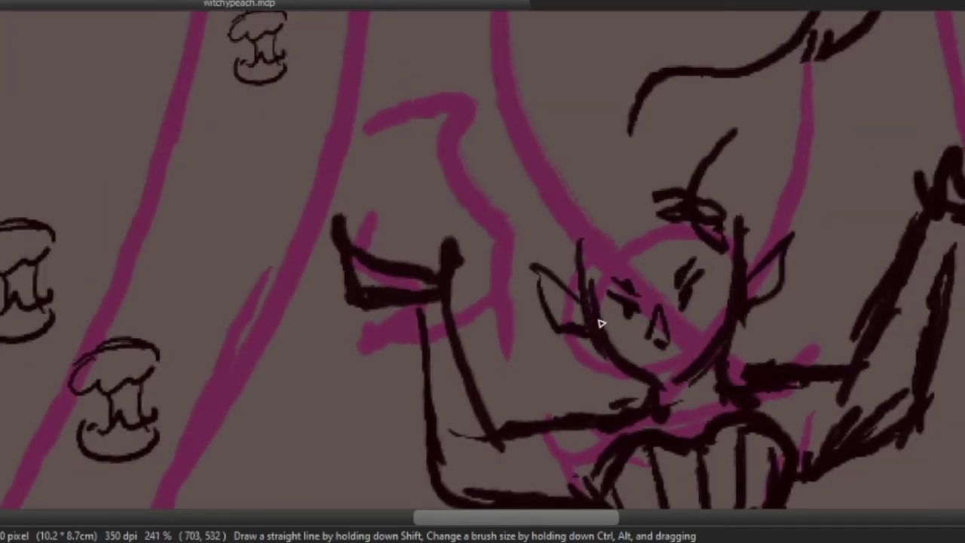
Step: Draw the dancing figure's hair band and the ponytail strands rising from it
{"action": "scroll", "coordinate": [601, 322], "scroll_direction": "down", "scroll_amount": 1}
{"action": "left_click_drag", "start_coordinate": [562, 339], "coordinate": [520, 285]}
{"action": "mouse_move", "coordinate": [456, 254]}
{"action": "left_mouse_down"}
{"action": "mouse_move", "coordinate": [517, 238]}
{"action": "mouse_move", "coordinate": [499, 242]}
{"action": "left_mouse_up"}
{"action": "left_click_drag", "start_coordinate": [463, 262], "coordinate": [502, 270]}
{"action": "left_click_drag", "start_coordinate": [495, 180], "coordinate": [464, 211]}
{"action": "left_click_drag", "start_coordinate": [604, 143], "coordinate": [520, 225]}
{"action": "mouse_move", "coordinate": [461, 277]}
{"action": "left_mouse_down"}
{"action": "mouse_move", "coordinate": [424, 343]}
{"action": "mouse_move", "coordinate": [425, 330]}
{"action": "left_mouse_up"}
{"action": "key", "text": "ctrl+z"}
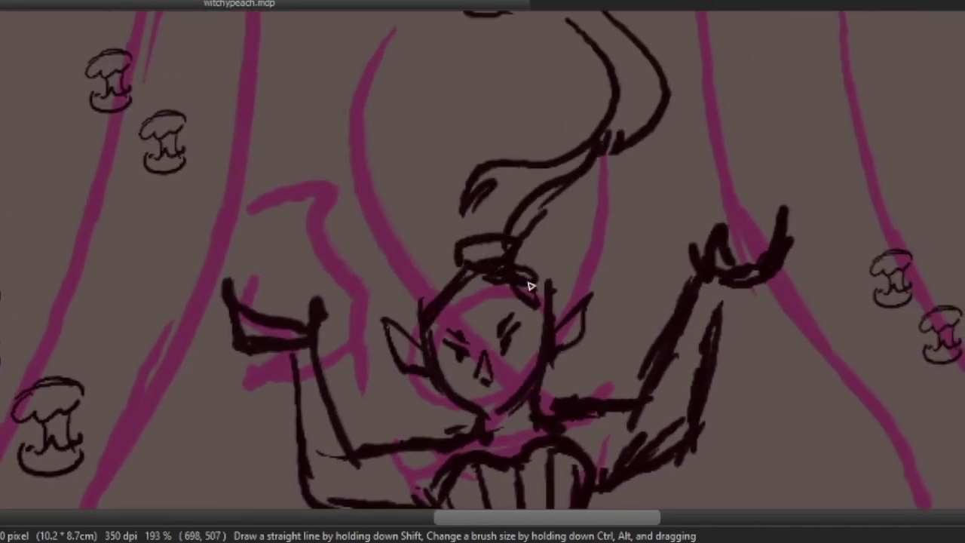
Step: Rework the top of the dancing figure's head into a rounded hair outline with a hairline parted at the centre
{"action": "left_click_drag", "start_coordinate": [532, 284], "coordinate": [555, 300]}
{"action": "left_click_drag", "start_coordinate": [457, 260], "coordinate": [418, 305]}
{"action": "left_click_drag", "start_coordinate": [517, 261], "coordinate": [554, 287]}
{"action": "mouse_move", "coordinate": [445, 278]}
{"action": "left_mouse_down"}
{"action": "mouse_move", "coordinate": [419, 329]}
{"action": "mouse_move", "coordinate": [526, 276]}
{"action": "mouse_move", "coordinate": [491, 242]}
{"action": "mouse_move", "coordinate": [517, 238]}
{"action": "left_mouse_up"}
{"action": "key", "text": "e"}
{"action": "key", "text": "b"}
{"action": "left_click_drag", "start_coordinate": [465, 265], "coordinate": [517, 240]}
{"action": "mouse_move", "coordinate": [427, 332]}
{"action": "left_mouse_down"}
{"action": "mouse_move", "coordinate": [454, 280]}
{"action": "mouse_move", "coordinate": [429, 318]}
{"action": "left_mouse_up"}
{"action": "left_click_drag", "start_coordinate": [518, 271], "coordinate": [548, 288]}
{"action": "left_click_drag", "start_coordinate": [466, 280], "coordinate": [428, 327]}
{"action": "mouse_move", "coordinate": [482, 271]}
{"action": "left_mouse_down"}
{"action": "mouse_move", "coordinate": [561, 302]}
{"action": "mouse_move", "coordinate": [541, 305]}
{"action": "left_mouse_up"}
{"action": "key", "text": "ctrl+z"}
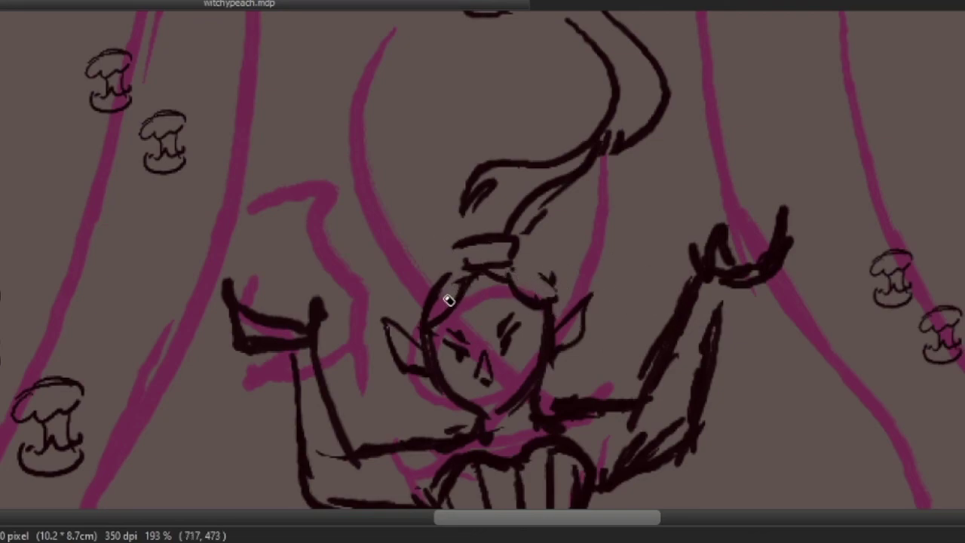
{"action": "mouse_move", "coordinate": [549, 298]}
{"action": "left_mouse_down"}
{"action": "mouse_move", "coordinate": [507, 267]}
{"action": "mouse_move", "coordinate": [419, 310]}
{"action": "left_mouse_up"}
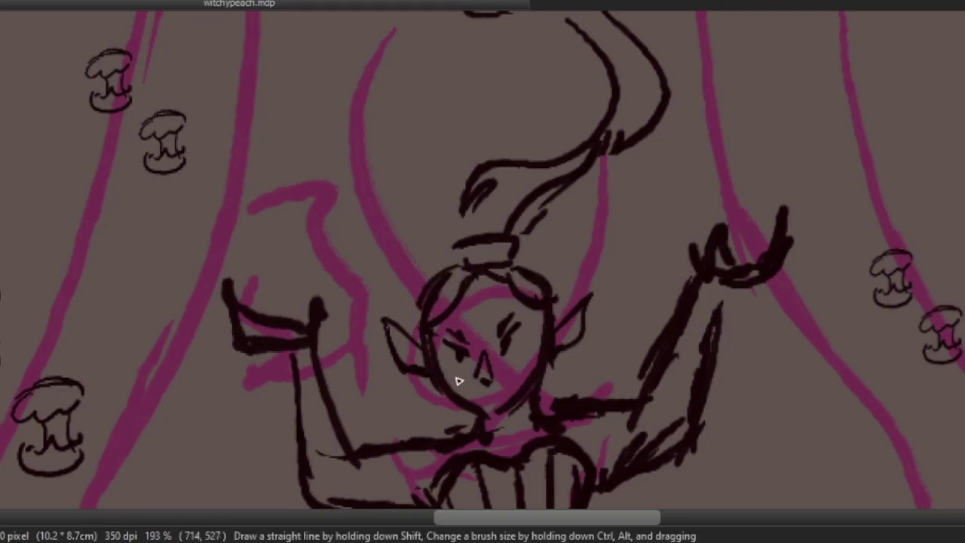
Step: Add a small smiling mouth to the dancing figure's face and bands around the ankles
{"action": "left_click_drag", "start_coordinate": [474, 386], "coordinate": [434, 377]}
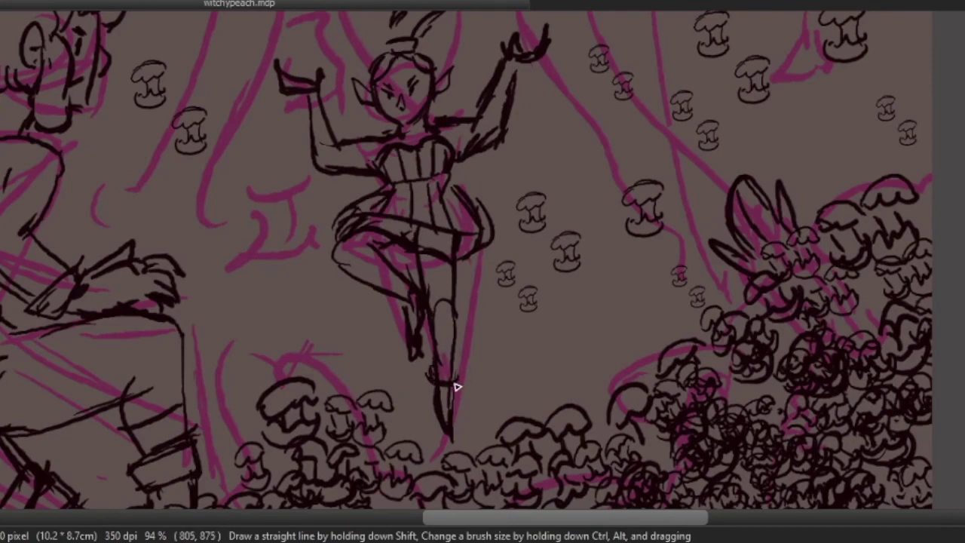
{"action": "scroll", "coordinate": [398, 305], "scroll_direction": "up", "scroll_amount": 2}
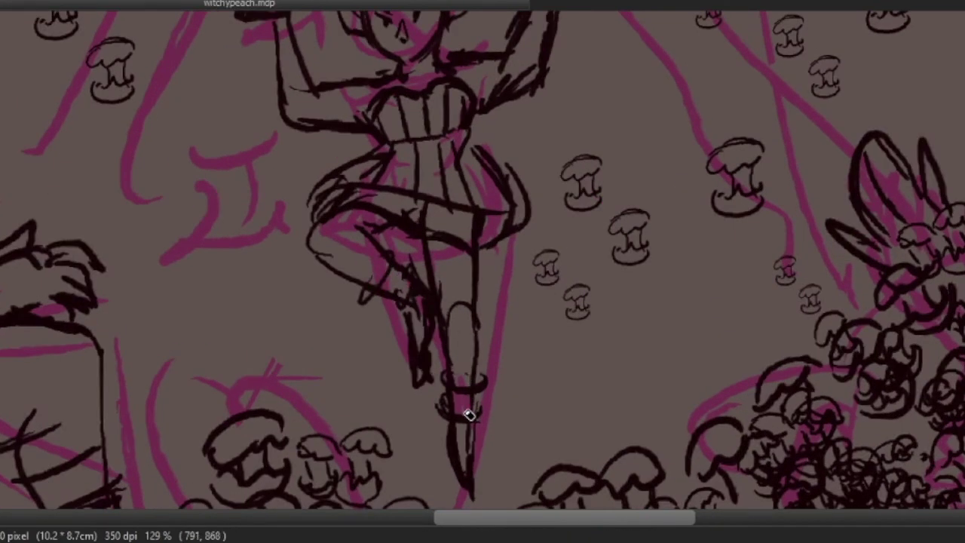
{"action": "scroll", "coordinate": [532, 367], "scroll_direction": "down", "scroll_amount": 1}
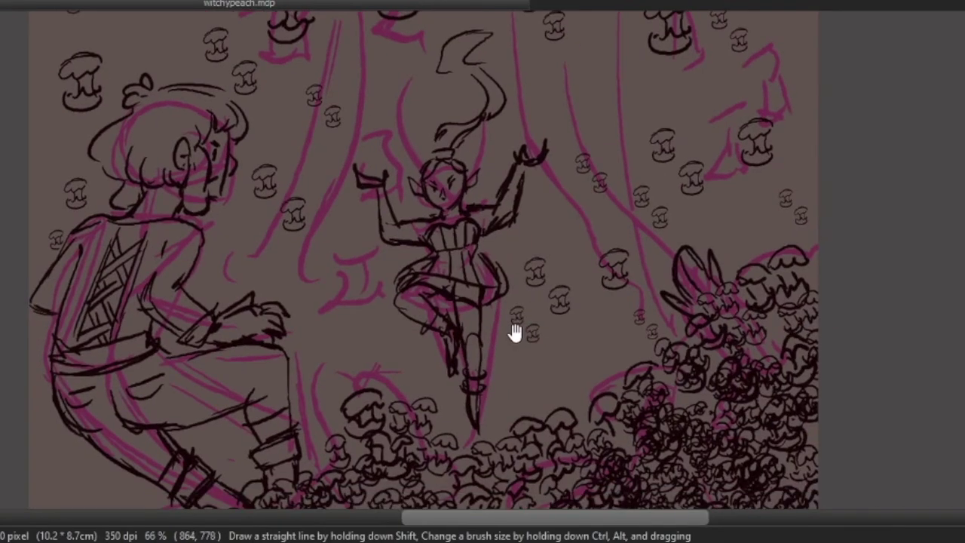
{"action": "scroll", "coordinate": [420, 310], "scroll_direction": "up", "scroll_amount": 3}
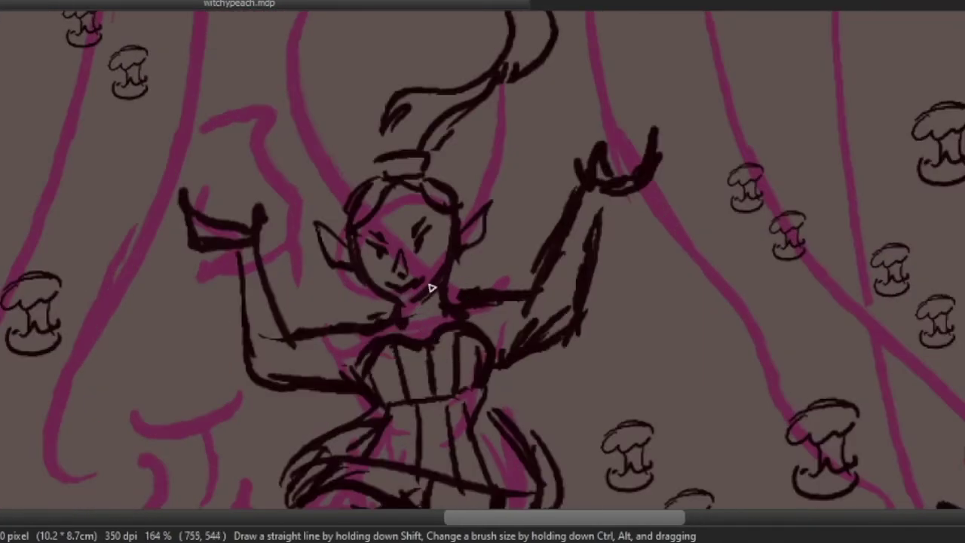
{"action": "scroll", "coordinate": [482, 263], "scroll_direction": "down", "scroll_amount": 4}
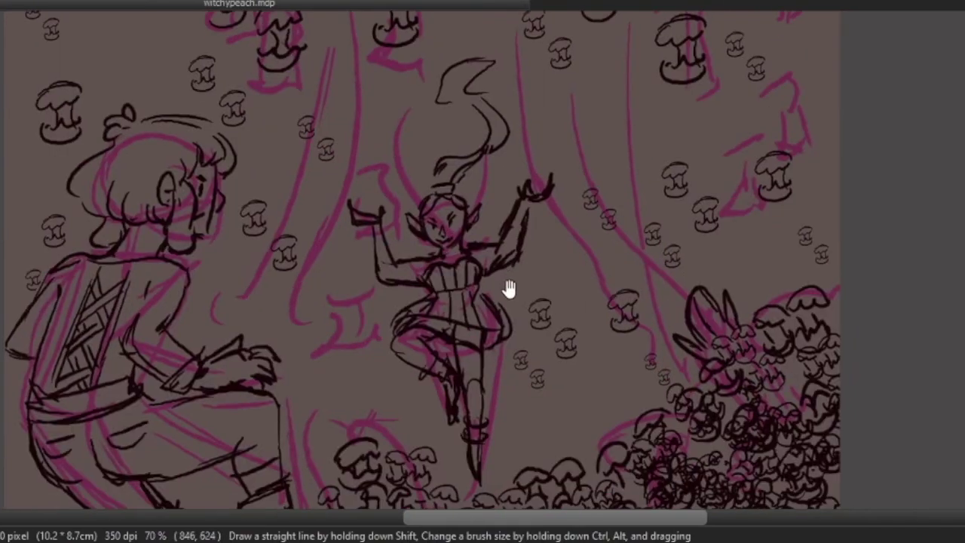
Step: Extend the dancing figure's ponytail with a second contour and a pointed, curled tip
{"action": "scroll", "coordinate": [475, 184], "scroll_direction": "up", "scroll_amount": 2}
{"action": "mouse_move", "coordinate": [435, 178]}
{"action": "left_mouse_down"}
{"action": "mouse_move", "coordinate": [456, 172]}
{"action": "mouse_move", "coordinate": [503, 117]}
{"action": "left_mouse_up"}
{"action": "mouse_move", "coordinate": [516, 99]}
{"action": "left_mouse_down"}
{"action": "mouse_move", "coordinate": [469, 160]}
{"action": "mouse_move", "coordinate": [455, 250]}
{"action": "left_mouse_up"}
{"action": "left_click_drag", "start_coordinate": [446, 243], "coordinate": [418, 284]}
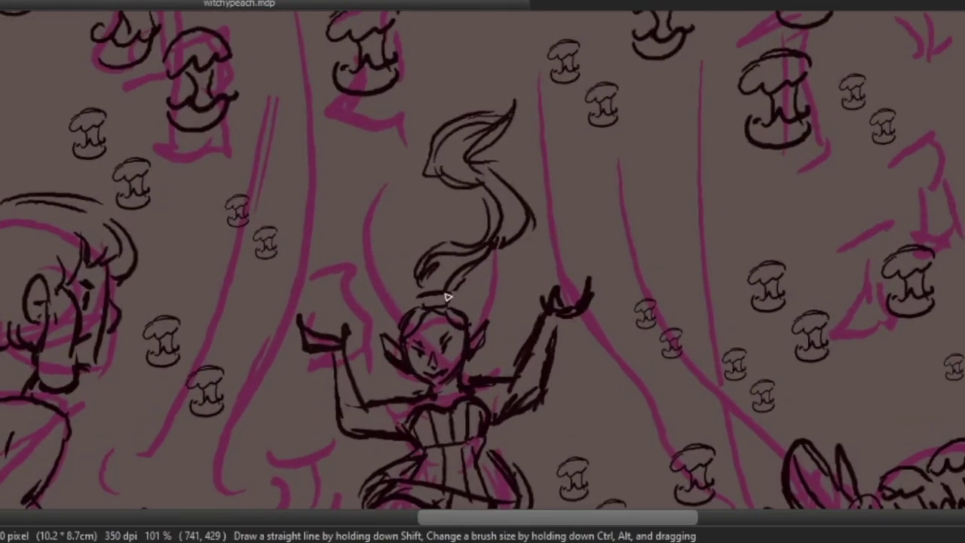
Step: Draw a fruit core floating above each of the dancing figure's raised hands
{"action": "scroll", "coordinate": [511, 315], "scroll_direction": "down", "scroll_amount": 4}
{"action": "left_click_drag", "start_coordinate": [534, 368], "coordinate": [535, 313]}
{"action": "scroll", "coordinate": [453, 287], "scroll_direction": "up", "scroll_amount": 5}
{"action": "mouse_move", "coordinate": [307, 251]}
{"action": "left_mouse_down"}
{"action": "mouse_move", "coordinate": [315, 297]}
{"action": "mouse_move", "coordinate": [345, 284]}
{"action": "mouse_move", "coordinate": [295, 226]}
{"action": "mouse_move", "coordinate": [315, 259]}
{"action": "mouse_move", "coordinate": [341, 255]}
{"action": "left_mouse_up"}
{"action": "mouse_move", "coordinate": [285, 228]}
{"action": "left_mouse_down"}
{"action": "mouse_move", "coordinate": [325, 246]}
{"action": "mouse_move", "coordinate": [351, 210]}
{"action": "left_mouse_up"}
{"action": "left_click_drag", "start_coordinate": [283, 229], "coordinate": [355, 235]}
{"action": "left_click_drag", "start_coordinate": [564, 255], "coordinate": [439, 275]}
{"action": "mouse_move", "coordinate": [563, 227]}
{"action": "left_mouse_down"}
{"action": "mouse_move", "coordinate": [575, 210]}
{"action": "mouse_move", "coordinate": [622, 216]}
{"action": "mouse_move", "coordinate": [639, 249]}
{"action": "left_mouse_up"}
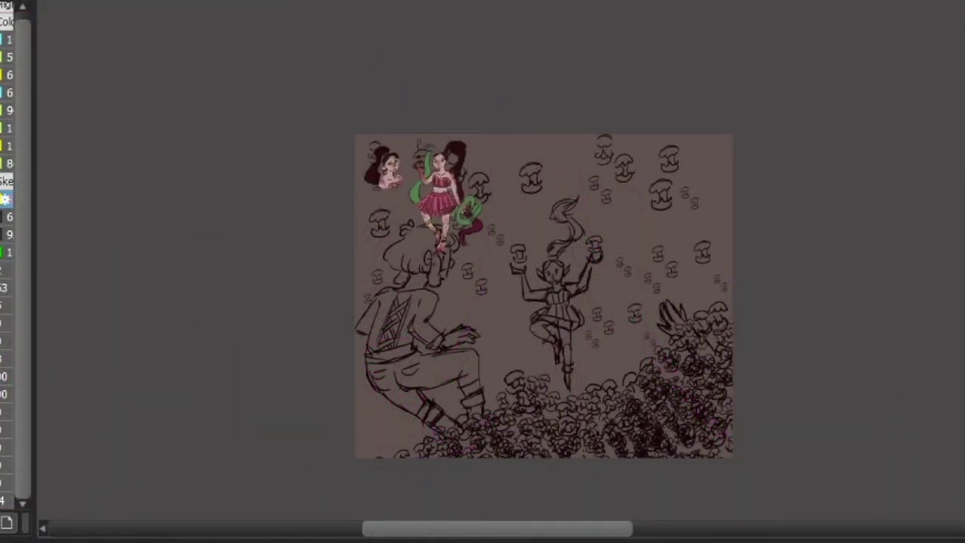
Step: Check the coloured character reference and paint the whole pile of fruit cores dark red beneath the linework
{"action": "scroll", "coordinate": [684, 333], "scroll_direction": "up", "scroll_amount": 5}
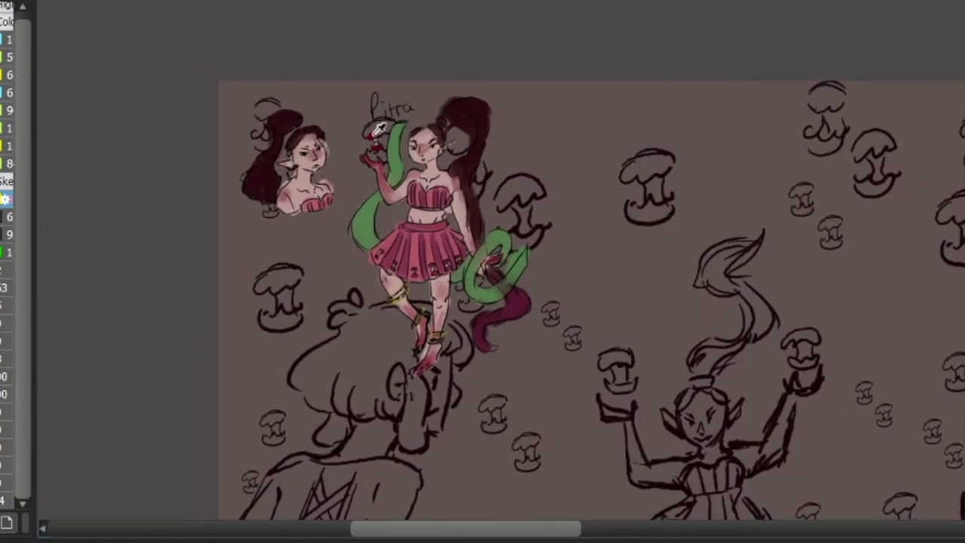
{"action": "scroll", "coordinate": [714, 373], "scroll_direction": "down", "scroll_amount": 5}
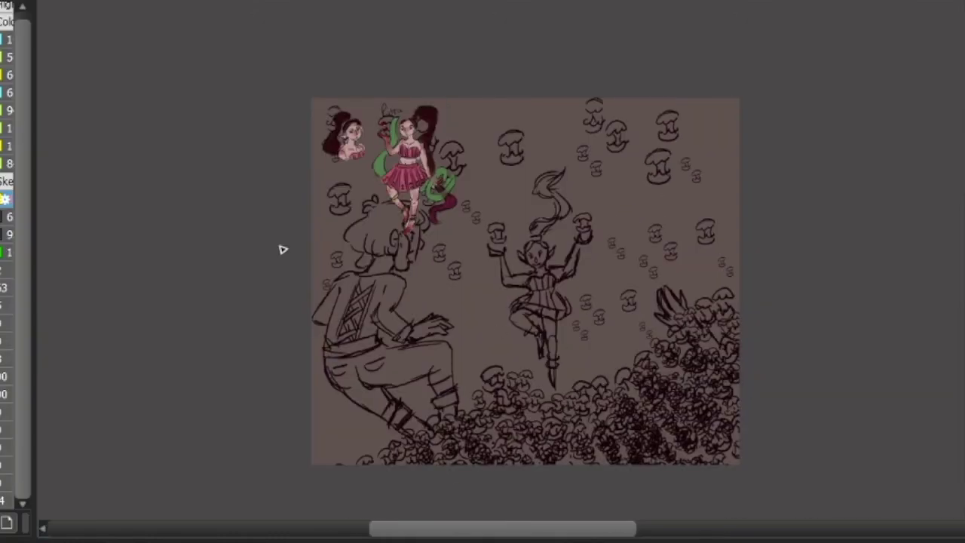
{"action": "key", "text": "Tab"}
{"action": "left_click_drag", "start_coordinate": [779, 475], "coordinate": [716, 460]}
{"action": "scroll", "coordinate": [736, 447], "scroll_direction": "down", "scroll_amount": 1}
{"action": "mouse_move", "coordinate": [739, 389]}
{"action": "left_mouse_down"}
{"action": "mouse_move", "coordinate": [694, 456]}
{"action": "mouse_move", "coordinate": [607, 435]}
{"action": "mouse_move", "coordinate": [430, 454]}
{"action": "left_mouse_up"}
{"action": "key", "text": "ctrl+z"}
{"action": "key", "text": "Tab"}
{"action": "scroll", "coordinate": [430, 455], "scroll_direction": "up", "scroll_amount": 2}
{"action": "mouse_move", "coordinate": [321, 470]}
{"action": "left_mouse_down"}
{"action": "mouse_move", "coordinate": [220, 462]}
{"action": "mouse_move", "coordinate": [366, 430]}
{"action": "mouse_move", "coordinate": [424, 392]}
{"action": "mouse_move", "coordinate": [477, 396]}
{"action": "mouse_move", "coordinate": [488, 366]}
{"action": "mouse_move", "coordinate": [470, 344]}
{"action": "mouse_move", "coordinate": [443, 340]}
{"action": "mouse_move", "coordinate": [523, 384]}
{"action": "mouse_move", "coordinate": [596, 367]}
{"action": "left_mouse_up"}
{"action": "mouse_move", "coordinate": [596, 358]}
{"action": "left_mouse_down"}
{"action": "mouse_move", "coordinate": [672, 370]}
{"action": "mouse_move", "coordinate": [627, 336]}
{"action": "mouse_move", "coordinate": [653, 331]}
{"action": "mouse_move", "coordinate": [684, 368]}
{"action": "mouse_move", "coordinate": [732, 337]}
{"action": "mouse_move", "coordinate": [690, 342]}
{"action": "mouse_move", "coordinate": [662, 312]}
{"action": "mouse_move", "coordinate": [706, 301]}
{"action": "mouse_move", "coordinate": [698, 333]}
{"action": "mouse_move", "coordinate": [736, 332]}
{"action": "mouse_move", "coordinate": [681, 300]}
{"action": "mouse_move", "coordinate": [740, 257]}
{"action": "mouse_move", "coordinate": [749, 314]}
{"action": "mouse_move", "coordinate": [792, 320]}
{"action": "mouse_move", "coordinate": [788, 270]}
{"action": "mouse_move", "coordinate": [748, 259]}
{"action": "mouse_move", "coordinate": [780, 221]}
{"action": "mouse_move", "coordinate": [788, 240]}
{"action": "mouse_move", "coordinate": [727, 250]}
{"action": "mouse_move", "coordinate": [704, 270]}
{"action": "mouse_move", "coordinate": [768, 339]}
{"action": "left_mouse_up"}
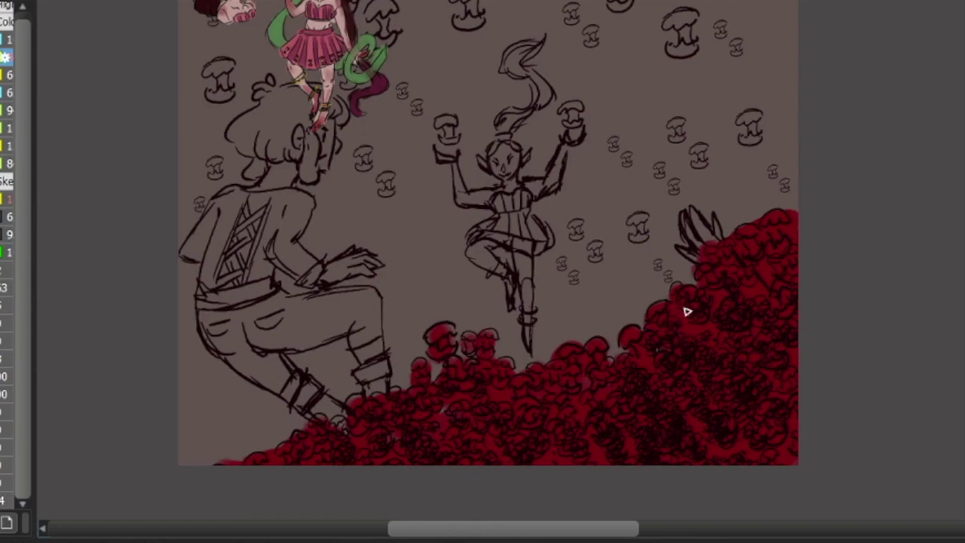
{"action": "left_click_drag", "start_coordinate": [539, 377], "coordinate": [601, 379]}
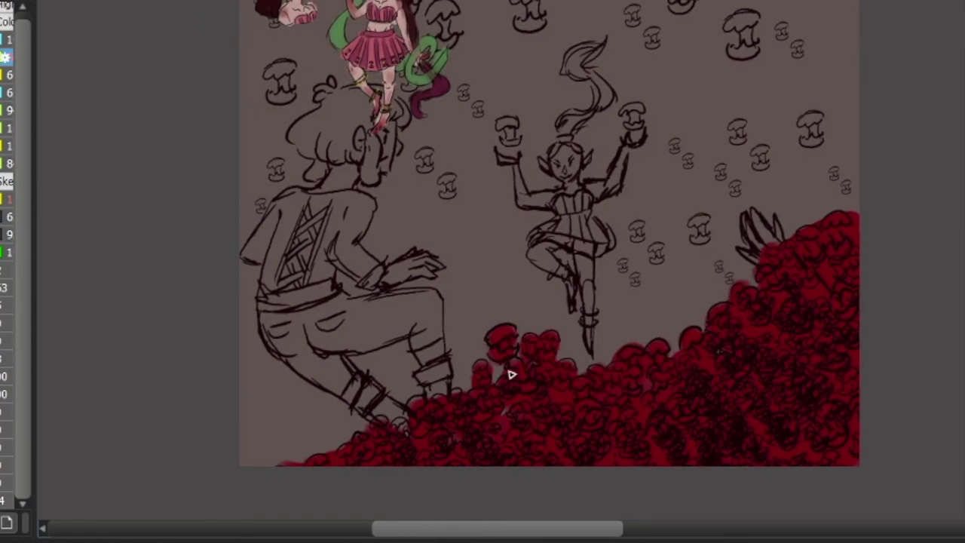
{"action": "scroll", "coordinate": [511, 374], "scroll_direction": "down", "scroll_amount": 2}
{"action": "scroll", "coordinate": [511, 375], "scroll_direction": "left", "scroll_amount": 2}
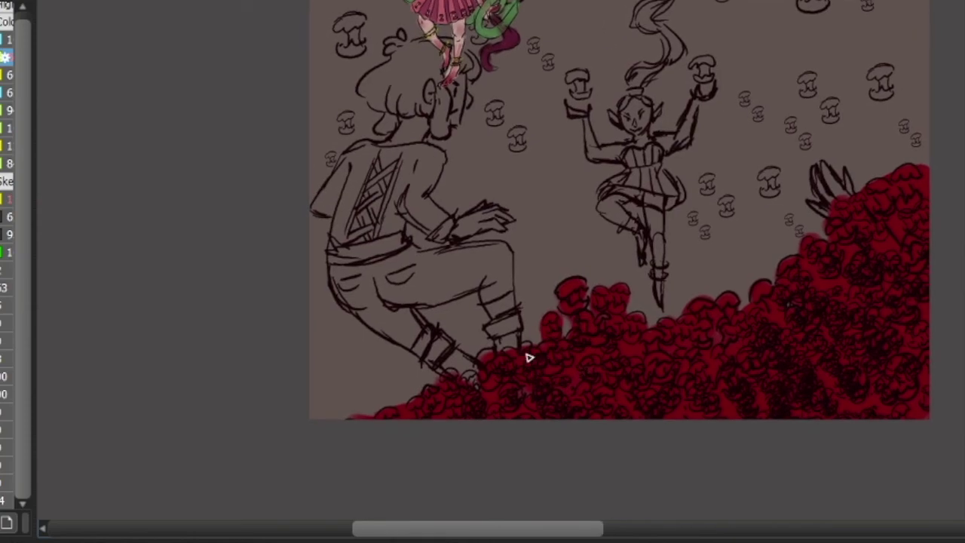
Step: Paint the two fruit cores above the dancing figure's hands dark red
{"action": "scroll", "coordinate": [503, 364], "scroll_direction": "down", "scroll_amount": 1}
{"action": "scroll", "coordinate": [503, 364], "scroll_direction": "left", "scroll_amount": 1}
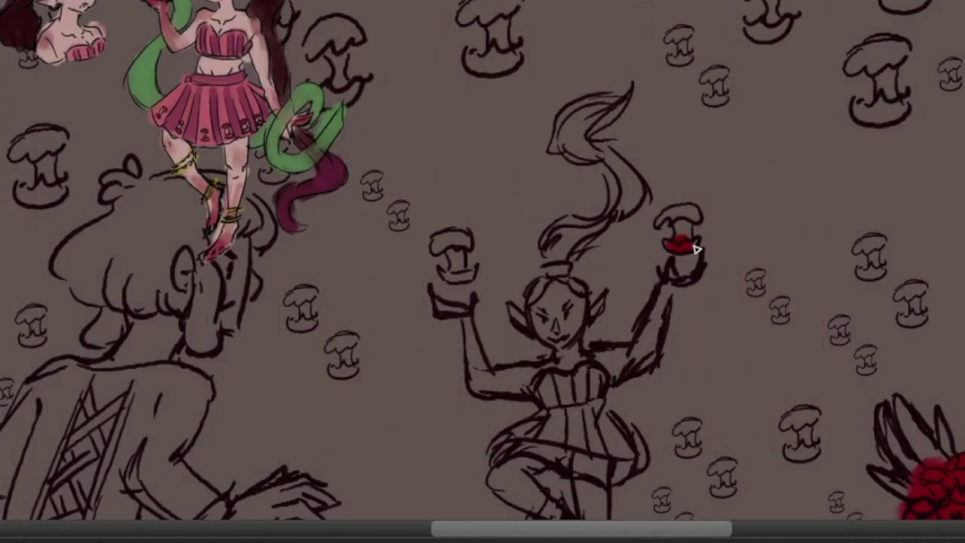
{"action": "left_click_drag", "start_coordinate": [679, 224], "coordinate": [693, 217]}
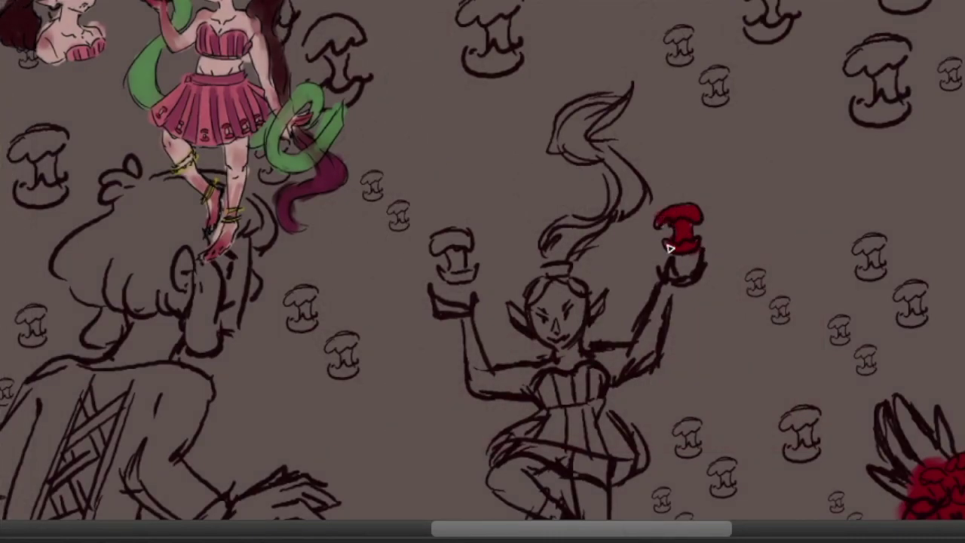
{"action": "mouse_move", "coordinate": [435, 246]}
{"action": "left_mouse_down"}
{"action": "mouse_move", "coordinate": [456, 245]}
{"action": "mouse_move", "coordinate": [455, 278]}
{"action": "mouse_move", "coordinate": [432, 255]}
{"action": "left_mouse_up"}
{"action": "mouse_move", "coordinate": [432, 254]}
{"action": "left_mouse_down"}
{"action": "mouse_move", "coordinate": [510, 241]}
{"action": "mouse_move", "coordinate": [417, 183]}
{"action": "left_mouse_up"}
Step: Paint the small floating cores between the dancing figure and the pile dark red
{"action": "left_click_drag", "start_coordinate": [574, 342], "coordinate": [604, 344]}
{"action": "mouse_move", "coordinate": [581, 336]}
{"action": "left_mouse_down"}
{"action": "mouse_move", "coordinate": [588, 347]}
{"action": "mouse_move", "coordinate": [561, 312]}
{"action": "left_mouse_up"}
{"action": "mouse_move", "coordinate": [590, 249]}
{"action": "left_mouse_down"}
{"action": "mouse_move", "coordinate": [586, 263]}
{"action": "mouse_move", "coordinate": [627, 309]}
{"action": "left_mouse_up"}
{"action": "mouse_move", "coordinate": [692, 230]}
{"action": "left_mouse_down"}
{"action": "mouse_move", "coordinate": [702, 233]}
{"action": "mouse_move", "coordinate": [703, 267]}
{"action": "mouse_move", "coordinate": [717, 270]}
{"action": "left_mouse_up"}
{"action": "left_click_drag", "start_coordinate": [755, 330], "coordinate": [752, 345]}
{"action": "scroll", "coordinate": [738, 275], "scroll_direction": "up", "scroll_amount": 2}
{"action": "scroll", "coordinate": [738, 275], "scroll_direction": "right", "scroll_amount": 1}
{"action": "left_click_drag", "start_coordinate": [711, 259], "coordinate": [720, 277]}
{"action": "left_click_drag", "start_coordinate": [686, 226], "coordinate": [700, 223]}
{"action": "left_click_drag", "start_coordinate": [629, 202], "coordinate": [631, 224]}
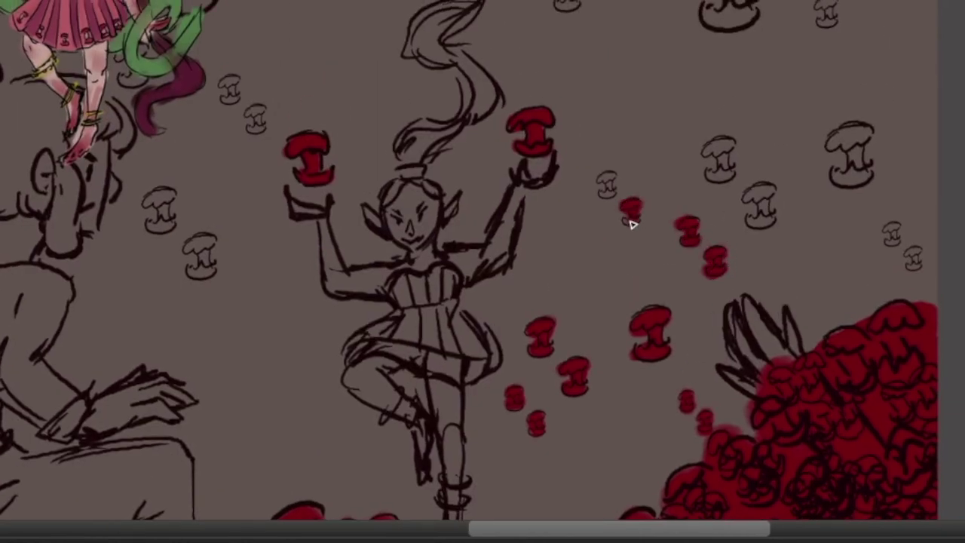
{"action": "left_click_drag", "start_coordinate": [612, 187], "coordinate": [608, 198]}
Step: Paint the remaining floating cores across the canvas dark red
{"action": "scroll", "coordinate": [609, 198], "scroll_direction": "down", "scroll_amount": 2}
{"action": "mouse_move", "coordinate": [661, 233]}
{"action": "left_mouse_down"}
{"action": "mouse_move", "coordinate": [657, 256]}
{"action": "mouse_move", "coordinate": [701, 288]}
{"action": "left_mouse_up"}
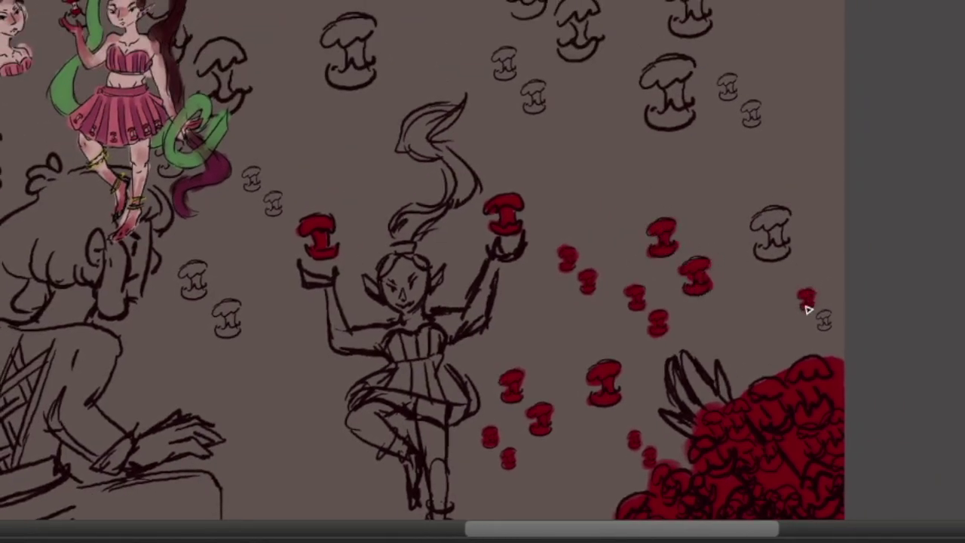
{"action": "mouse_move", "coordinate": [762, 251]}
{"action": "left_mouse_down"}
{"action": "mouse_move", "coordinate": [787, 253]}
{"action": "mouse_move", "coordinate": [763, 225]}
{"action": "mouse_move", "coordinate": [779, 223]}
{"action": "left_mouse_up"}
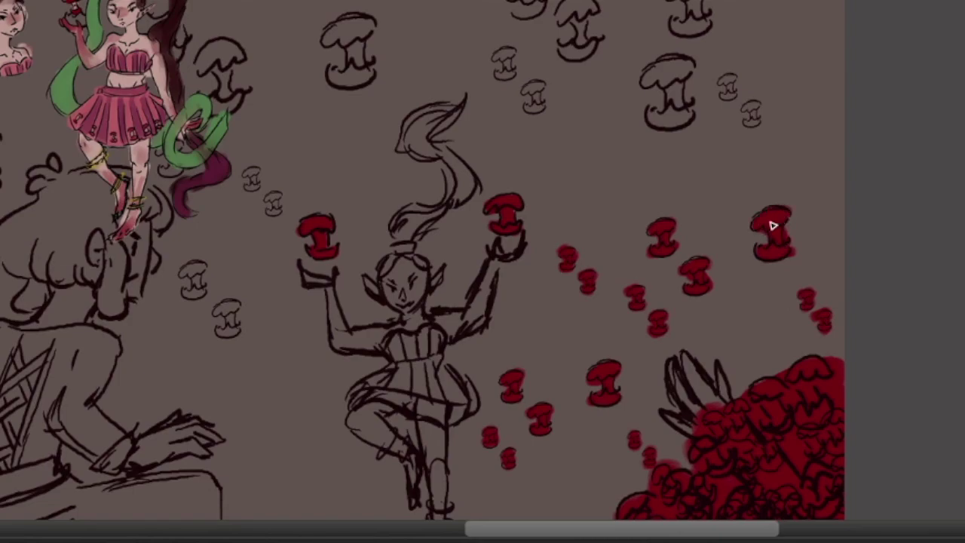
{"action": "scroll", "coordinate": [779, 223], "scroll_direction": "down", "scroll_amount": 2}
{"action": "left_click_drag", "start_coordinate": [710, 153], "coordinate": [694, 271]}
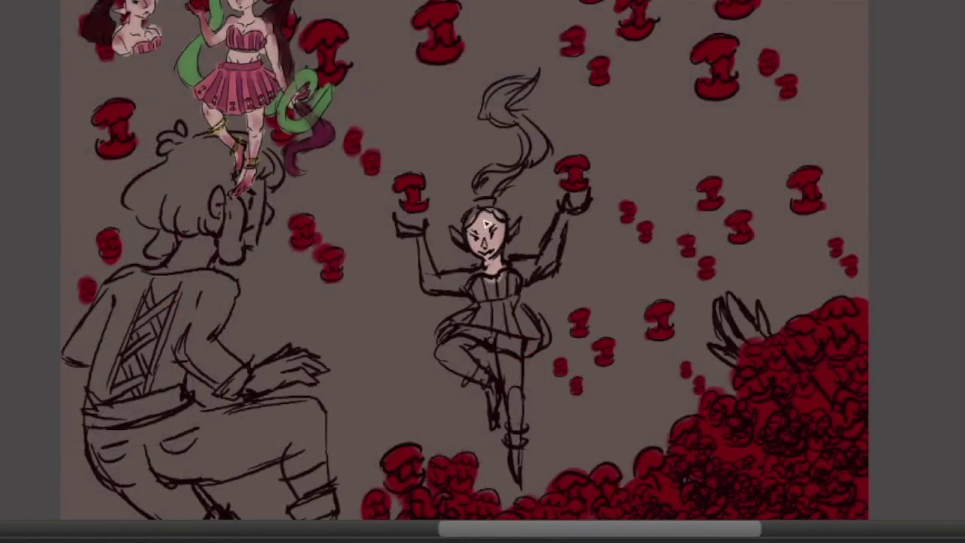
Step: Paint the dancing figure's face, arms and legs in a pale pink skin tone
{"action": "mouse_move", "coordinate": [512, 270]}
{"action": "left_mouse_down"}
{"action": "mouse_move", "coordinate": [542, 266]}
{"action": "mouse_move", "coordinate": [525, 278]}
{"action": "mouse_move", "coordinate": [565, 224]}
{"action": "left_mouse_up"}
{"action": "mouse_move", "coordinate": [407, 235]}
{"action": "left_mouse_down"}
{"action": "mouse_move", "coordinate": [428, 259]}
{"action": "mouse_move", "coordinate": [431, 294]}
{"action": "mouse_move", "coordinate": [470, 283]}
{"action": "left_mouse_up"}
{"action": "mouse_move", "coordinate": [471, 344]}
{"action": "left_mouse_down"}
{"action": "mouse_move", "coordinate": [449, 353]}
{"action": "mouse_move", "coordinate": [495, 413]}
{"action": "left_mouse_up"}
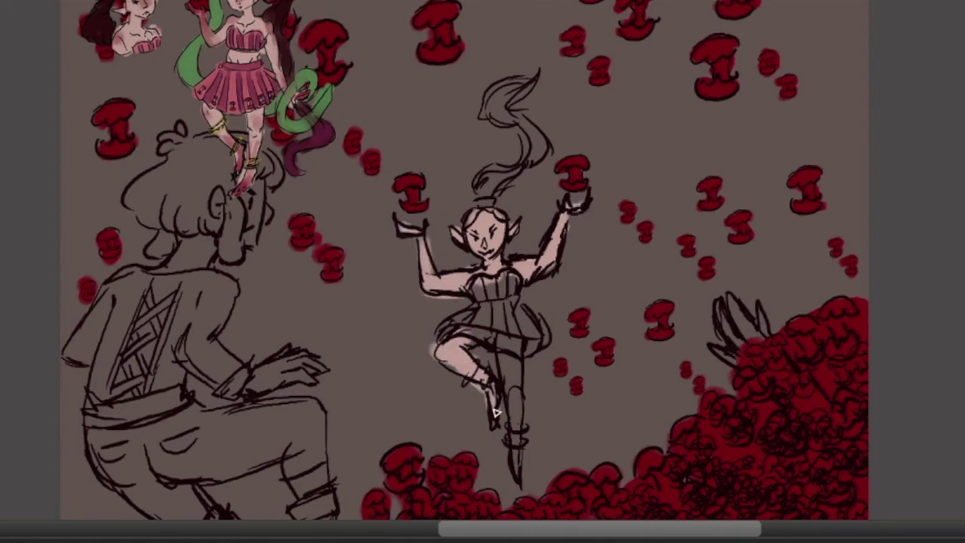
{"action": "mouse_move", "coordinate": [455, 368]}
{"action": "left_mouse_down"}
{"action": "mouse_move", "coordinate": [512, 345]}
{"action": "mouse_move", "coordinate": [520, 473]}
{"action": "mouse_move", "coordinate": [530, 468]}
{"action": "left_mouse_up"}
Step: Erase the skin colour spilling outside the linework of the dancing figure's legs, feet and arms
{"action": "scroll", "coordinate": [530, 469], "scroll_direction": "down", "scroll_amount": 3}
{"action": "scroll", "coordinate": [518, 384], "scroll_direction": "up", "scroll_amount": 4}
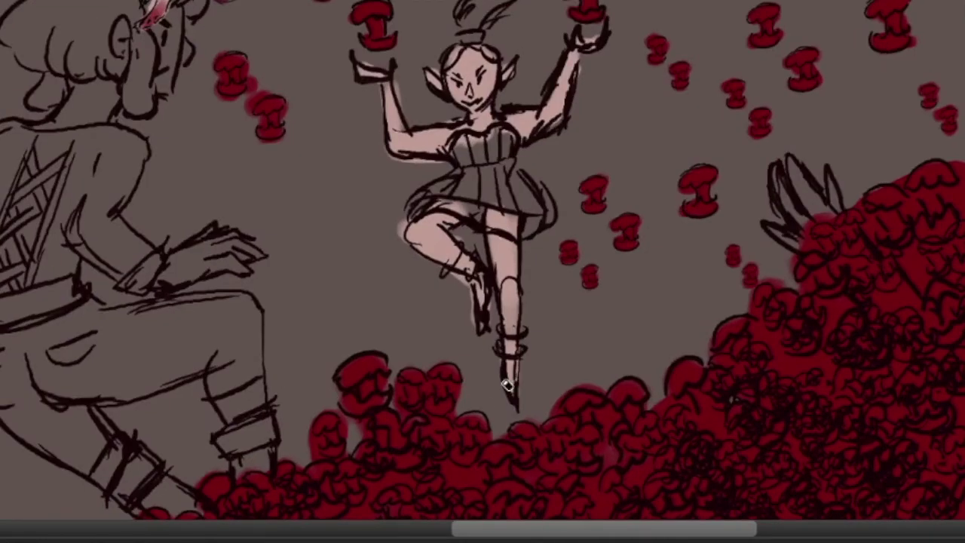
{"action": "left_click_drag", "start_coordinate": [472, 317], "coordinate": [468, 291]}
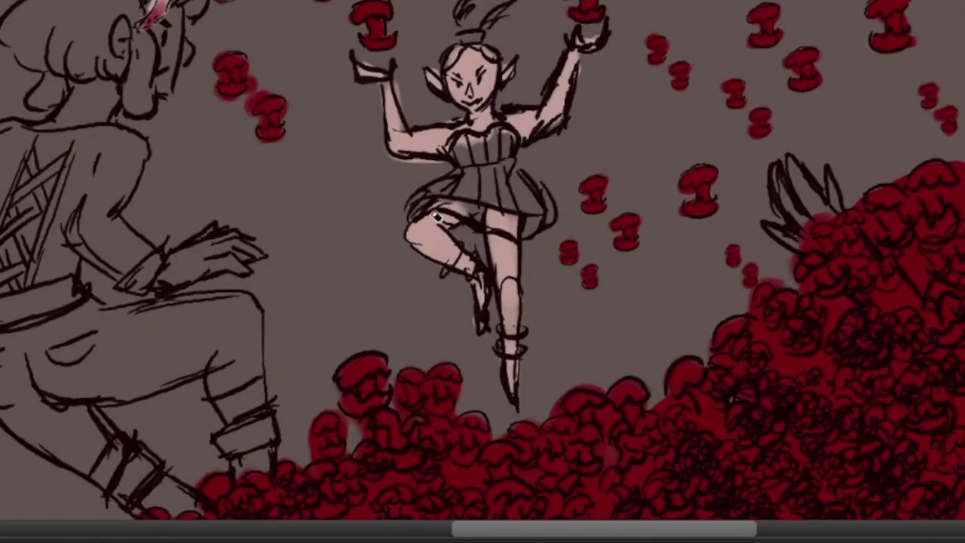
{"action": "left_click_drag", "start_coordinate": [510, 340], "coordinate": [514, 291]}
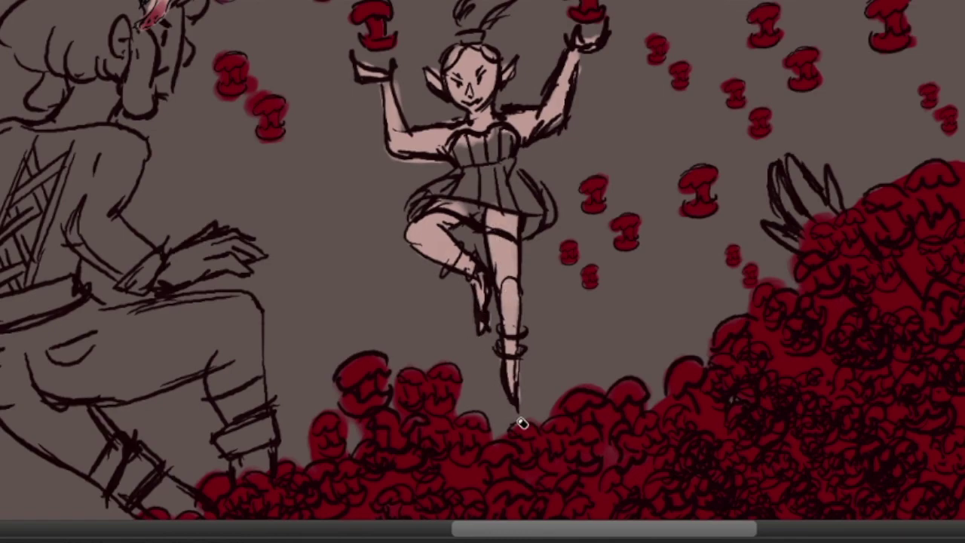
{"action": "scroll", "coordinate": [551, 269], "scroll_direction": "up", "scroll_amount": 3}
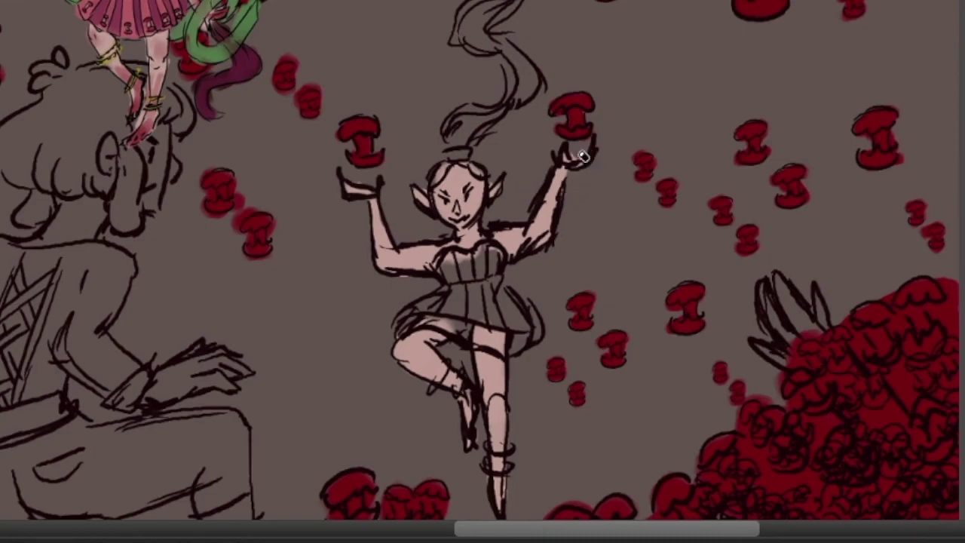
Step: Paint the dancing figure's skirt and bodice pink to match the reference outfit
{"action": "scroll", "coordinate": [594, 213], "scroll_direction": "down", "scroll_amount": 5}
{"action": "scroll", "coordinate": [407, 269], "scroll_direction": "up", "scroll_amount": 4}
{"action": "left_click_drag", "start_coordinate": [471, 388], "coordinate": [316, 159]}
{"action": "mouse_move", "coordinate": [483, 310]}
{"action": "left_mouse_down"}
{"action": "mouse_move", "coordinate": [443, 324]}
{"action": "mouse_move", "coordinate": [529, 331]}
{"action": "mouse_move", "coordinate": [543, 318]}
{"action": "left_mouse_up"}
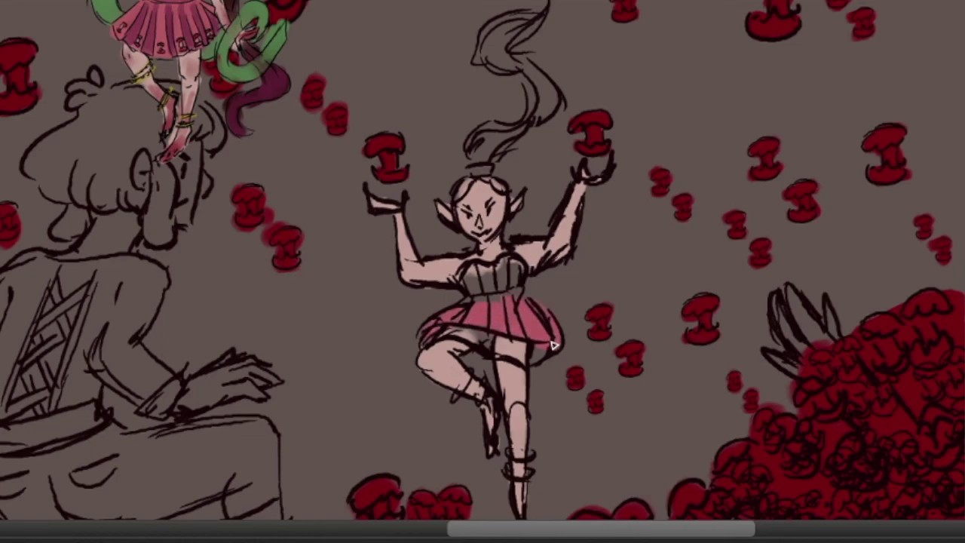
{"action": "mouse_move", "coordinate": [475, 309]}
{"action": "left_mouse_down"}
{"action": "mouse_move", "coordinate": [479, 276]}
{"action": "mouse_move", "coordinate": [509, 270]}
{"action": "left_mouse_up"}
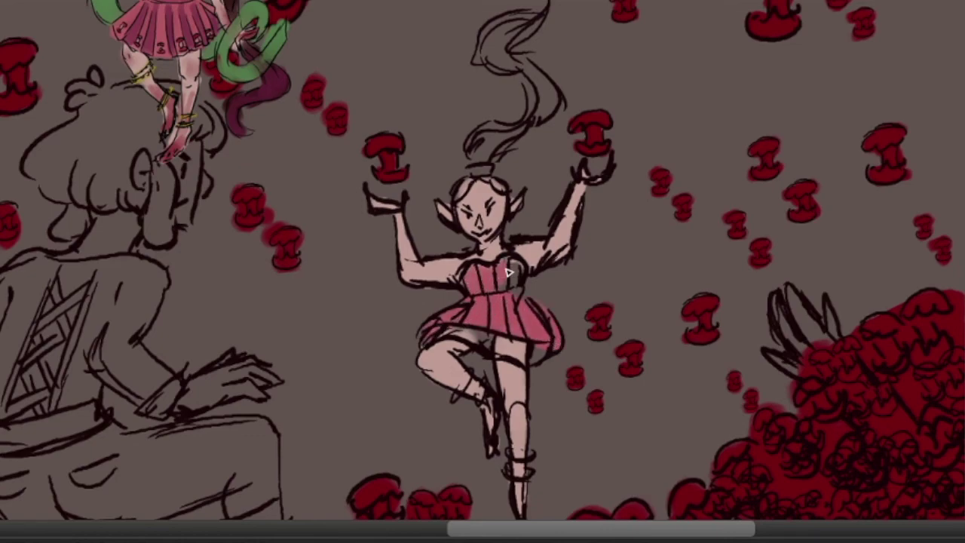
{"action": "scroll", "coordinate": [520, 325], "scroll_direction": "down", "scroll_amount": 3}
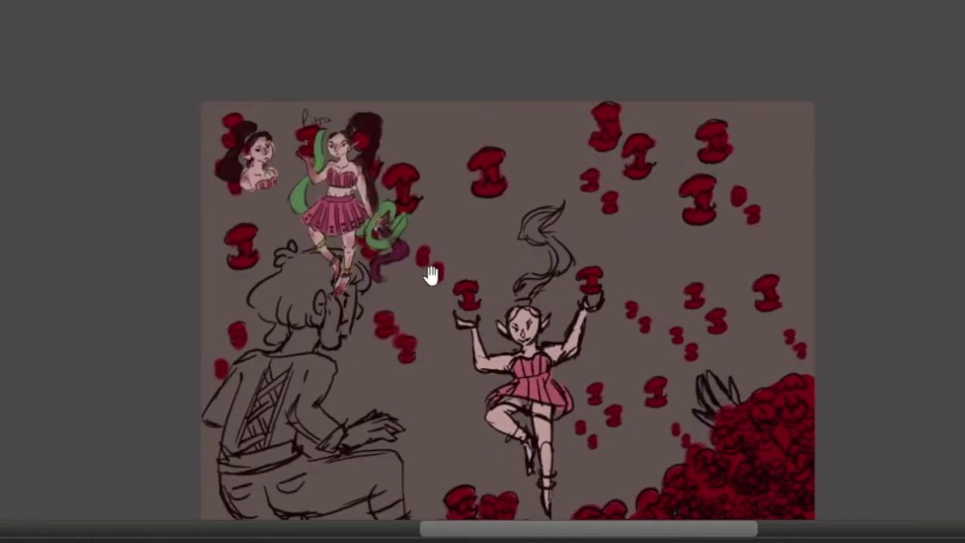
{"action": "scroll", "coordinate": [506, 360], "scroll_direction": "up", "scroll_amount": 3}
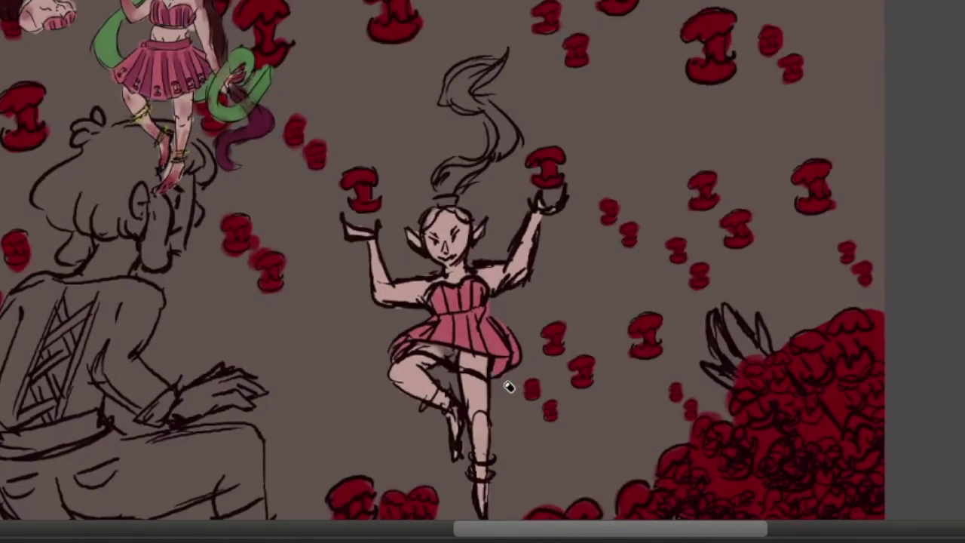
Step: Paint the underside of the dancing figure's skirt plum and shade the bodice and skirt pleats with the same colour
{"action": "scroll", "coordinate": [513, 350], "scroll_direction": "down", "scroll_amount": 2}
{"action": "scroll", "coordinate": [315, 196], "scroll_direction": "up", "scroll_amount": 3}
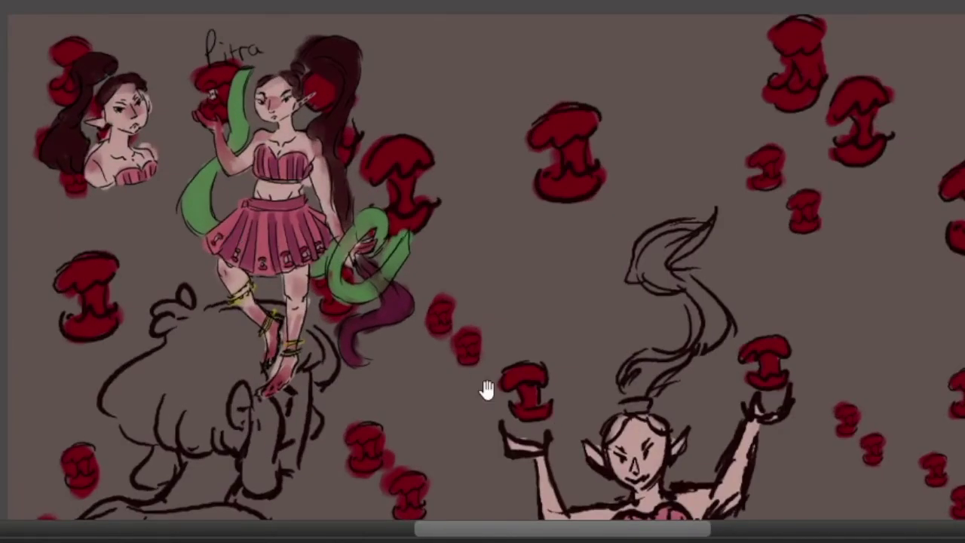
{"action": "left_click_drag", "start_coordinate": [487, 391], "coordinate": [325, 132]}
{"action": "scroll", "coordinate": [473, 315], "scroll_direction": "up", "scroll_amount": 2}
{"action": "mouse_move", "coordinate": [498, 359]}
{"action": "left_mouse_down"}
{"action": "mouse_move", "coordinate": [530, 368]}
{"action": "mouse_move", "coordinate": [537, 385]}
{"action": "left_mouse_up"}
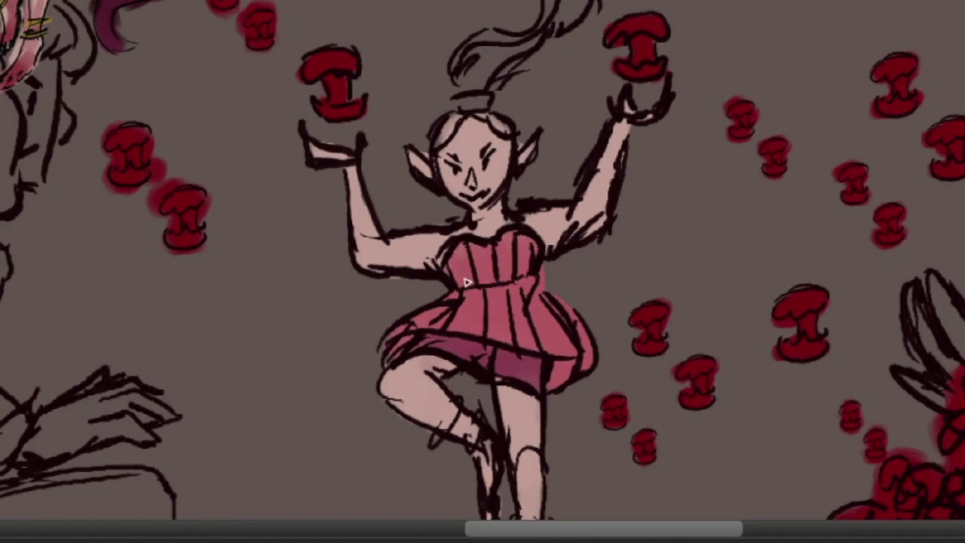
{"action": "mouse_move", "coordinate": [467, 283]}
{"action": "left_mouse_down"}
{"action": "mouse_move", "coordinate": [465, 321]}
{"action": "mouse_move", "coordinate": [469, 274]}
{"action": "mouse_move", "coordinate": [514, 291]}
{"action": "mouse_move", "coordinate": [527, 332]}
{"action": "left_mouse_up"}
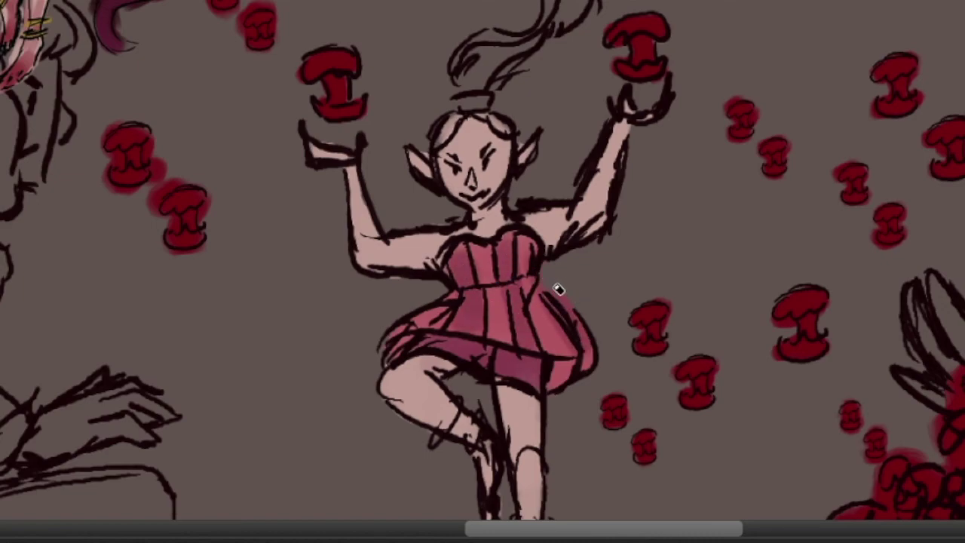
{"action": "scroll", "coordinate": [605, 351], "scroll_direction": "down", "scroll_amount": 3}
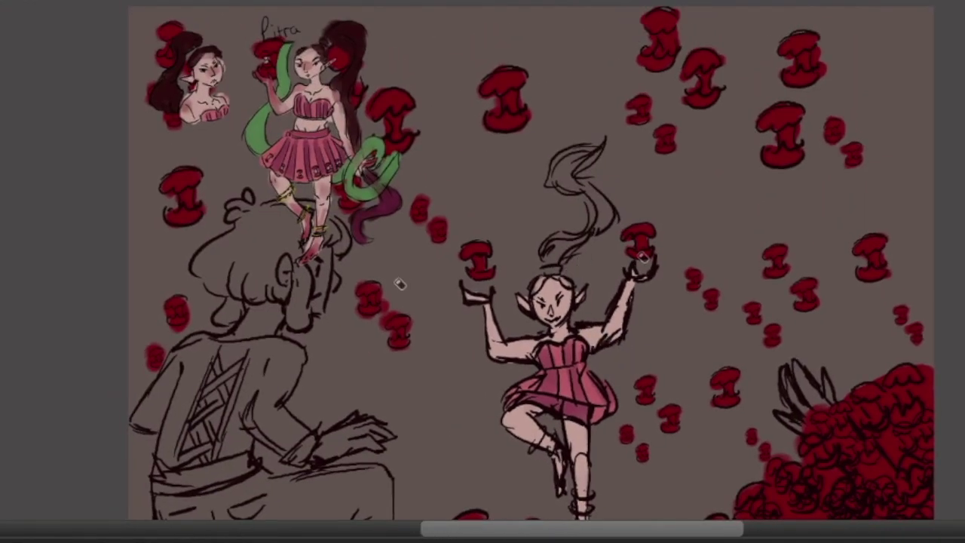
Step: Sample yellow gold from the character reference and paint the bands around the dancing figure's raised leg and standing ankle
{"action": "scroll", "coordinate": [400, 276], "scroll_direction": "up", "scroll_amount": 4}
{"action": "scroll", "coordinate": [392, 281], "scroll_direction": "up", "scroll_amount": 2}
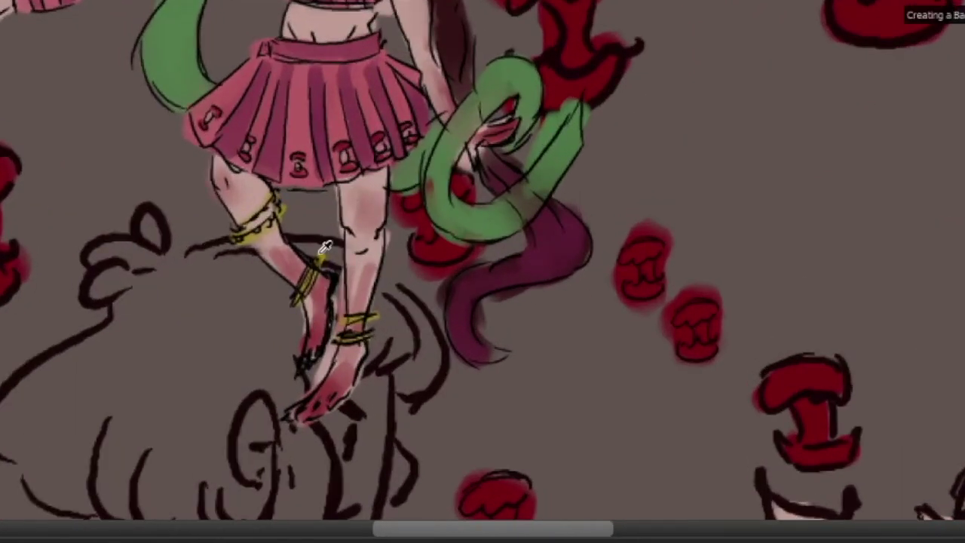
{"action": "scroll", "coordinate": [595, 369], "scroll_direction": "down", "scroll_amount": 3}
{"action": "scroll", "coordinate": [603, 377], "scroll_direction": "up", "scroll_amount": 4}
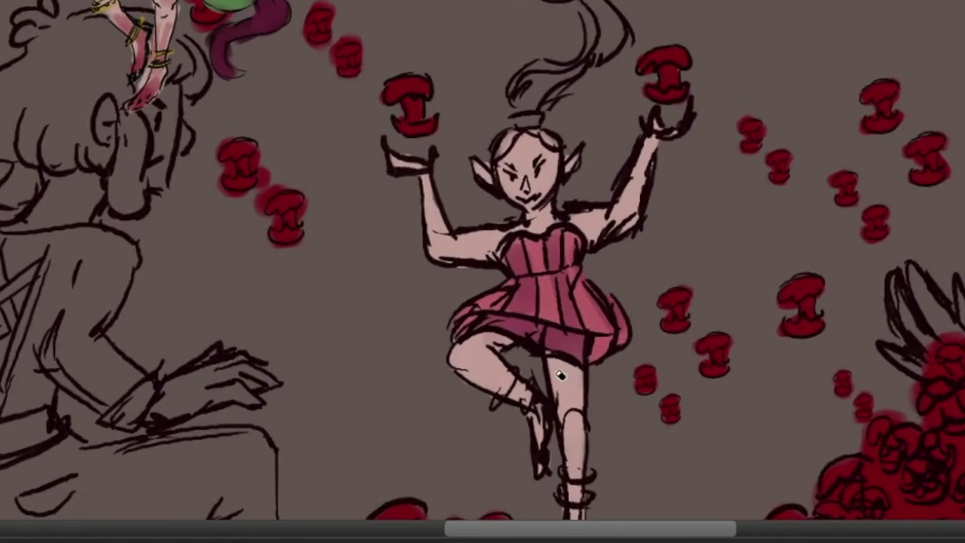
{"action": "scroll", "coordinate": [561, 392], "scroll_direction": "up", "scroll_amount": 1}
{"action": "left_click_drag", "start_coordinate": [406, 288], "coordinate": [543, 495]}
{"action": "left_click_drag", "start_coordinate": [356, 134], "coordinate": [497, 406]}
{"action": "scroll", "coordinate": [367, 380], "scroll_direction": "up", "scroll_amount": 3}
{"action": "scroll", "coordinate": [482, 344], "scroll_direction": "down", "scroll_amount": 4}
{"action": "scroll", "coordinate": [502, 387], "scroll_direction": "up", "scroll_amount": 4}
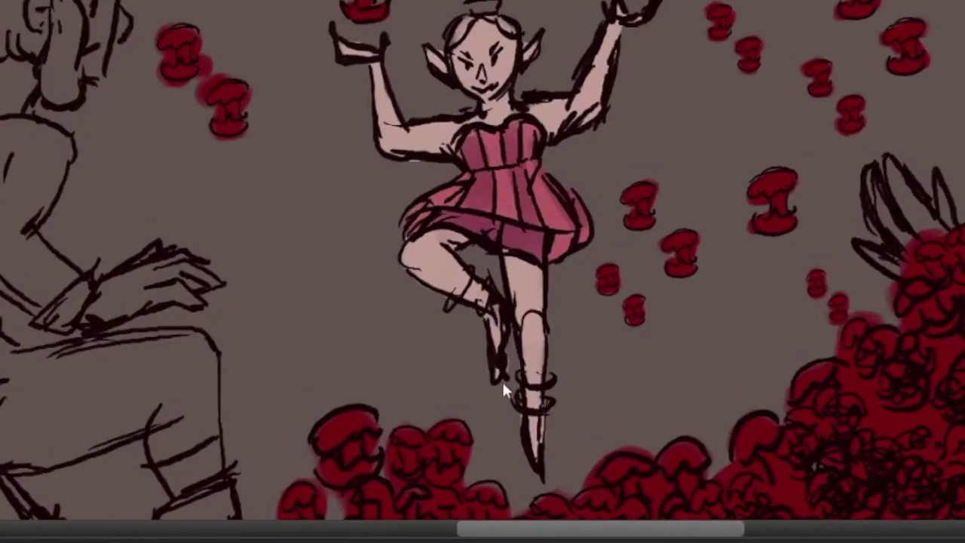
{"action": "mouse_move", "coordinate": [443, 308]}
{"action": "left_mouse_down"}
{"action": "mouse_move", "coordinate": [474, 262]}
{"action": "mouse_move", "coordinate": [481, 318]}
{"action": "left_mouse_up"}
{"action": "mouse_move", "coordinate": [544, 400]}
{"action": "left_mouse_down"}
{"action": "mouse_move", "coordinate": [517, 383]}
{"action": "mouse_move", "coordinate": [549, 370]}
{"action": "left_mouse_up"}
{"action": "mouse_move", "coordinate": [546, 407]}
{"action": "left_mouse_down"}
{"action": "mouse_move", "coordinate": [522, 422]}
{"action": "mouse_move", "coordinate": [527, 430]}
{"action": "mouse_move", "coordinate": [525, 400]}
{"action": "left_mouse_up"}
Step: Paint the dancing figure's feet deep red and add reddish blush to the shins, raised thigh, arms and face
{"action": "scroll", "coordinate": [519, 419], "scroll_direction": "down", "scroll_amount": 2}
{"action": "scroll", "coordinate": [527, 371], "scroll_direction": "up", "scroll_amount": 2}
{"action": "left_click_drag", "start_coordinate": [524, 375], "coordinate": [527, 385]}
{"action": "mouse_move", "coordinate": [523, 312]}
{"action": "left_mouse_down"}
{"action": "mouse_move", "coordinate": [528, 351]}
{"action": "mouse_move", "coordinate": [523, 300]}
{"action": "left_mouse_up"}
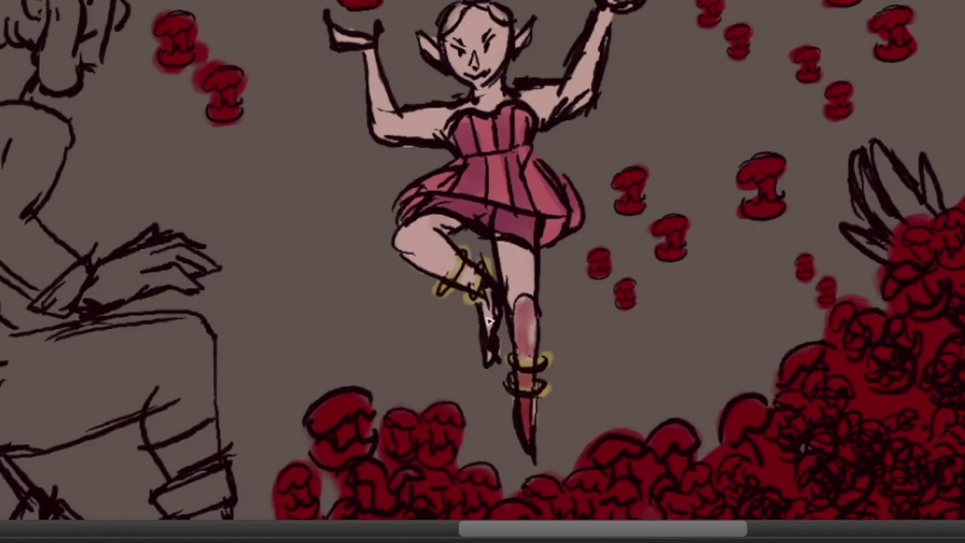
{"action": "left_click_drag", "start_coordinate": [491, 348], "coordinate": [489, 313]}
{"action": "mouse_move", "coordinate": [475, 277]}
{"action": "left_mouse_down"}
{"action": "mouse_move", "coordinate": [398, 244]}
{"action": "mouse_move", "coordinate": [416, 244]}
{"action": "mouse_move", "coordinate": [414, 233]}
{"action": "mouse_move", "coordinate": [434, 268]}
{"action": "left_mouse_up"}
{"action": "mouse_move", "coordinate": [526, 320]}
{"action": "left_mouse_down"}
{"action": "mouse_move", "coordinate": [525, 307]}
{"action": "mouse_move", "coordinate": [535, 306]}
{"action": "left_mouse_up"}
{"action": "scroll", "coordinate": [535, 306], "scroll_direction": "down", "scroll_amount": 2}
{"action": "left_click_drag", "start_coordinate": [535, 197], "coordinate": [548, 332]}
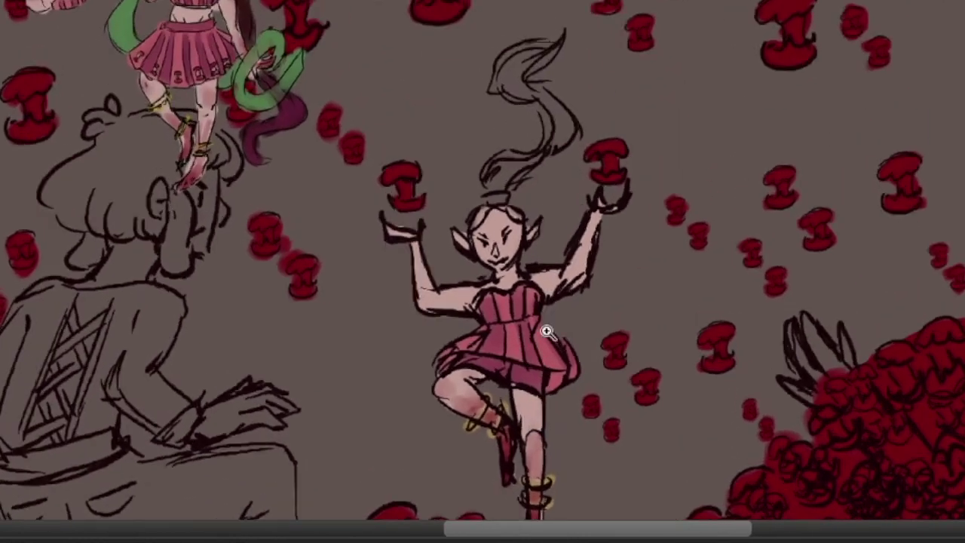
{"action": "scroll", "coordinate": [565, 309], "scroll_direction": "up", "scroll_amount": 1}
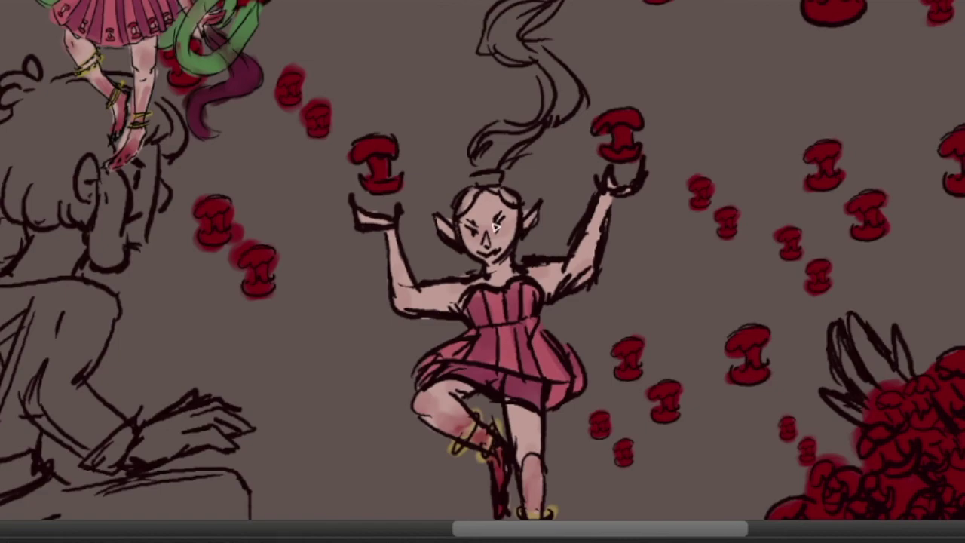
{"action": "scroll", "coordinate": [475, 225], "scroll_direction": "up", "scroll_amount": 2}
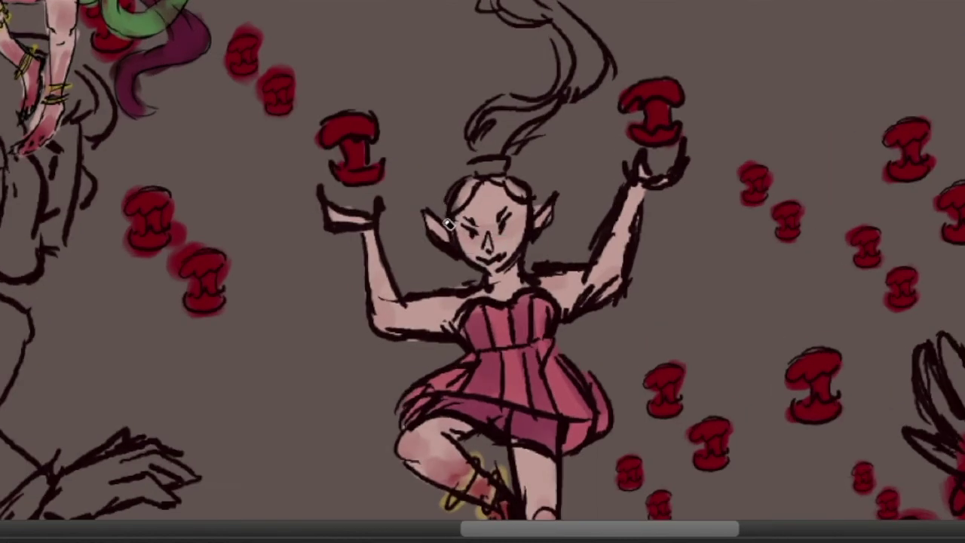
Step: Sample the dark maroon-brown hair colour from the reference and fill the dancing figure's hairline, topknot and flowing ponytail
{"action": "scroll", "coordinate": [495, 218], "scroll_direction": "down", "scroll_amount": 3}
{"action": "scroll", "coordinate": [515, 367], "scroll_direction": "up", "scroll_amount": 1}
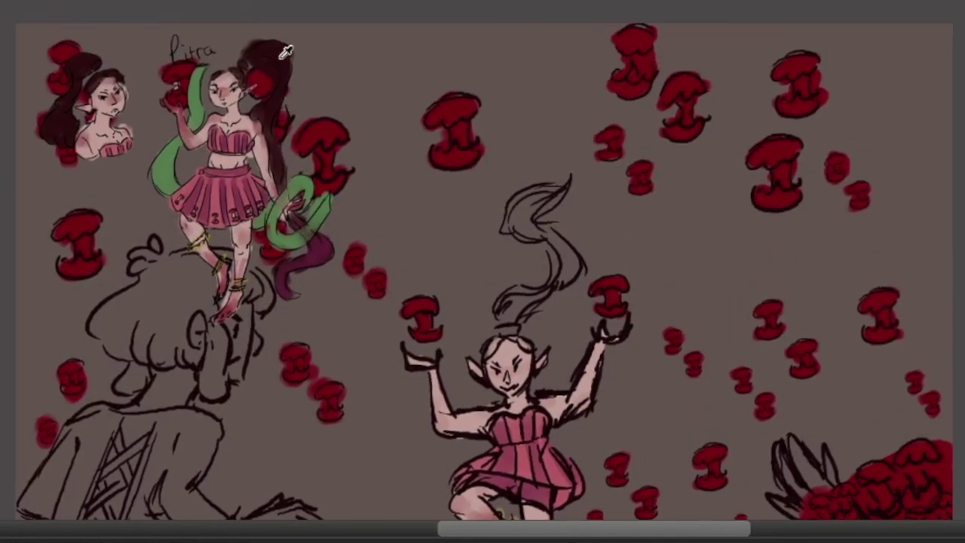
{"action": "left_click_drag", "start_coordinate": [515, 367], "coordinate": [444, 264]}
{"action": "scroll", "coordinate": [474, 308], "scroll_direction": "up", "scroll_amount": 2}
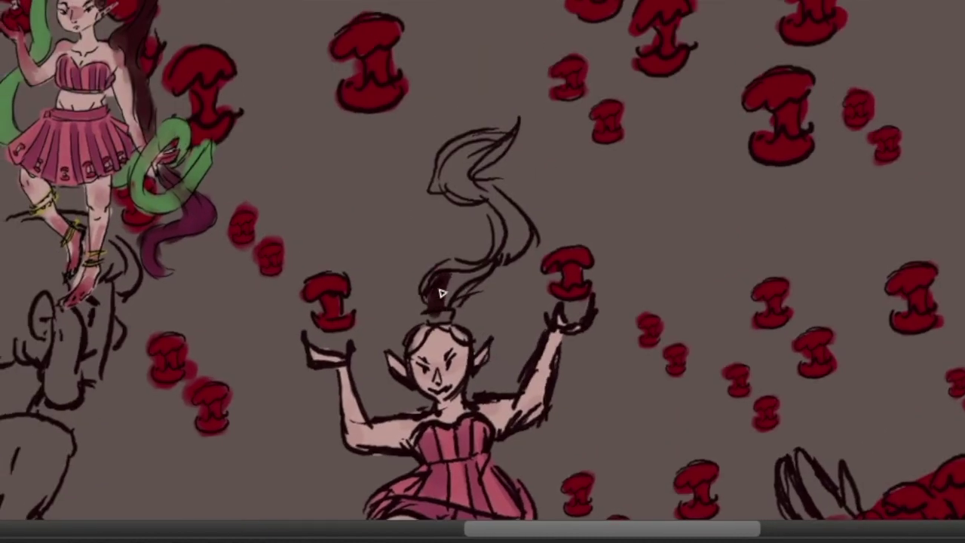
{"action": "scroll", "coordinate": [428, 340], "scroll_direction": "up", "scroll_amount": 2}
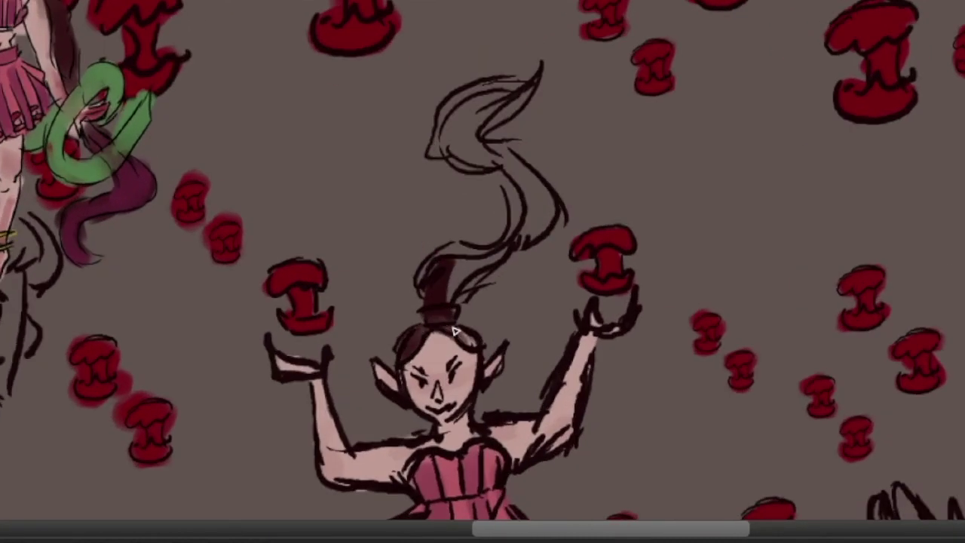
{"action": "left_click_drag", "start_coordinate": [452, 299], "coordinate": [421, 367]}
{"action": "mouse_move", "coordinate": [438, 355]}
{"action": "left_mouse_down"}
{"action": "mouse_move", "coordinate": [424, 373]}
{"action": "mouse_move", "coordinate": [401, 369]}
{"action": "mouse_move", "coordinate": [503, 295]}
{"action": "mouse_move", "coordinate": [493, 304]}
{"action": "mouse_move", "coordinate": [503, 299]}
{"action": "mouse_move", "coordinate": [442, 188]}
{"action": "mouse_move", "coordinate": [415, 224]}
{"action": "left_mouse_up"}
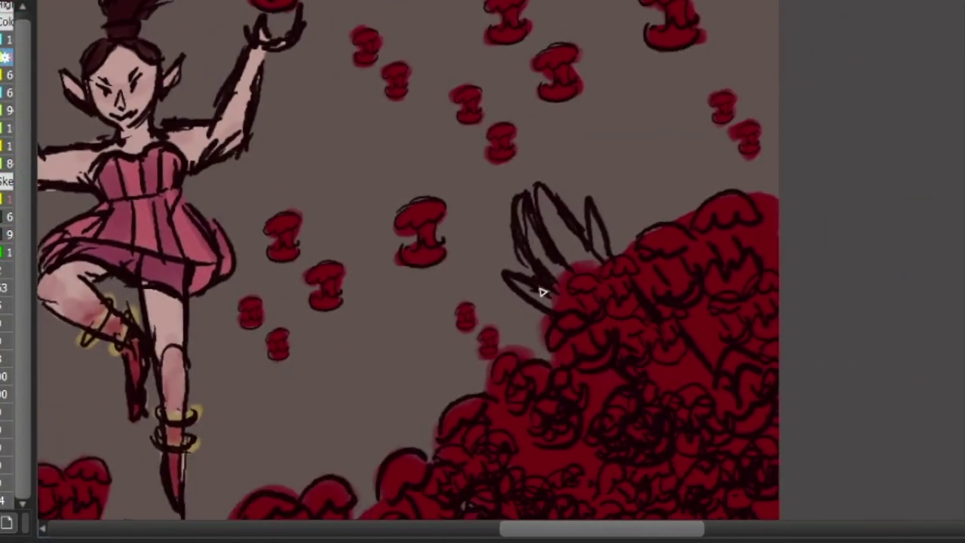
Step: Paint the hand and forearm reaching out of the core pile tan, hiding the red core colour while working
{"action": "mouse_move", "coordinate": [538, 291]}
{"action": "left_mouse_down"}
{"action": "mouse_move", "coordinate": [554, 304]}
{"action": "mouse_move", "coordinate": [590, 230]}
{"action": "mouse_move", "coordinate": [609, 256]}
{"action": "left_mouse_up"}
{"action": "mouse_move", "coordinate": [676, 407]}
{"action": "left_mouse_down"}
{"action": "mouse_move", "coordinate": [651, 348]}
{"action": "mouse_move", "coordinate": [685, 289]}
{"action": "mouse_move", "coordinate": [680, 260]}
{"action": "left_mouse_up"}
{"action": "left_click_drag", "start_coordinate": [676, 294], "coordinate": [692, 396]}
{"action": "left_click", "coordinate": [964, 358]}
{"action": "left_click", "coordinate": [964, 358]}
{"action": "left_click", "coordinate": [963, 358]}
{"action": "mouse_move", "coordinate": [612, 256]}
{"action": "left_mouse_down"}
{"action": "mouse_move", "coordinate": [613, 273]}
{"action": "mouse_move", "coordinate": [648, 297]}
{"action": "mouse_move", "coordinate": [647, 273]}
{"action": "left_mouse_up"}
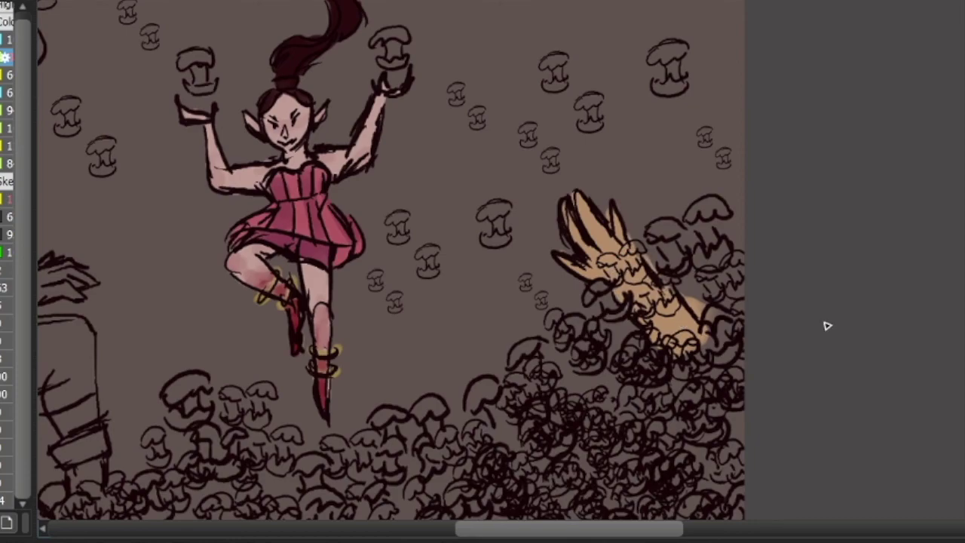
{"action": "key", "text": "ctrl+h"}
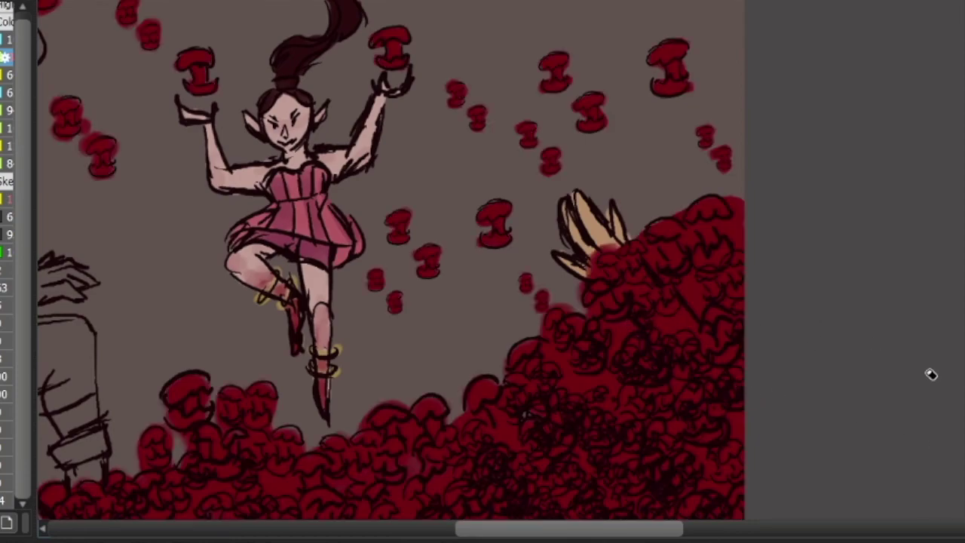
Step: Erase the red core colour covering the palm and lower forearm of the reaching arm
{"action": "mouse_move", "coordinate": [655, 321]}
{"action": "left_mouse_down"}
{"action": "mouse_move", "coordinate": [676, 315]}
{"action": "mouse_move", "coordinate": [665, 336]}
{"action": "left_mouse_up"}
{"action": "left_click_drag", "start_coordinate": [603, 262], "coordinate": [620, 269]}
{"action": "scroll", "coordinate": [621, 269], "scroll_direction": "down", "scroll_amount": 3}
{"action": "left_click_drag", "start_coordinate": [612, 360], "coordinate": [671, 348]}
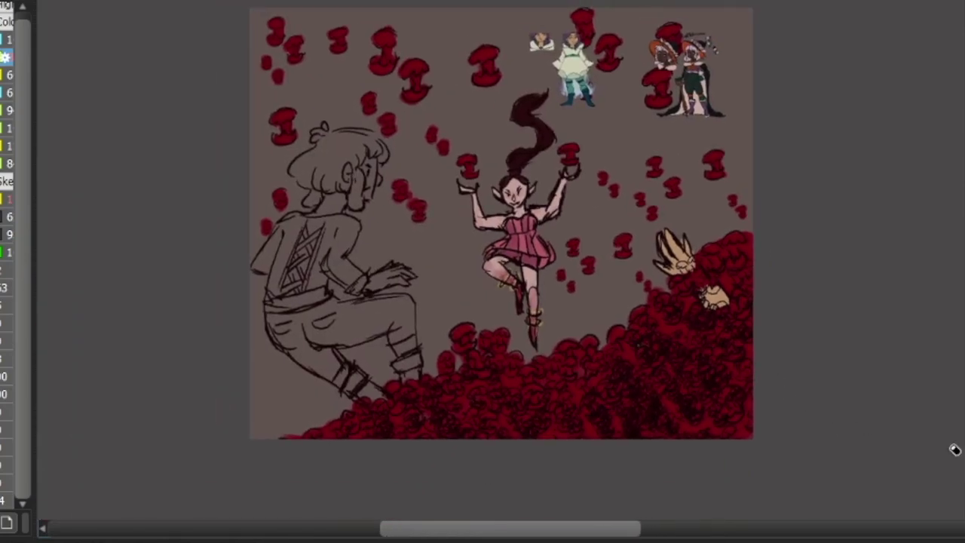
{"action": "scroll", "coordinate": [663, 136], "scroll_direction": "up", "scroll_amount": 4}
{"action": "left_click_drag", "start_coordinate": [685, 101], "coordinate": [640, 252]}
{"action": "scroll", "coordinate": [639, 251], "scroll_direction": "up", "scroll_amount": 2}
{"action": "scroll", "coordinate": [645, 165], "scroll_direction": "up", "scroll_amount": 1}
{"action": "scroll", "coordinate": [645, 156], "scroll_direction": "down", "scroll_amount": 6}
{"action": "mouse_move", "coordinate": [603, 385]}
{"action": "left_mouse_down"}
{"action": "mouse_move", "coordinate": [659, 283]}
{"action": "mouse_move", "coordinate": [753, 280]}
{"action": "left_mouse_up"}
{"action": "scroll", "coordinate": [511, 282], "scroll_direction": "up", "scroll_amount": 2}
{"action": "mouse_move", "coordinate": [413, 140]}
{"action": "left_mouse_down"}
{"action": "mouse_move", "coordinate": [407, 129]}
{"action": "mouse_move", "coordinate": [413, 159]}
{"action": "left_mouse_up"}
{"action": "key", "text": "ctrl+z"}
Step: Sample the brown skin tone from the witch reference and paint the seated figure's face, ear, neck and hand
{"action": "left_click_drag", "start_coordinate": [793, 162], "coordinate": [480, 349]}
{"action": "scroll", "coordinate": [477, 339], "scroll_direction": "up", "scroll_amount": 4}
{"action": "scroll", "coordinate": [317, 367], "scroll_direction": "down", "scroll_amount": 4}
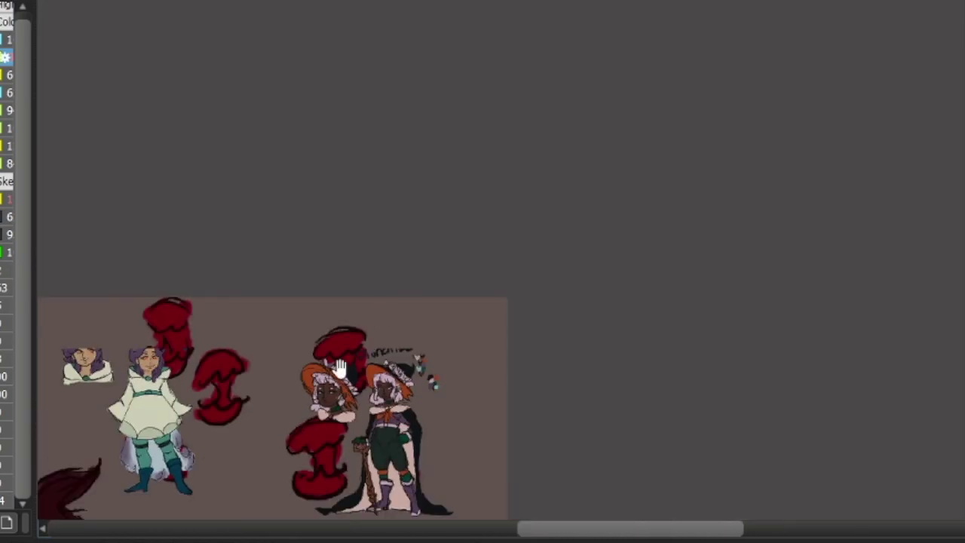
{"action": "left_click_drag", "start_coordinate": [346, 346], "coordinate": [600, 144]}
{"action": "left_click_drag", "start_coordinate": [260, 441], "coordinate": [587, 235]}
{"action": "scroll", "coordinate": [349, 254], "scroll_direction": "up", "scroll_amount": 1}
{"action": "mouse_move", "coordinate": [349, 254]}
{"action": "left_mouse_down"}
{"action": "mouse_move", "coordinate": [354, 205]}
{"action": "mouse_move", "coordinate": [362, 214]}
{"action": "mouse_move", "coordinate": [357, 254]}
{"action": "mouse_move", "coordinate": [344, 195]}
{"action": "left_mouse_up"}
{"action": "scroll", "coordinate": [341, 257], "scroll_direction": "down", "scroll_amount": 2}
{"action": "mouse_move", "coordinate": [328, 222]}
{"action": "left_mouse_down"}
{"action": "mouse_move", "coordinate": [325, 234]}
{"action": "mouse_move", "coordinate": [344, 231]}
{"action": "left_mouse_up"}
{"action": "mouse_move", "coordinate": [404, 359]}
{"action": "left_mouse_down"}
{"action": "mouse_move", "coordinate": [422, 309]}
{"action": "mouse_move", "coordinate": [436, 315]}
{"action": "mouse_move", "coordinate": [422, 324]}
{"action": "left_mouse_up"}
{"action": "scroll", "coordinate": [450, 317], "scroll_direction": "up", "scroll_amount": 1}
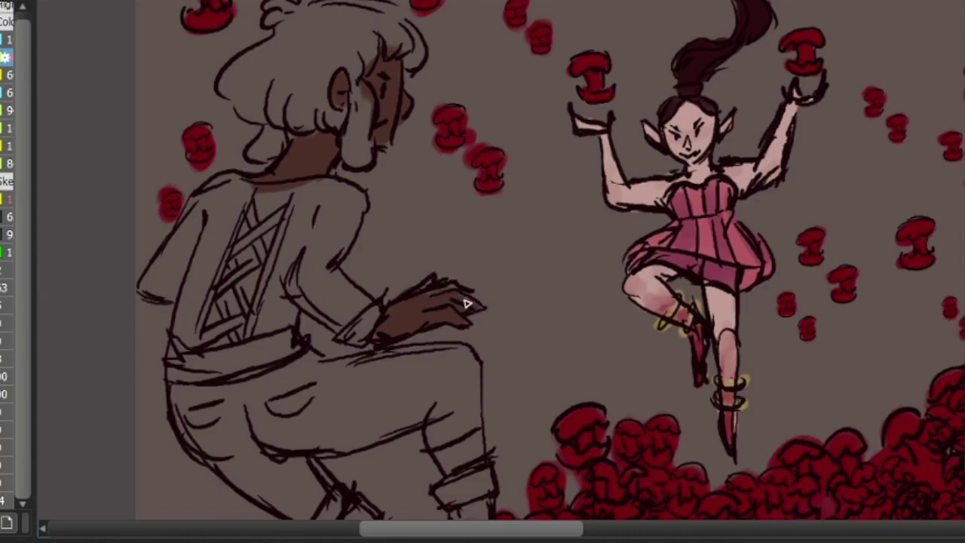
Step: Sample dark green from the witch reference's shorts and fill the seated figure's trousers on both legs
{"action": "scroll", "coordinate": [422, 319], "scroll_direction": "down", "scroll_amount": 2}
{"action": "left_click_drag", "start_coordinate": [456, 306], "coordinate": [485, 216]}
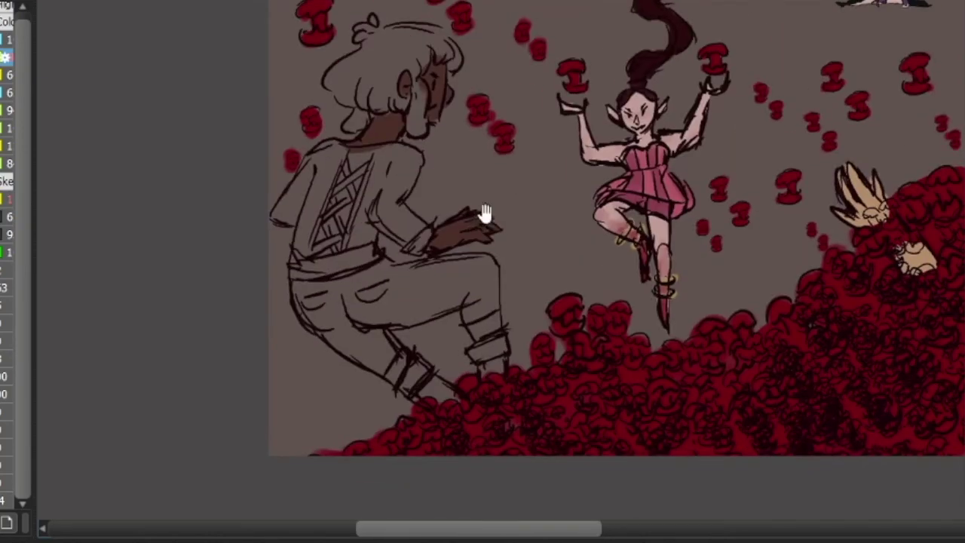
{"action": "scroll", "coordinate": [490, 264], "scroll_direction": "up", "scroll_amount": 1}
{"action": "left_click_drag", "start_coordinate": [640, 162], "coordinate": [482, 324]}
{"action": "left_click_drag", "start_coordinate": [731, 68], "coordinate": [524, 336]}
{"action": "scroll", "coordinate": [639, 290], "scroll_direction": "up", "scroll_amount": 2}
{"action": "left_click_drag", "start_coordinate": [341, 411], "coordinate": [682, 156]}
{"action": "key", "text": "Tab"}
{"action": "left_click_drag", "start_coordinate": [270, 360], "coordinate": [620, 184]}
{"action": "left_click_drag", "start_coordinate": [359, 428], "coordinate": [359, 315]}
{"action": "scroll", "coordinate": [358, 315], "scroll_direction": "down", "scroll_amount": 4}
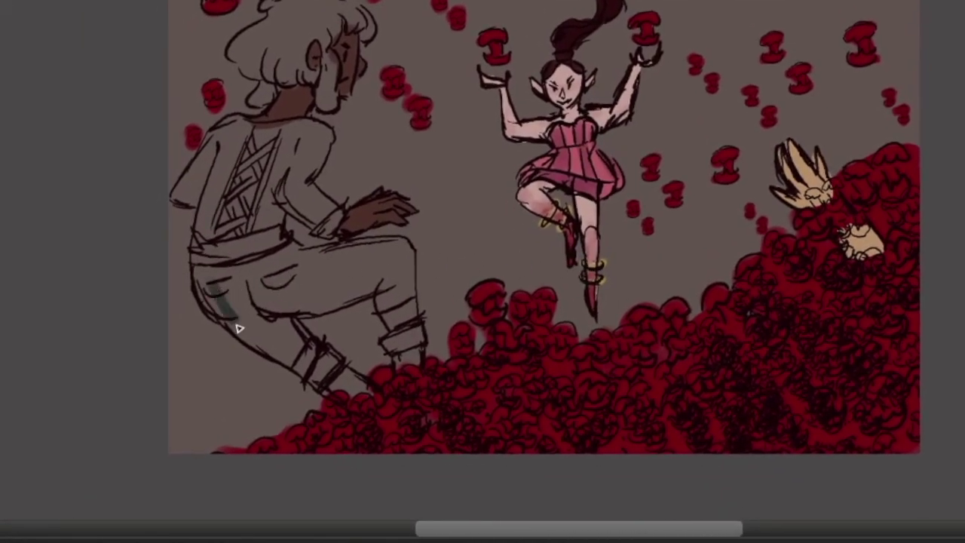
{"action": "mouse_move", "coordinate": [238, 328]}
{"action": "left_mouse_down"}
{"action": "mouse_move", "coordinate": [218, 276]}
{"action": "mouse_move", "coordinate": [208, 282]}
{"action": "mouse_move", "coordinate": [294, 358]}
{"action": "mouse_move", "coordinate": [248, 276]}
{"action": "mouse_move", "coordinate": [294, 289]}
{"action": "mouse_move", "coordinate": [370, 286]}
{"action": "mouse_move", "coordinate": [317, 317]}
{"action": "mouse_move", "coordinate": [388, 290]}
{"action": "mouse_move", "coordinate": [404, 273]}
{"action": "mouse_move", "coordinate": [404, 304]}
{"action": "left_mouse_up"}
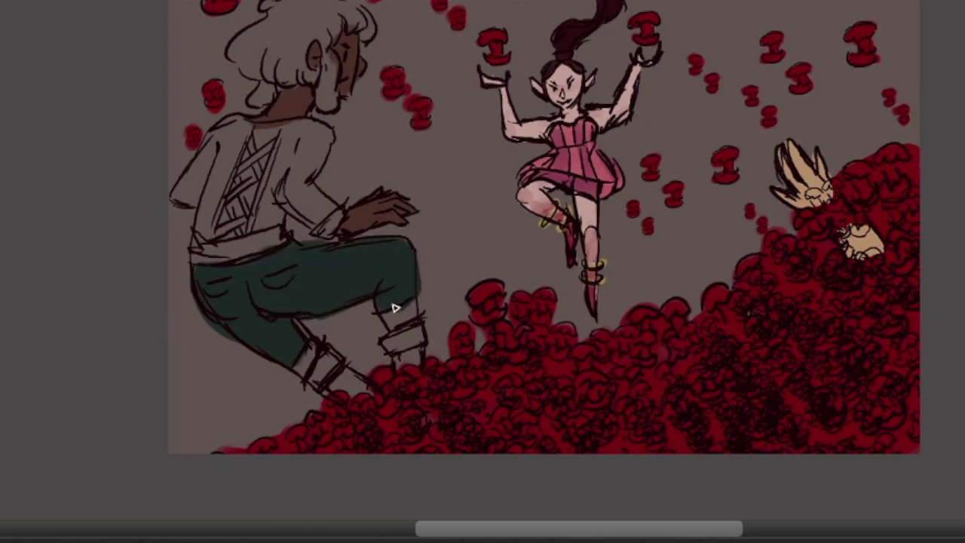
Step: Paint a bright green band on each of the seated figure's lower legs, sampling the colour from the witch reference
{"action": "left_click_drag", "start_coordinate": [631, 139], "coordinate": [565, 144]}
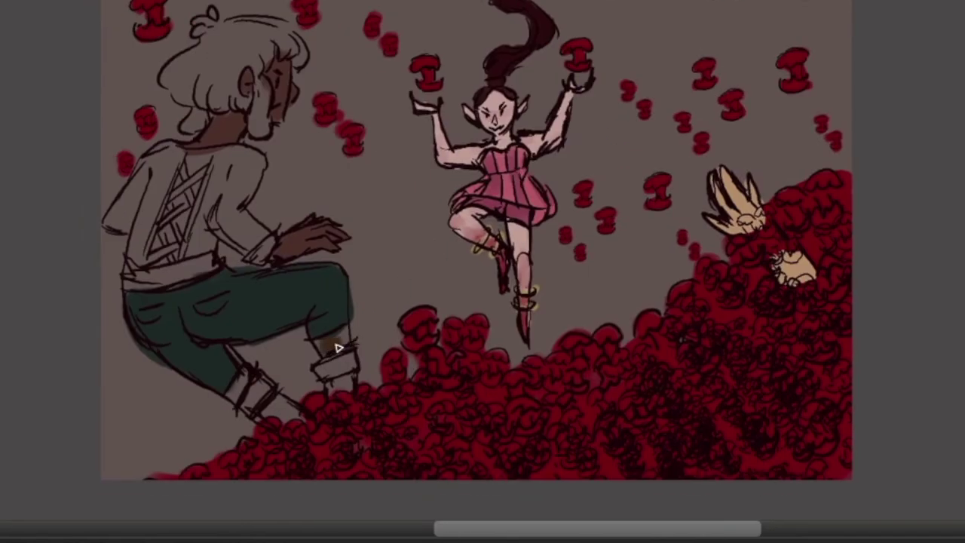
{"action": "left_click_drag", "start_coordinate": [777, 91], "coordinate": [631, 229]}
{"action": "left_click", "coordinate": [630, 109], "text": "alt"}
{"action": "left_click_drag", "start_coordinate": [419, 307], "coordinate": [536, 234]}
{"action": "left_click_drag", "start_coordinate": [310, 400], "coordinate": [300, 411]}
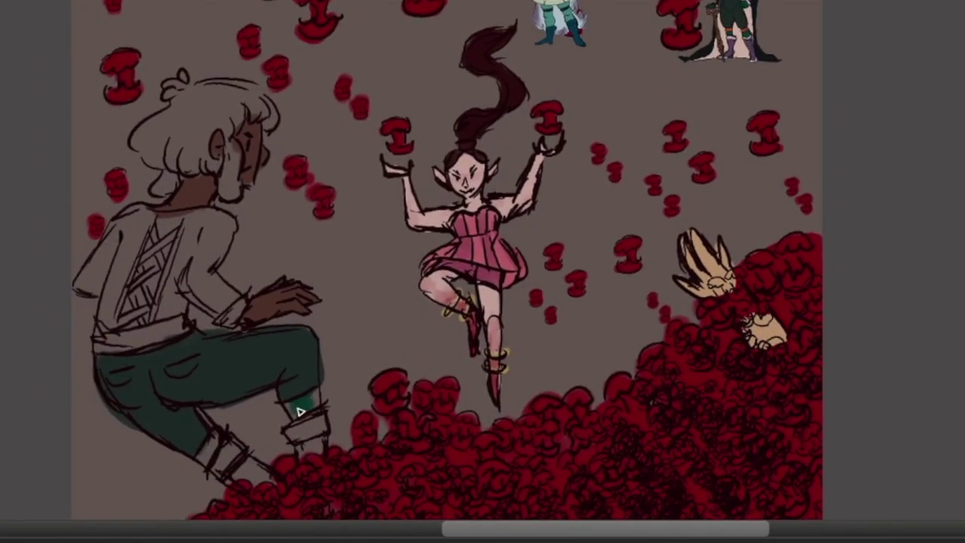
{"action": "mouse_move", "coordinate": [222, 458]}
{"action": "left_mouse_down"}
{"action": "mouse_move", "coordinate": [264, 420]}
{"action": "mouse_move", "coordinate": [266, 435]}
{"action": "left_mouse_up"}
Step: Paint an orange band above the green one on both of the seated figure's lower legs
{"action": "mouse_move", "coordinate": [771, 141]}
{"action": "left_mouse_down"}
{"action": "mouse_move", "coordinate": [555, 299]}
{"action": "mouse_move", "coordinate": [551, 188]}
{"action": "left_mouse_up"}
{"action": "left_click_drag", "start_coordinate": [579, 158], "coordinate": [553, 273]}
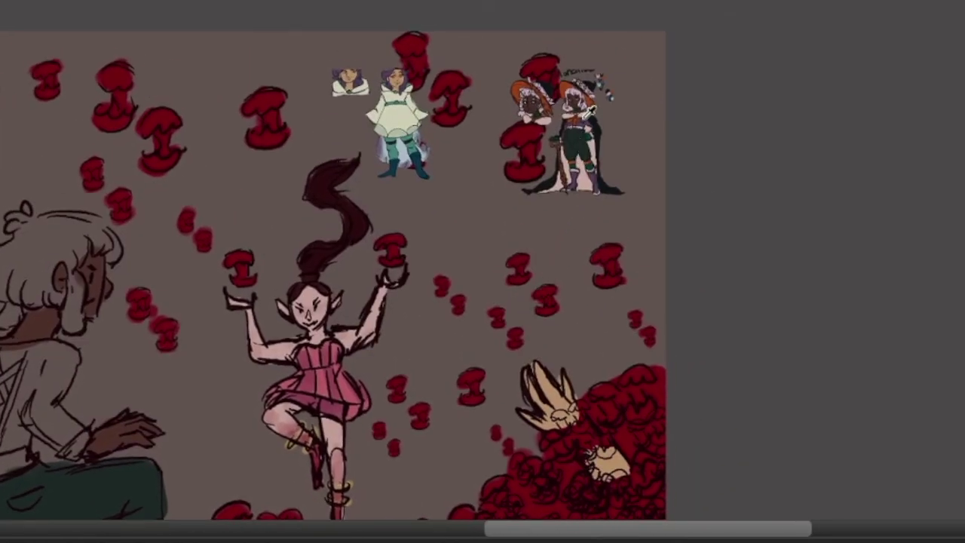
{"action": "left_click_drag", "start_coordinate": [375, 330], "coordinate": [609, 124]}
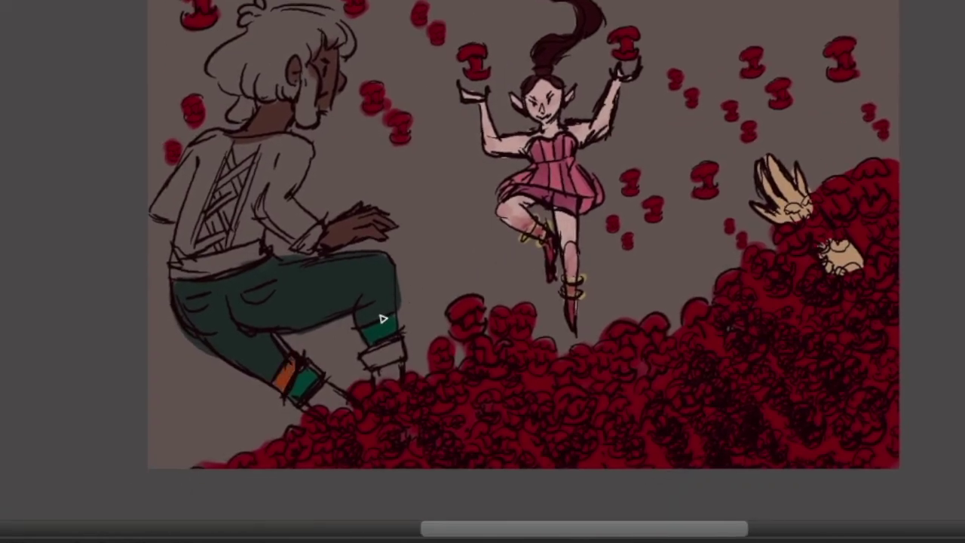
{"action": "left_click_drag", "start_coordinate": [363, 321], "coordinate": [394, 306]}
Step: Paint the seated figure's boots purple and the boot cuffs pale lilac, sampling both colours from the witch reference
{"action": "left_click_drag", "start_coordinate": [667, 196], "coordinate": [527, 314]}
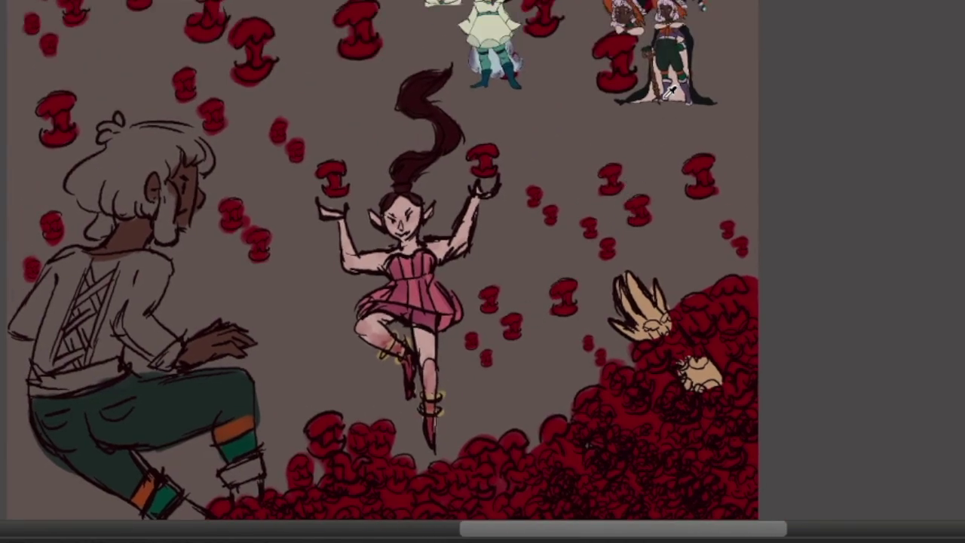
{"action": "scroll", "coordinate": [470, 269], "scroll_direction": "down", "scroll_amount": 3}
{"action": "scroll", "coordinate": [470, 269], "scroll_direction": "left", "scroll_amount": 2}
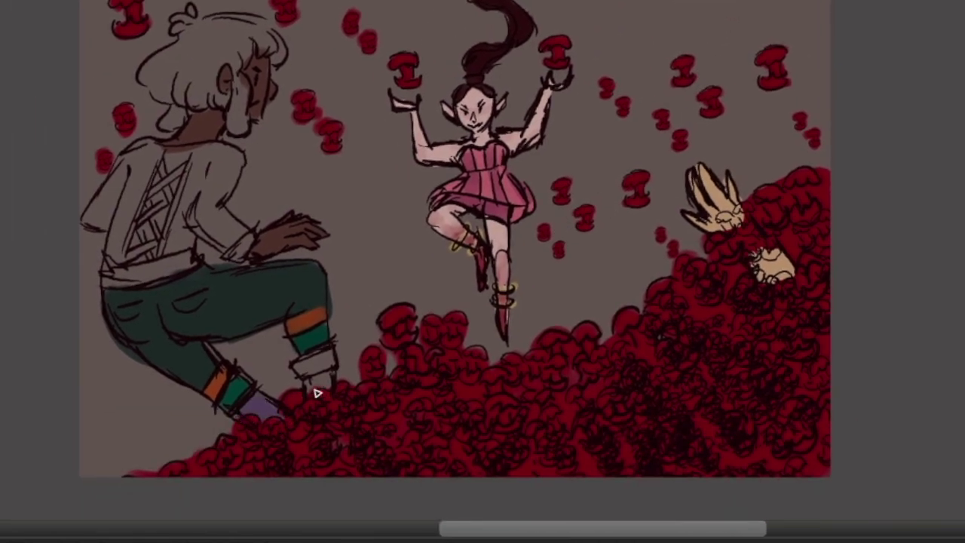
{"action": "scroll", "coordinate": [542, 202], "scroll_direction": "up", "scroll_amount": 4}
{"action": "scroll", "coordinate": [542, 202], "scroll_direction": "right", "scroll_amount": 3}
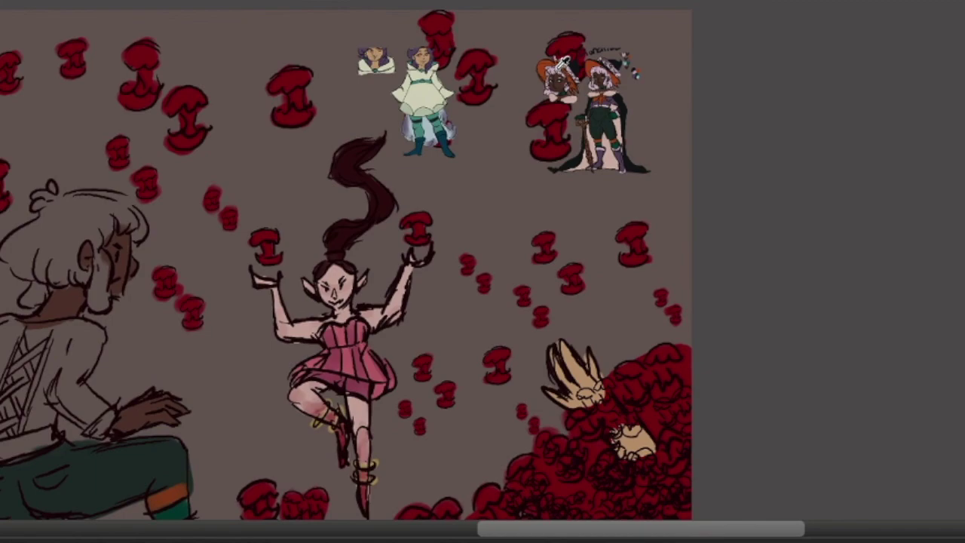
{"action": "left_click_drag", "start_coordinate": [348, 348], "coordinate": [499, 180]}
{"action": "left_click_drag", "start_coordinate": [338, 328], "coordinate": [383, 387]}
Step: Fill the seated figure's hair pale lilac, including the front lock, fringe, bun and nape curls
{"action": "scroll", "coordinate": [384, 301], "scroll_direction": "up", "scroll_amount": 1}
{"action": "scroll", "coordinate": [383, 302], "scroll_direction": "right", "scroll_amount": 1}
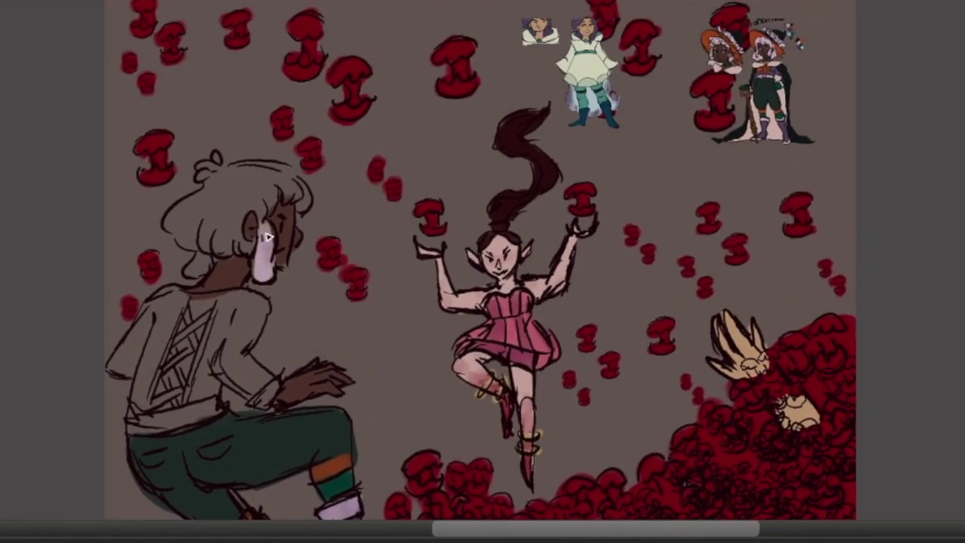
{"action": "mouse_move", "coordinate": [264, 216]}
{"action": "left_mouse_down"}
{"action": "mouse_move", "coordinate": [293, 190]}
{"action": "mouse_move", "coordinate": [283, 169]}
{"action": "mouse_move", "coordinate": [260, 163]}
{"action": "left_mouse_up"}
{"action": "key", "text": "ctrl+z"}
{"action": "mouse_move", "coordinate": [215, 178]}
{"action": "left_mouse_down"}
{"action": "mouse_move", "coordinate": [285, 181]}
{"action": "mouse_move", "coordinate": [298, 197]}
{"action": "mouse_move", "coordinate": [267, 202]}
{"action": "mouse_move", "coordinate": [209, 176]}
{"action": "mouse_move", "coordinate": [169, 224]}
{"action": "left_mouse_up"}
{"action": "mouse_move", "coordinate": [204, 249]}
{"action": "left_mouse_down"}
{"action": "mouse_move", "coordinate": [227, 185]}
{"action": "mouse_move", "coordinate": [219, 242]}
{"action": "mouse_move", "coordinate": [248, 204]}
{"action": "mouse_move", "coordinate": [234, 244]}
{"action": "mouse_move", "coordinate": [253, 249]}
{"action": "mouse_move", "coordinate": [205, 268]}
{"action": "left_mouse_up"}
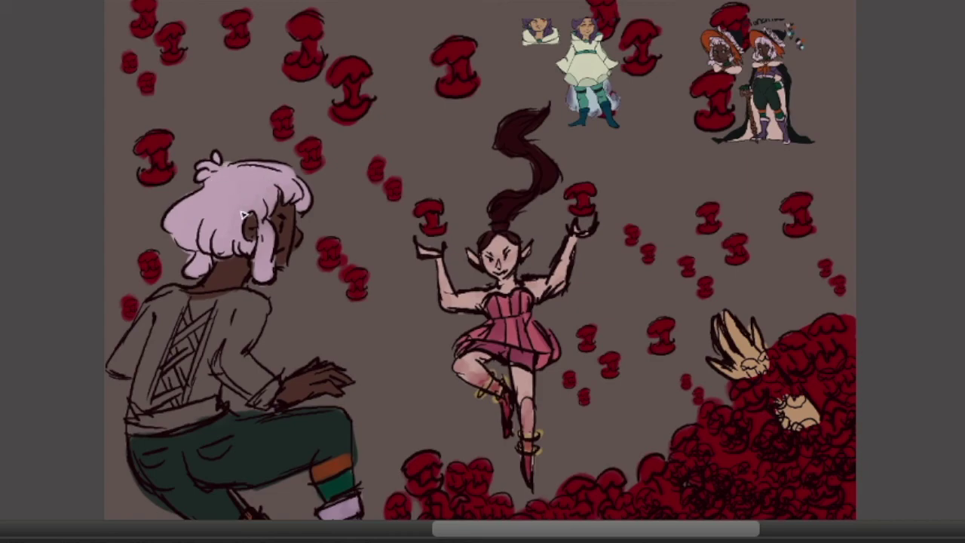
Step: Sample purple from the witch reference and fill the seated figure's top, sleeves and waistband
{"action": "mouse_move", "coordinate": [462, 239]}
{"action": "left_mouse_down"}
{"action": "mouse_move", "coordinate": [383, 276]}
{"action": "mouse_move", "coordinate": [512, 198]}
{"action": "left_mouse_up"}
{"action": "left_click", "coordinate": [690, 161], "text": "alt"}
{"action": "left_click_drag", "start_coordinate": [204, 347], "coordinate": [225, 279]}
{"action": "key", "text": "ctrl+z"}
{"action": "mouse_move", "coordinate": [671, 138]}
{"action": "left_mouse_down"}
{"action": "mouse_move", "coordinate": [565, 189]}
{"action": "mouse_move", "coordinate": [661, 56]}
{"action": "left_mouse_up"}
{"action": "left_click", "coordinate": [392, 395], "text": "alt"}
{"action": "mouse_move", "coordinate": [200, 205]}
{"action": "left_mouse_down"}
{"action": "mouse_move", "coordinate": [209, 237]}
{"action": "mouse_move", "coordinate": [202, 295]}
{"action": "mouse_move", "coordinate": [191, 246]}
{"action": "mouse_move", "coordinate": [213, 218]}
{"action": "mouse_move", "coordinate": [286, 214]}
{"action": "mouse_move", "coordinate": [272, 283]}
{"action": "mouse_move", "coordinate": [312, 285]}
{"action": "mouse_move", "coordinate": [307, 300]}
{"action": "mouse_move", "coordinate": [302, 222]}
{"action": "mouse_move", "coordinate": [244, 294]}
{"action": "mouse_move", "coordinate": [198, 327]}
{"action": "mouse_move", "coordinate": [230, 327]}
{"action": "mouse_move", "coordinate": [267, 305]}
{"action": "mouse_move", "coordinate": [260, 213]}
{"action": "mouse_move", "coordinate": [243, 219]}
{"action": "left_mouse_up"}
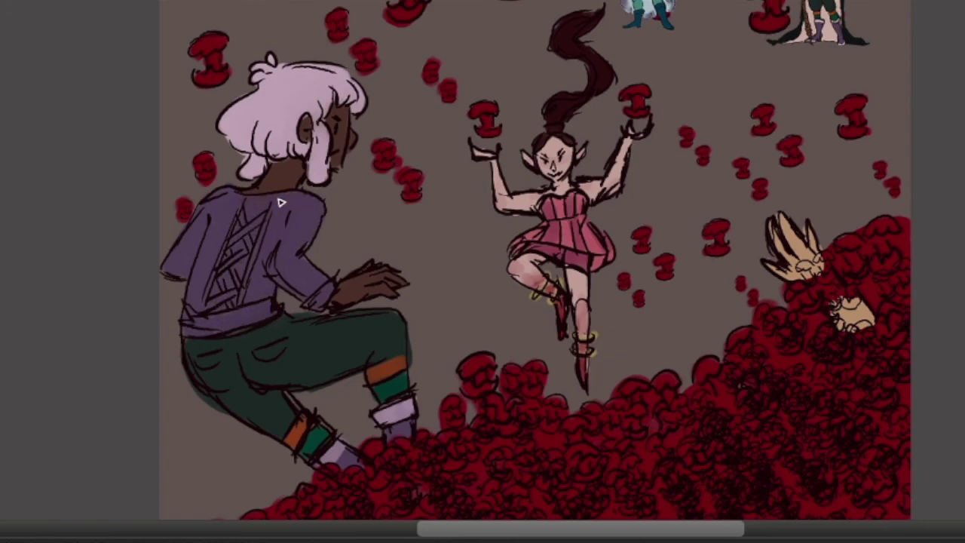
Step: Paint the criss-cross lacing on the back of the seated figure's top light purple
{"action": "left_click_drag", "start_coordinate": [242, 272], "coordinate": [254, 295]}
{"action": "scroll", "coordinate": [255, 296], "scroll_direction": "up", "scroll_amount": 2}
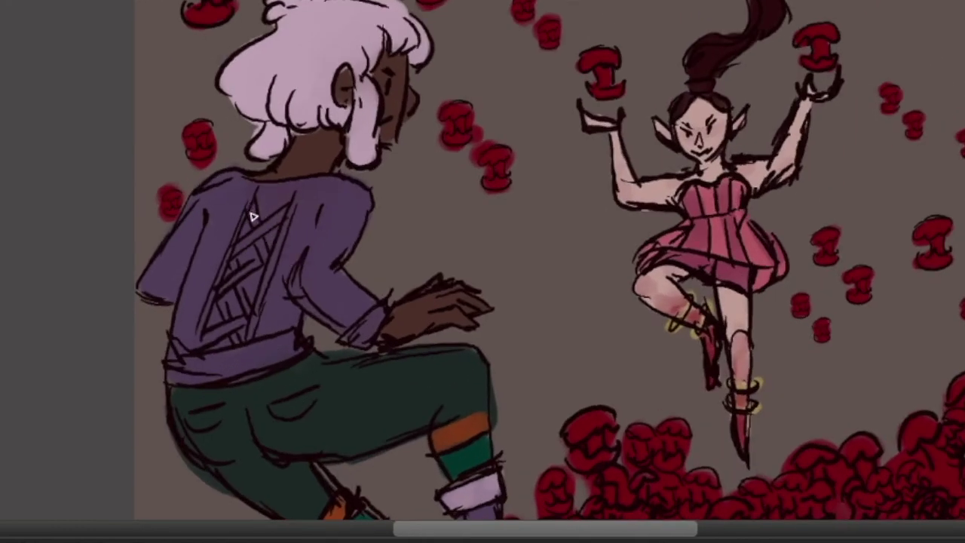
{"action": "mouse_move", "coordinate": [266, 252]}
{"action": "left_mouse_down"}
{"action": "mouse_move", "coordinate": [254, 215]}
{"action": "mouse_move", "coordinate": [262, 253]}
{"action": "left_mouse_up"}
{"action": "key", "text": "ctrl+z"}
{"action": "mouse_move", "coordinate": [253, 208]}
{"action": "left_mouse_down"}
{"action": "mouse_move", "coordinate": [269, 261]}
{"action": "mouse_move", "coordinate": [239, 290]}
{"action": "mouse_move", "coordinate": [241, 263]}
{"action": "mouse_move", "coordinate": [205, 345]}
{"action": "left_mouse_up"}
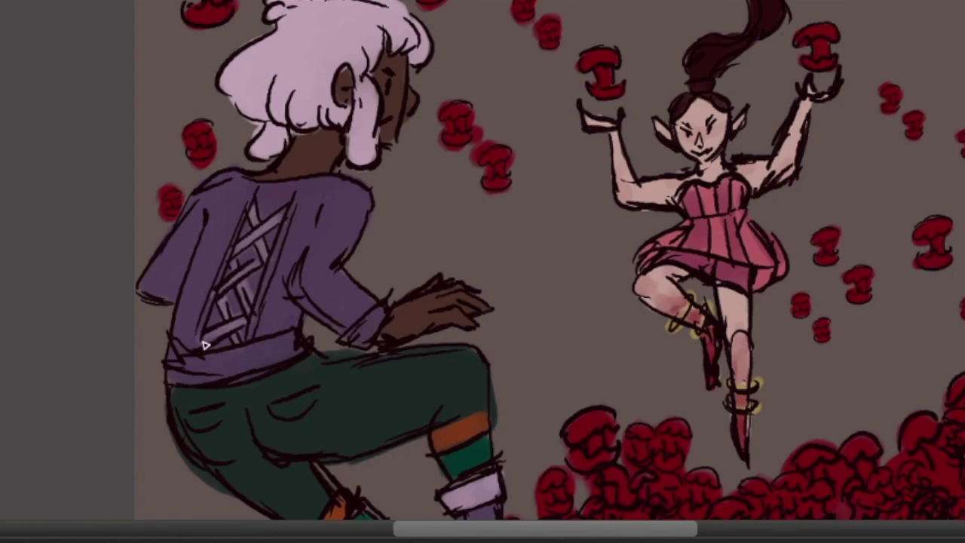
{"action": "left_click_drag", "start_coordinate": [292, 209], "coordinate": [247, 337]}
{"action": "left_click_drag", "start_coordinate": [251, 212], "coordinate": [199, 337]}
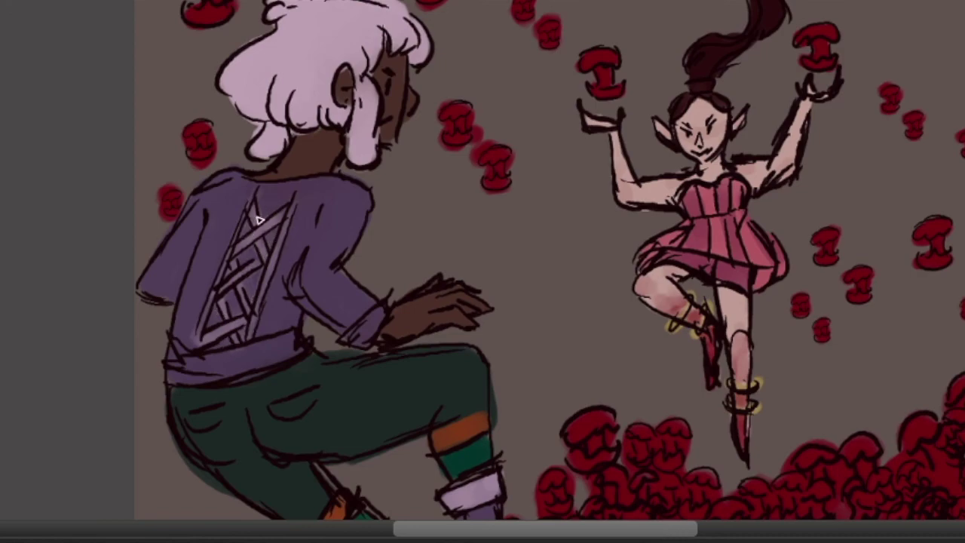
{"action": "scroll", "coordinate": [260, 219], "scroll_direction": "down", "scroll_amount": 1}
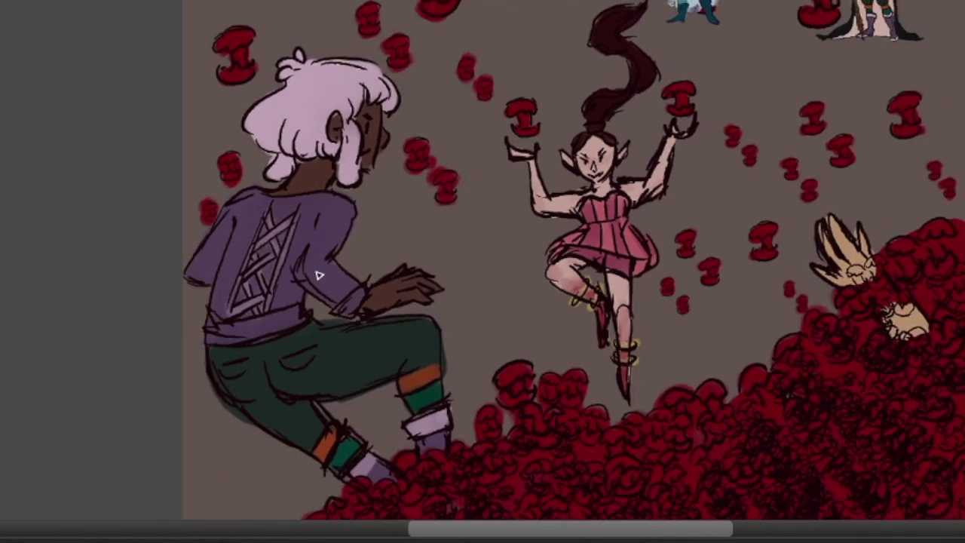